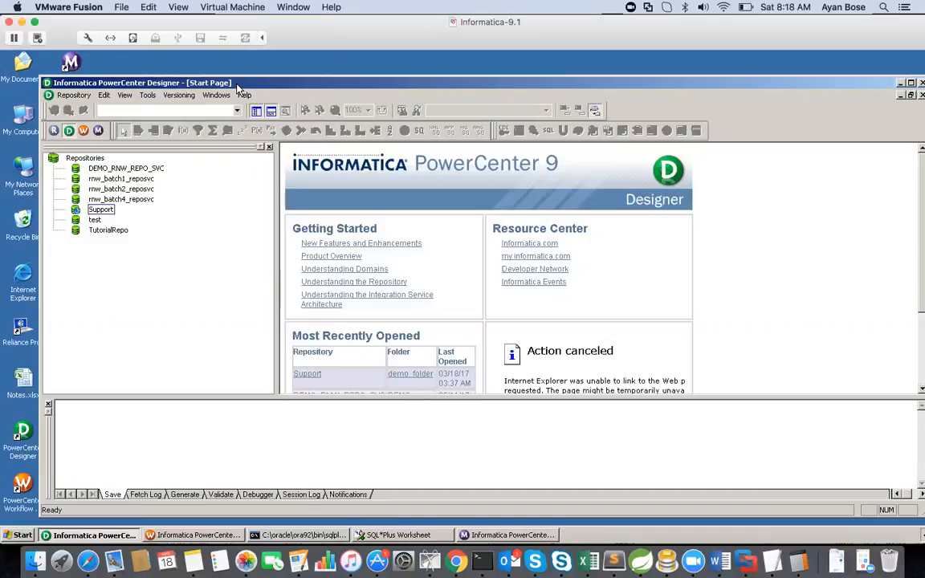
Switch the virtual machine to full screen and maximize the PowerCenter Designer window
{"action": "left_click", "coordinate": [169, 7]}
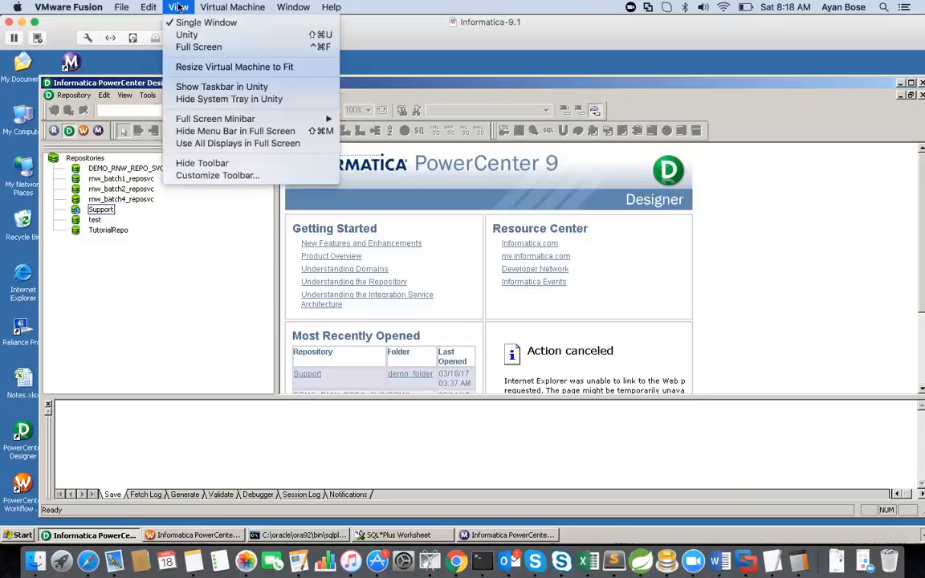
{"action": "left_click", "coordinate": [199, 47]}
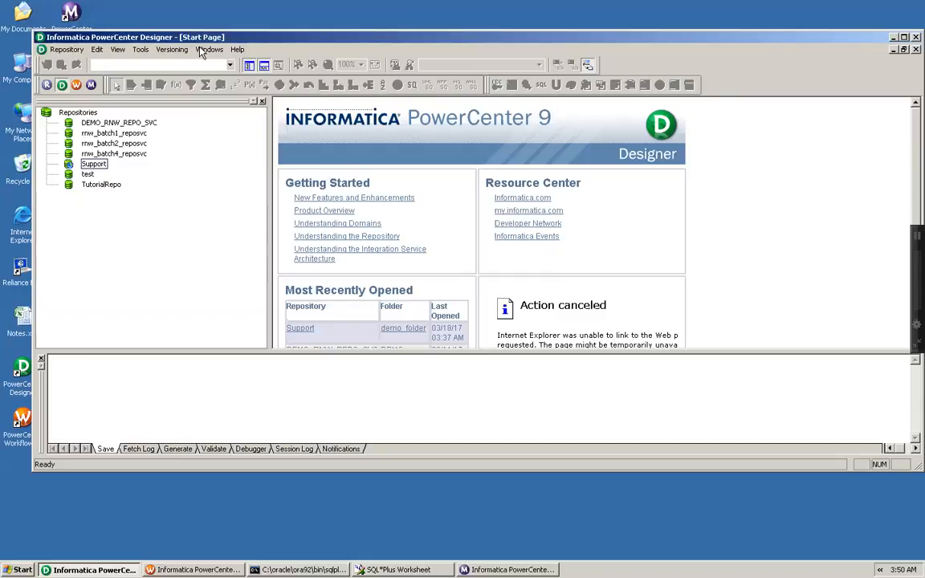
{"action": "double_click", "coordinate": [268, 37]}
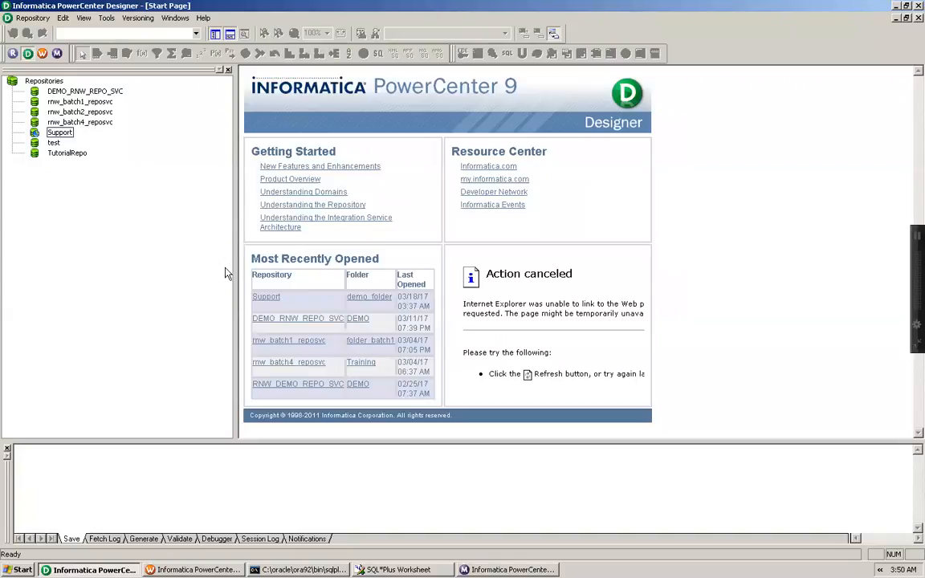
Launch Notepad through the Run dialog
{"action": "left_click", "coordinate": [19, 569]}
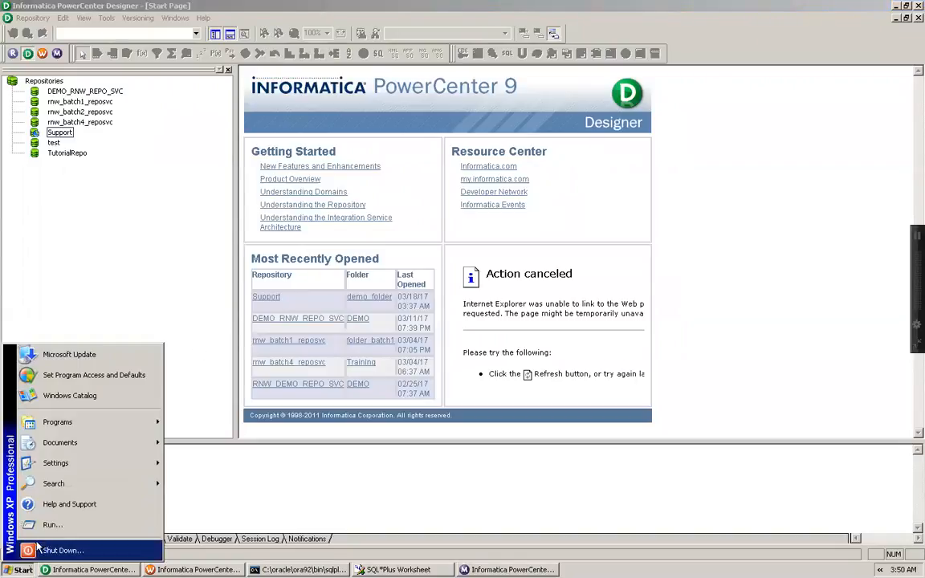
{"action": "left_click", "coordinate": [53, 526]}
{"action": "type", "text": "notepad"}
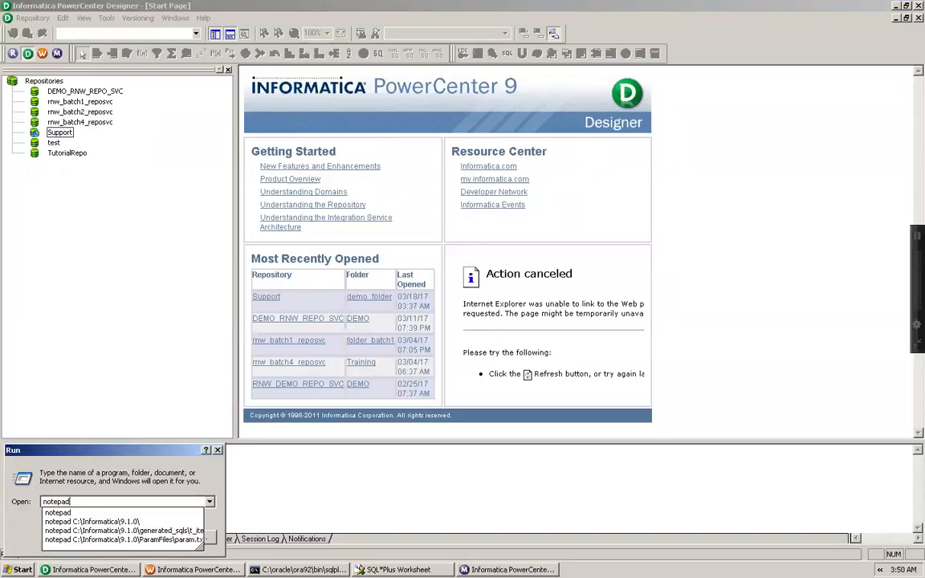
{"action": "key", "text": "Return"}
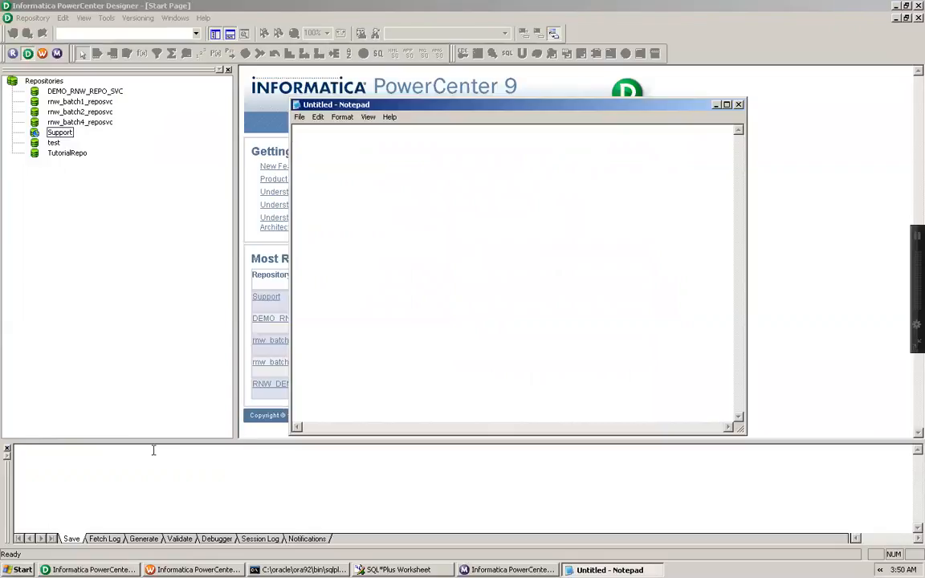
Enter the header line Email and a first sample e-mail address on the next line
{"action": "key", "text": "Return"}
{"action": "key", "text": "BackSpace"}
{"action": "key", "text": "BackSpace"}
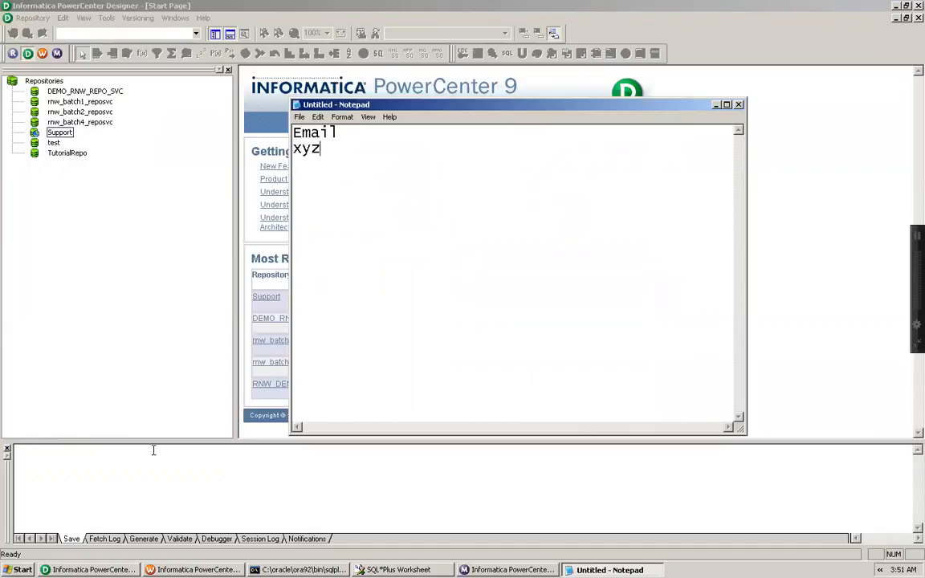
{"action": "key", "text": "Return"}
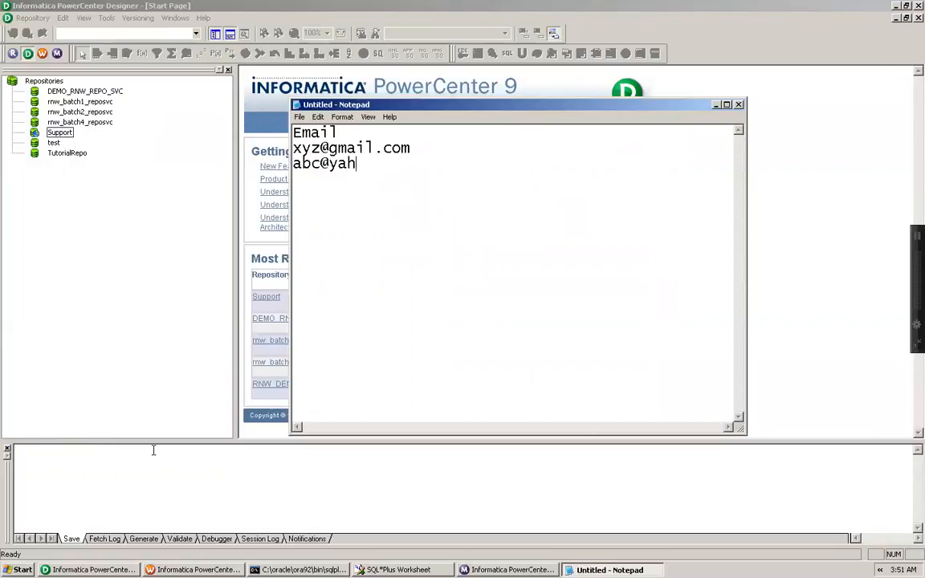
Add three more sample e-mail addresses below, one per line
{"action": "key", "text": "Return"}
{"action": "key", "text": "BackSpace"}
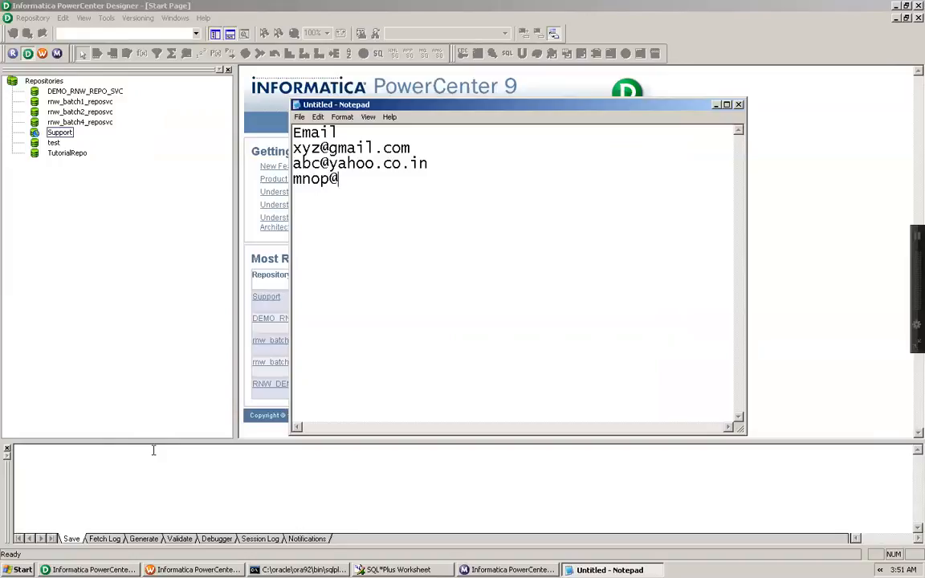
{"action": "key", "text": "Return"}
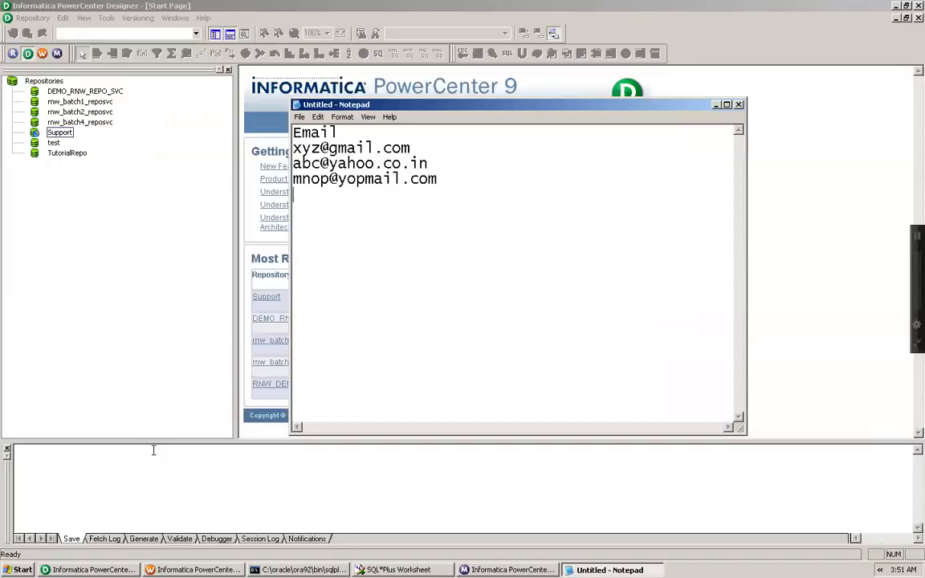
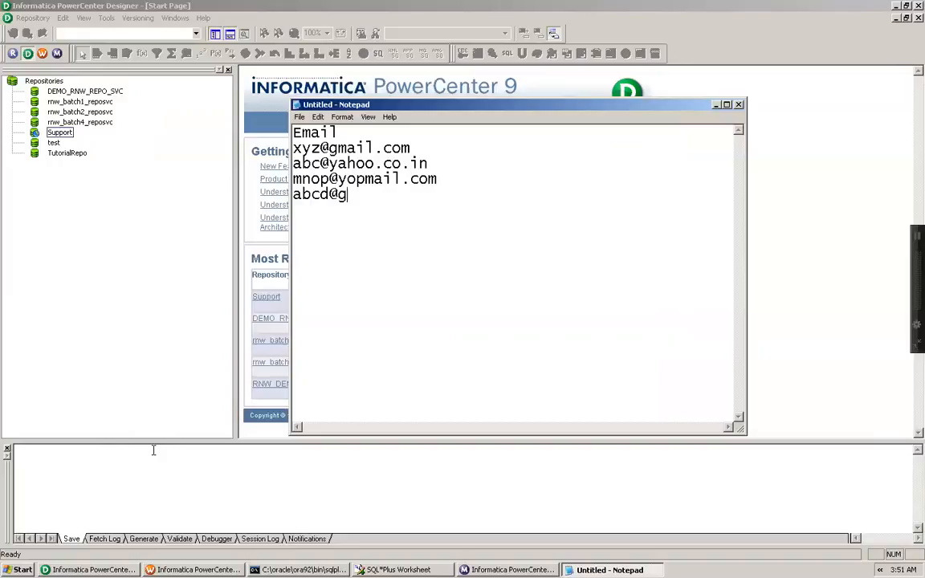
Highlight a whole address and the name parts before the @ sign to examine the text
{"action": "left_click_drag", "start_coordinate": [293, 149], "coordinate": [411, 150]}
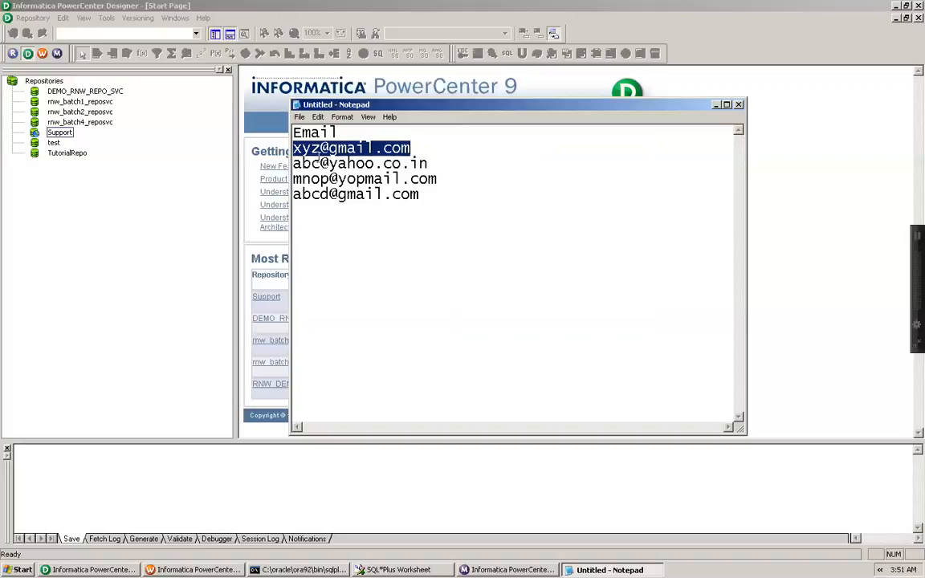
{"action": "left_click", "coordinate": [320, 150]}
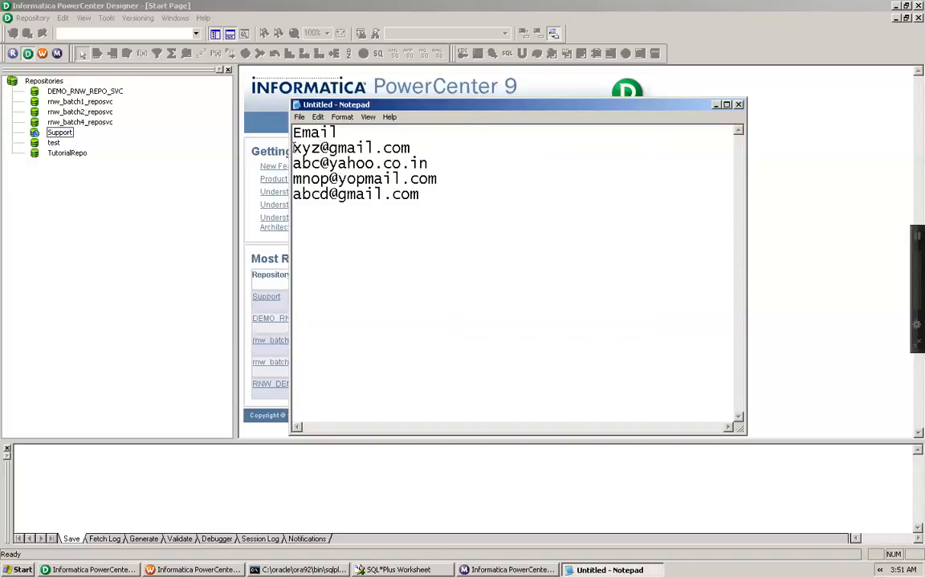
{"action": "left_click_drag", "start_coordinate": [295, 148], "coordinate": [321, 149]}
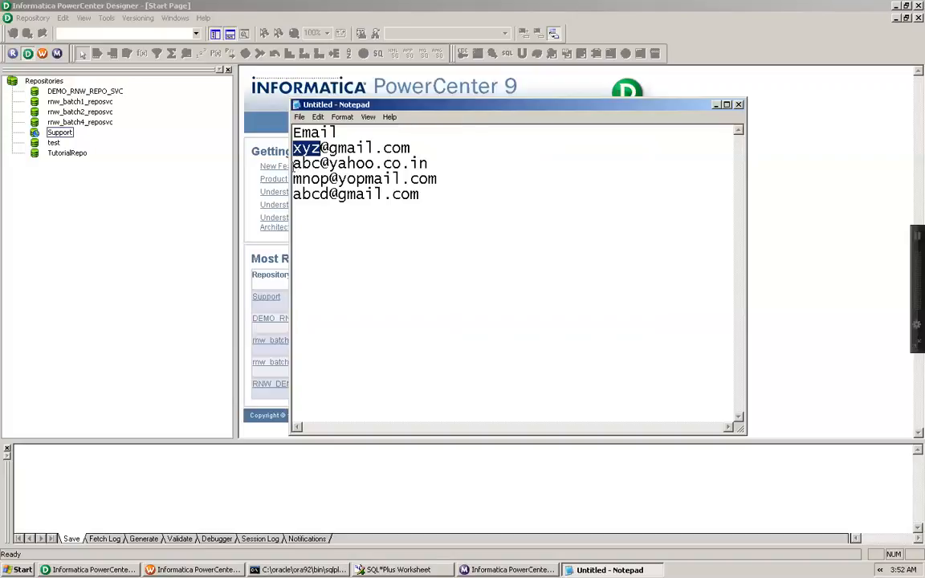
{"action": "left_click_drag", "start_coordinate": [292, 163], "coordinate": [329, 194]}
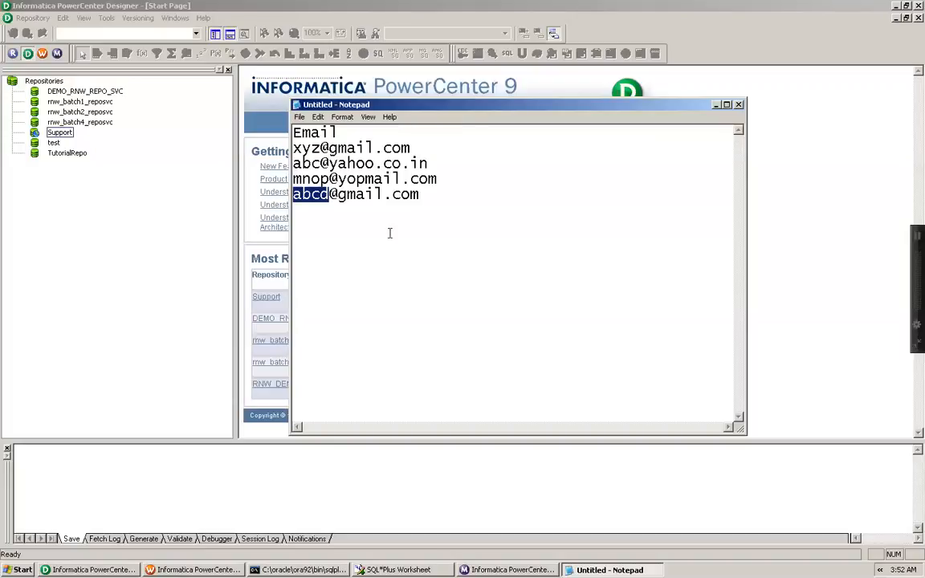
Save the text file as src_email.txt on the Desktop and close Notepad
{"action": "key", "text": "ctrl+s"}
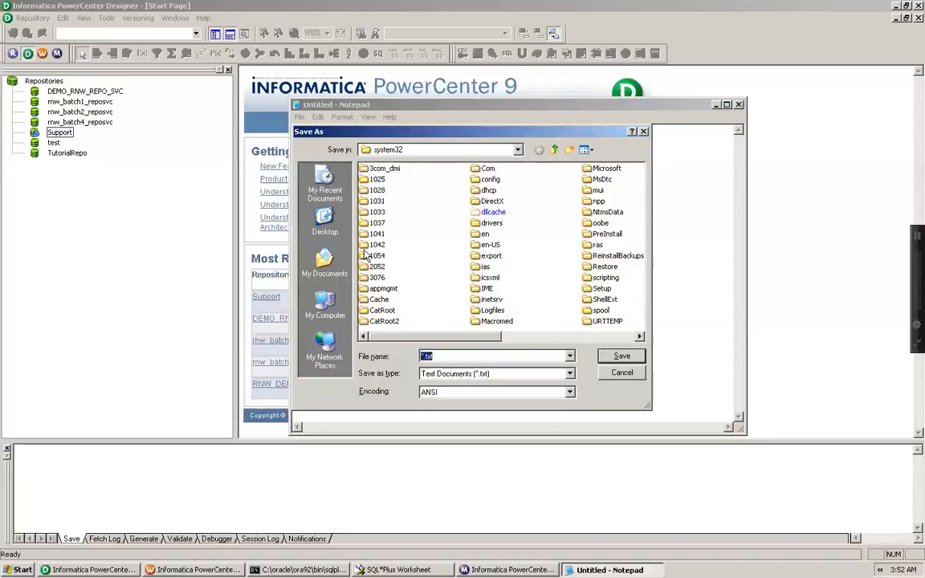
{"action": "left_click", "coordinate": [325, 223]}
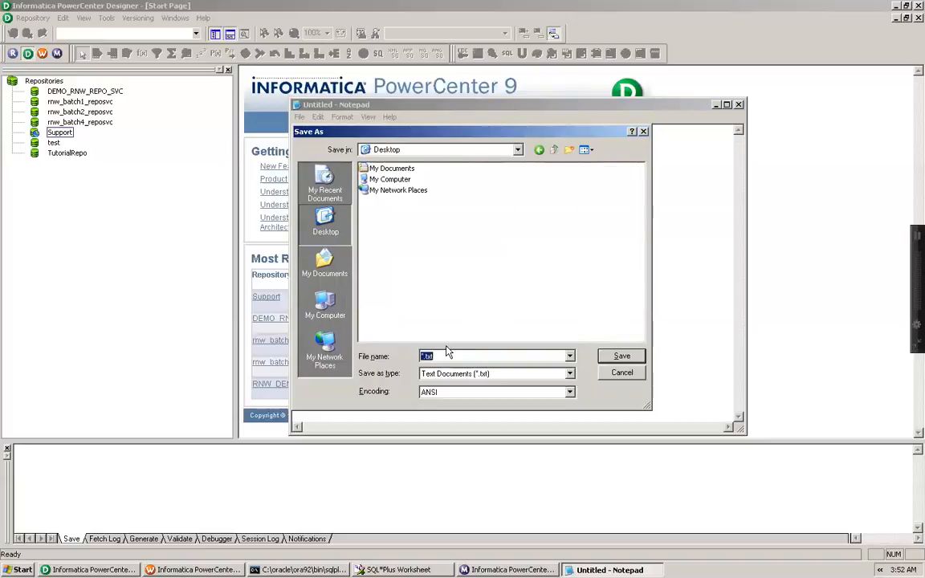
{"action": "left_click", "coordinate": [422, 357]}
{"action": "key", "text": "BackSpace"}
{"action": "type", "text": "scr_"}
{"action": "key", "text": "BackSpace"}
{"action": "key", "text": "BackSpace"}
{"action": "key", "text": "BackSpace"}
{"action": "type", "text": "rc_email"}
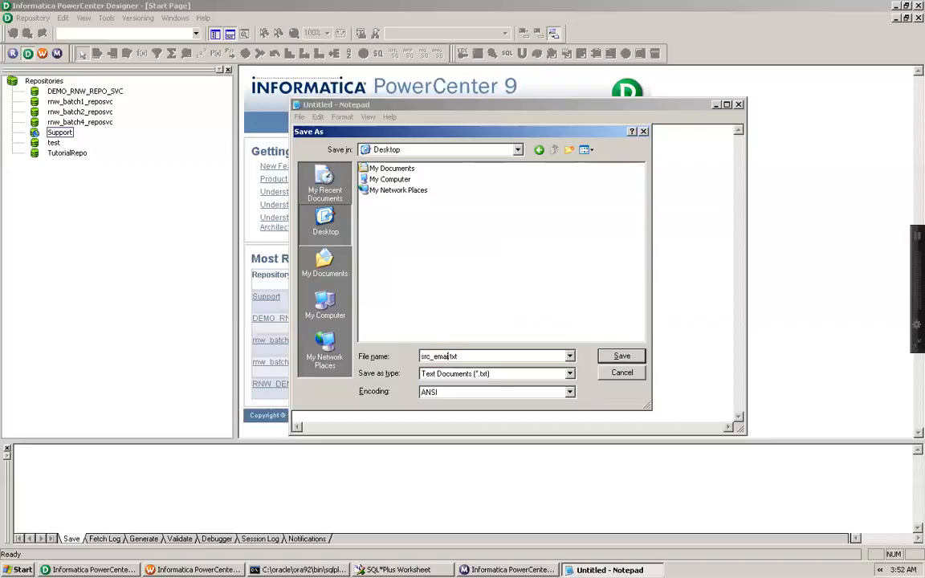
{"action": "left_click", "coordinate": [621, 356]}
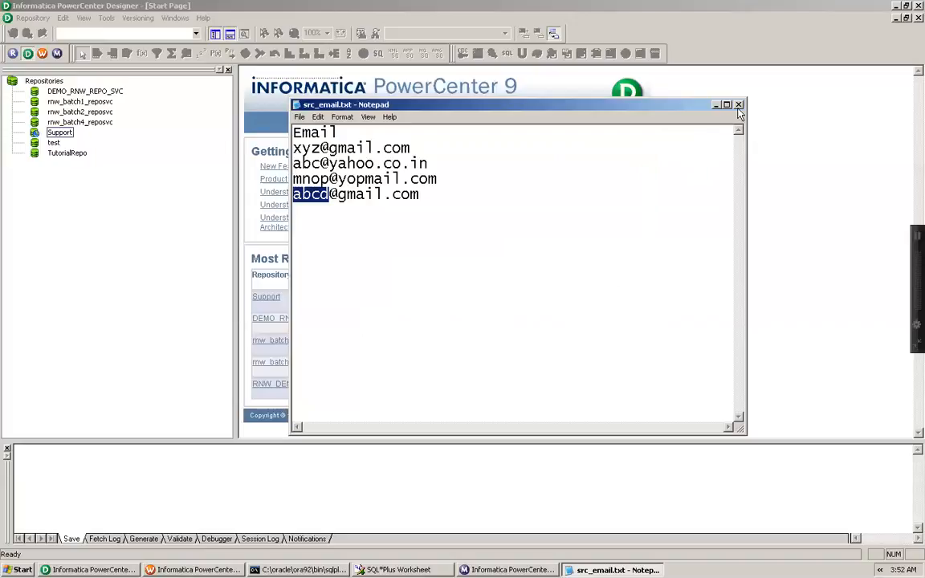
{"action": "key", "text": "alt+F4"}
Connect to the DEMO_RNW_REPO_SVC repository and open its DEMO folder
{"action": "double_click", "coordinate": [100, 93]}
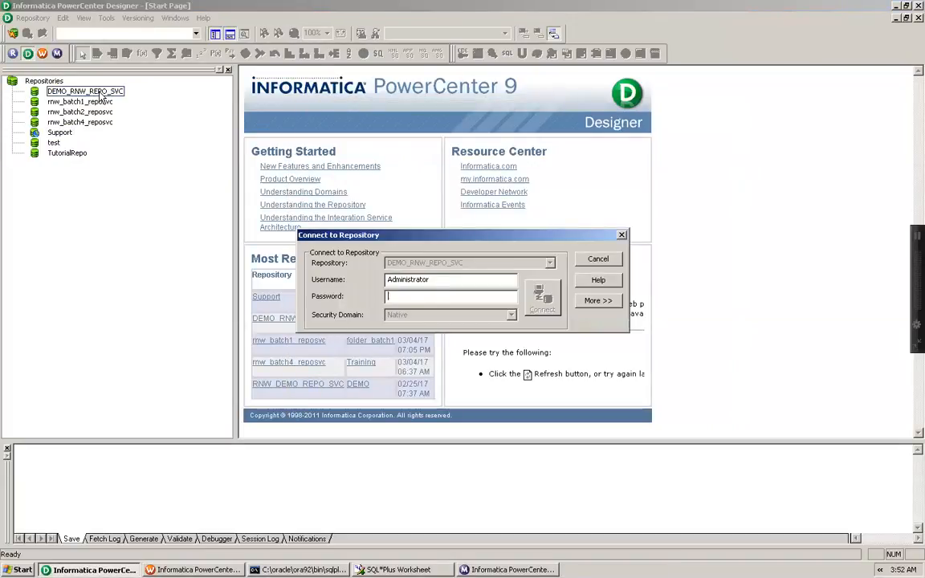
{"action": "key", "text": "Return"}
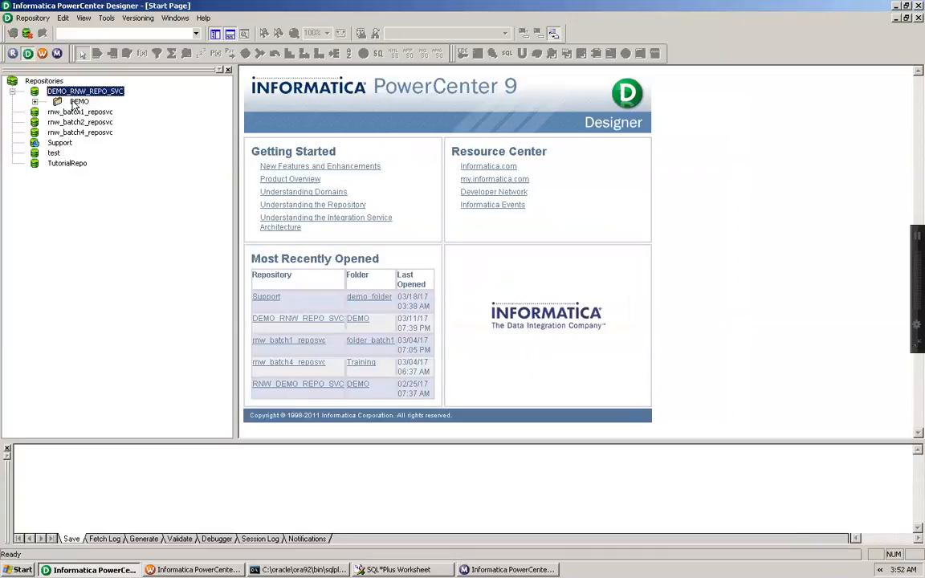
{"action": "double_click", "coordinate": [78, 102]}
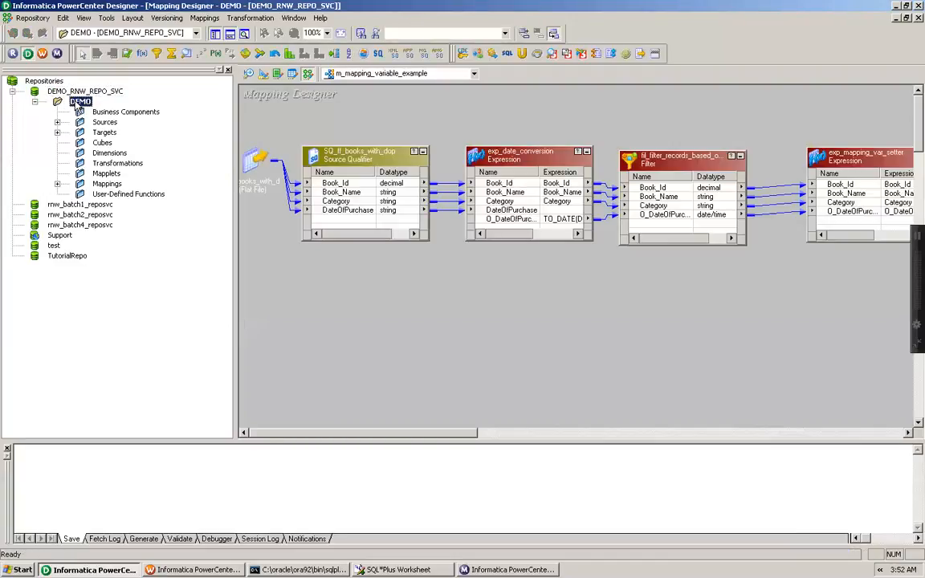
Switch to the Source Analyzer and clear all objects from its workspace
{"action": "left_click", "coordinate": [249, 75]}
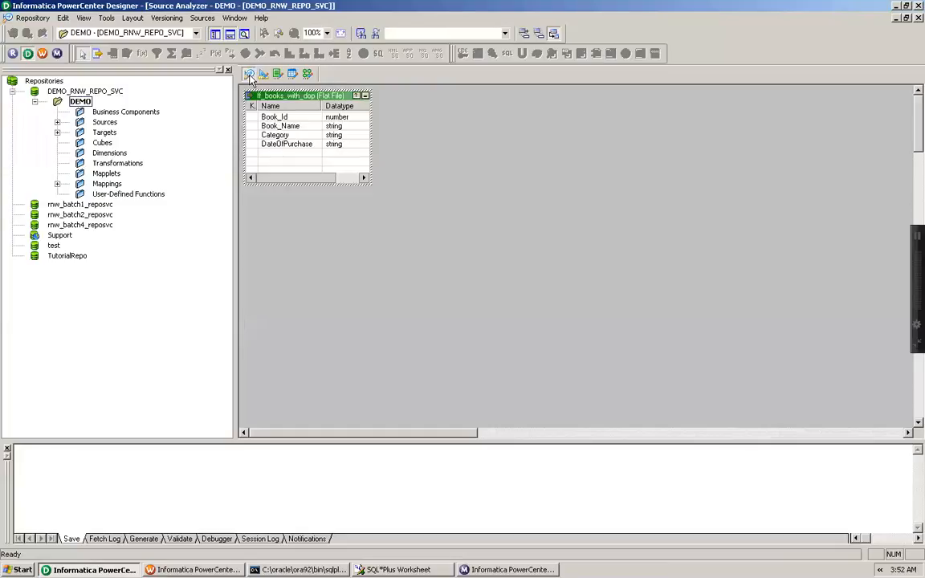
{"action": "right_click", "coordinate": [469, 117]}
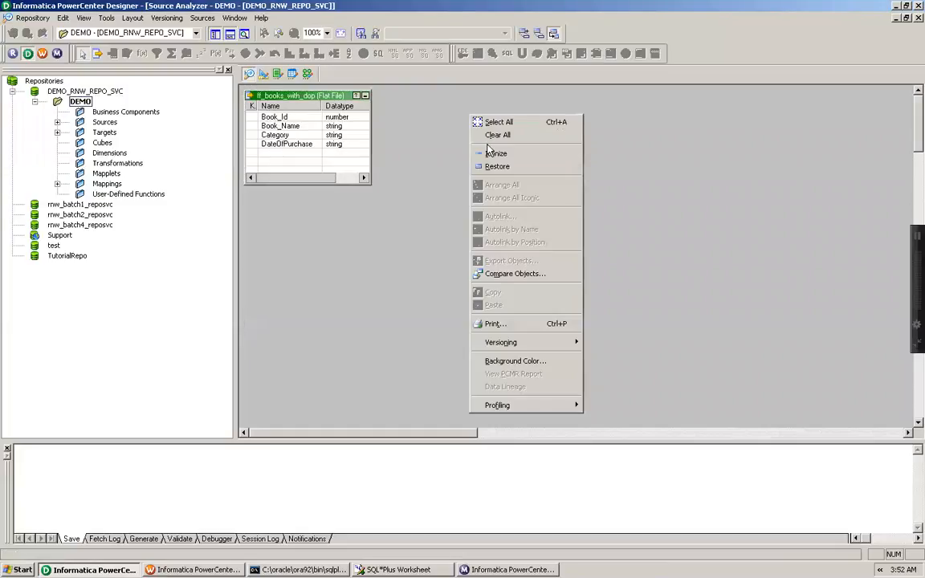
{"action": "left_click", "coordinate": [488, 136]}
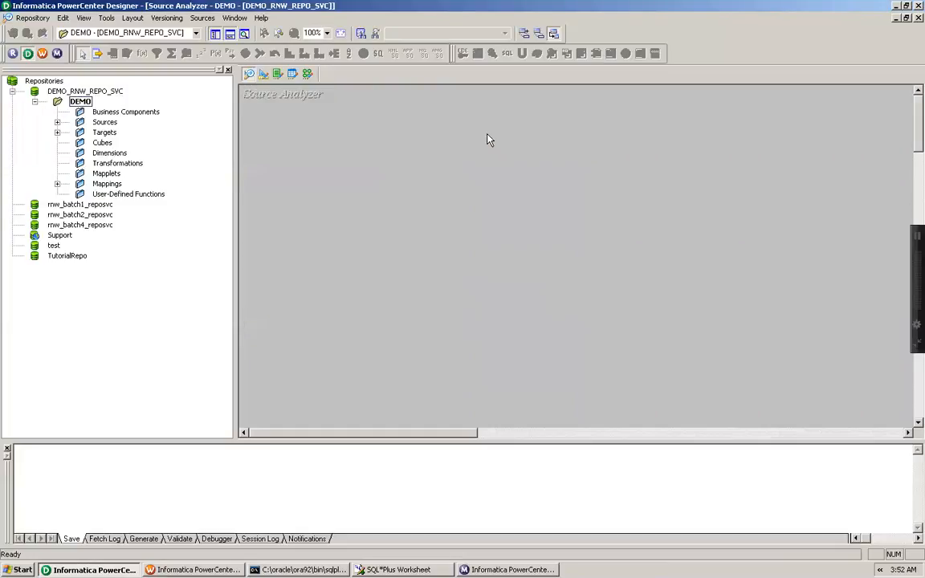
Import a flat file source, choosing src_email.txt from the Desktop with all file types shown
{"action": "left_click", "coordinate": [202, 18]}
{"action": "left_click", "coordinate": [211, 46]}
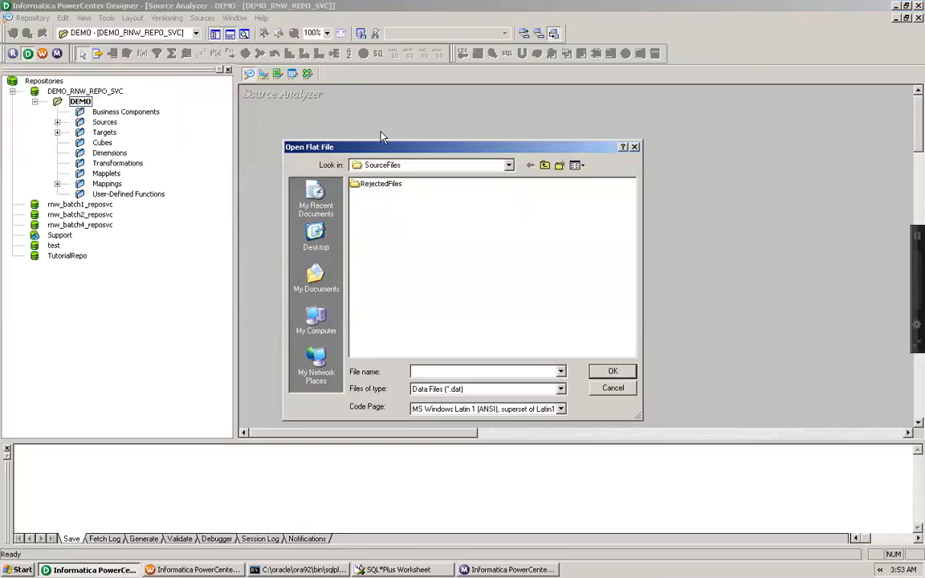
{"action": "left_click", "coordinate": [320, 245]}
{"action": "left_click", "coordinate": [466, 388]}
{"action": "left_click", "coordinate": [472, 409]}
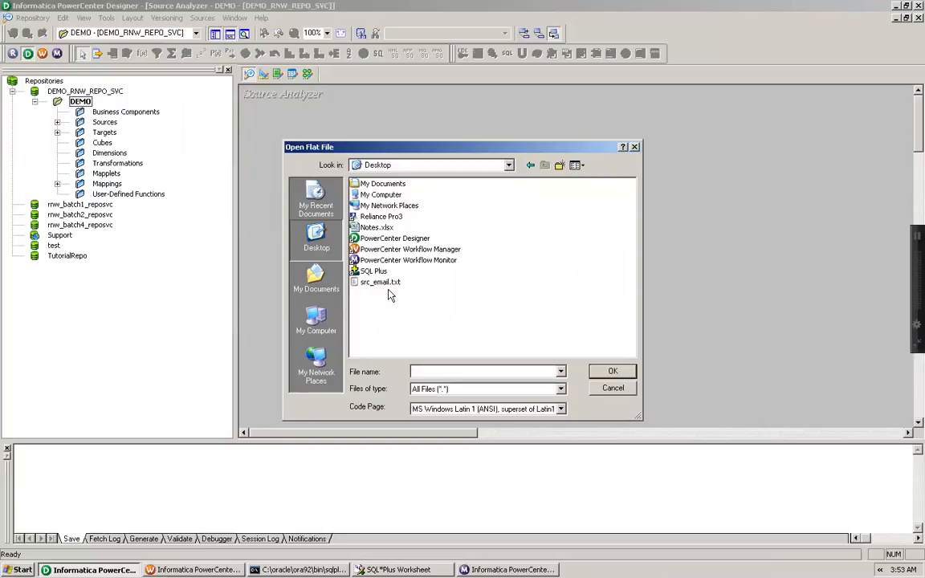
{"action": "left_click", "coordinate": [384, 282]}
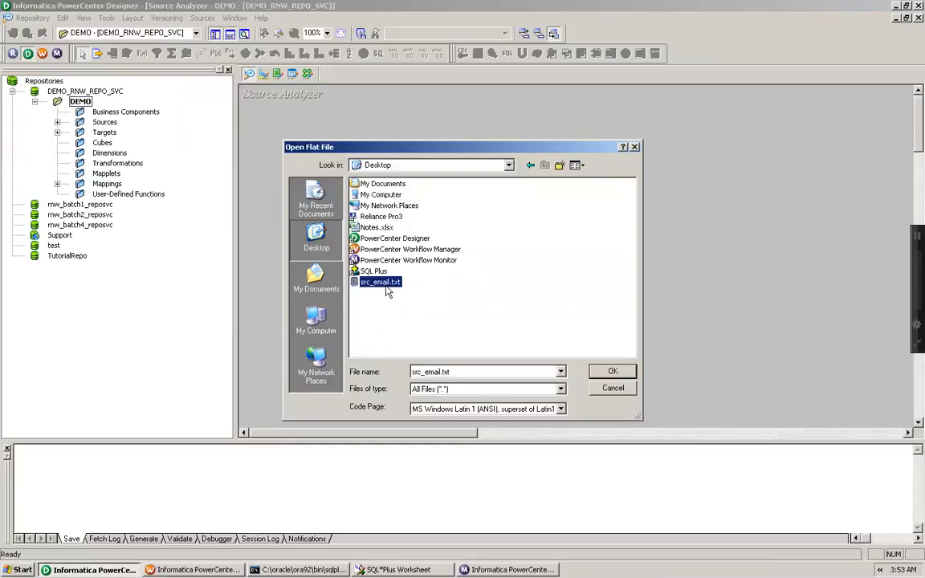
{"action": "left_click", "coordinate": [613, 372]}
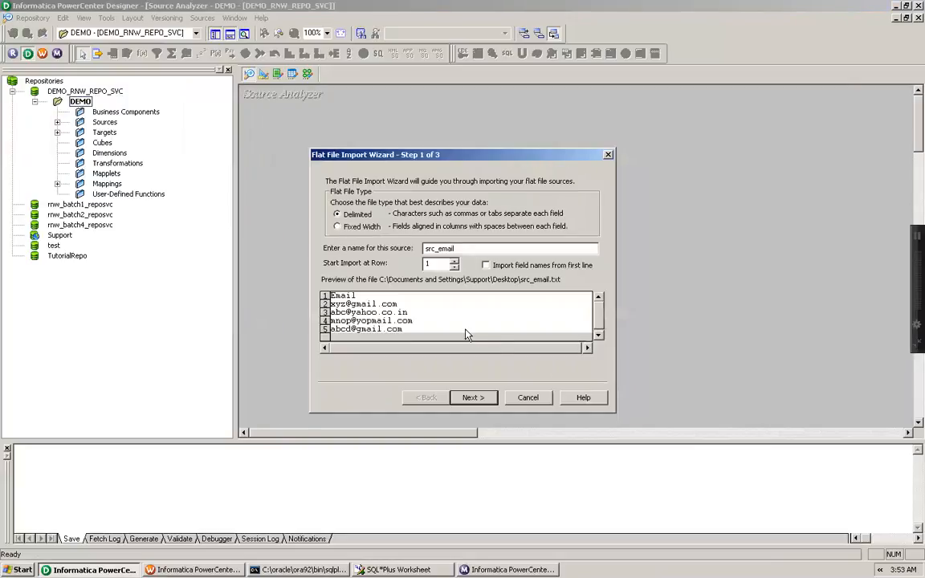
Import field names from the first line, finish the Flat File Import Wizard and save the repository
{"action": "left_click", "coordinate": [486, 266]}
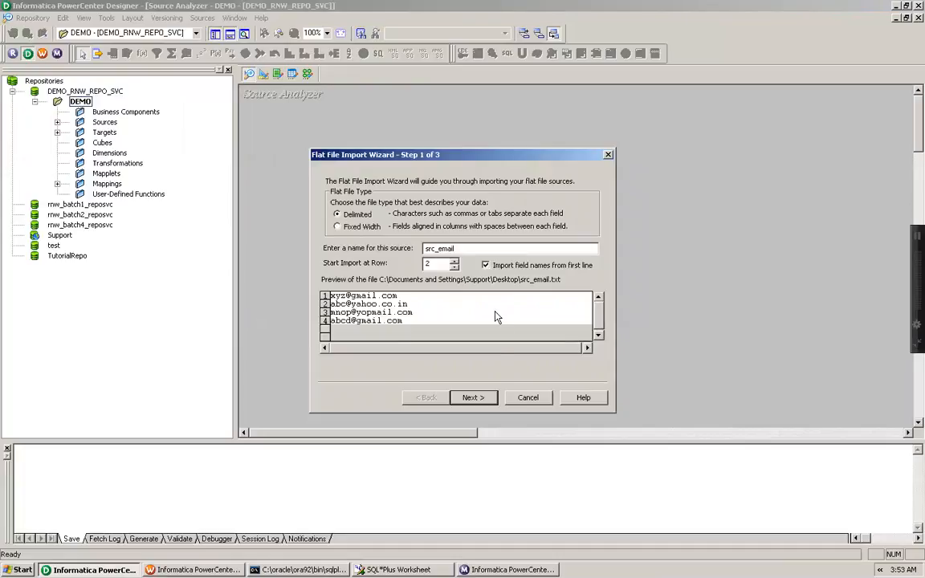
{"action": "left_click", "coordinate": [469, 398]}
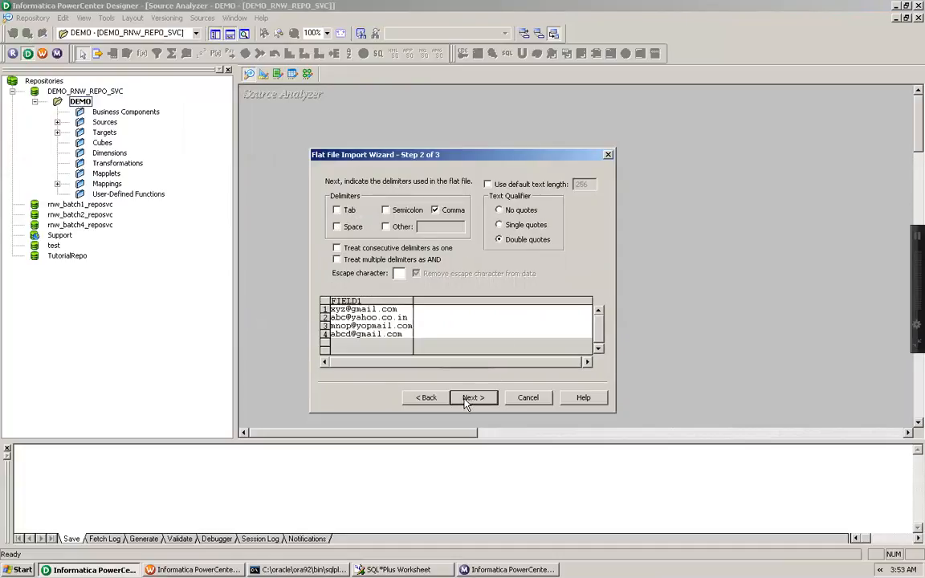
{"action": "left_click", "coordinate": [466, 398]}
{"action": "left_click", "coordinate": [469, 399]}
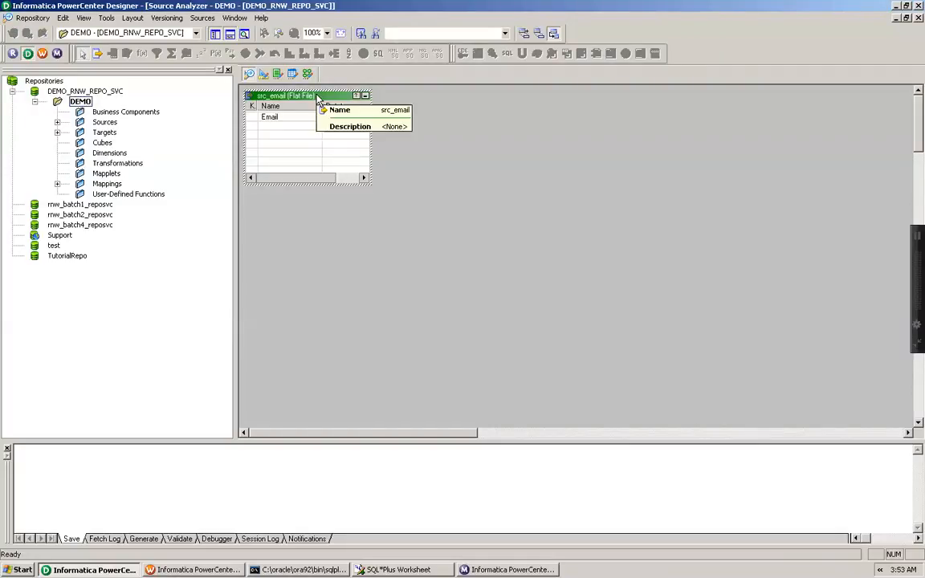
{"action": "key", "text": "ctrl+s"}
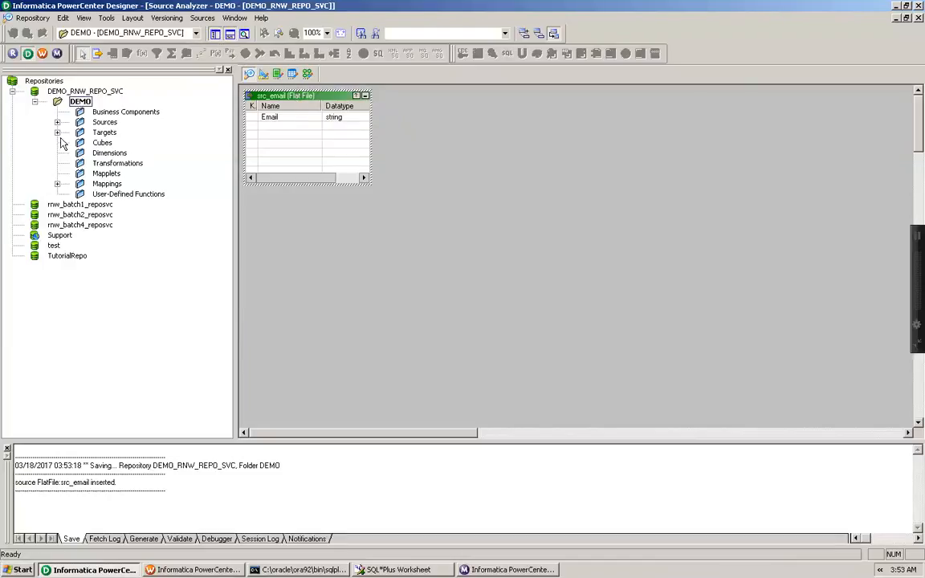
Expand the Targets, Sources and FlatFile folders in the navigator
{"action": "left_click", "coordinate": [57, 132]}
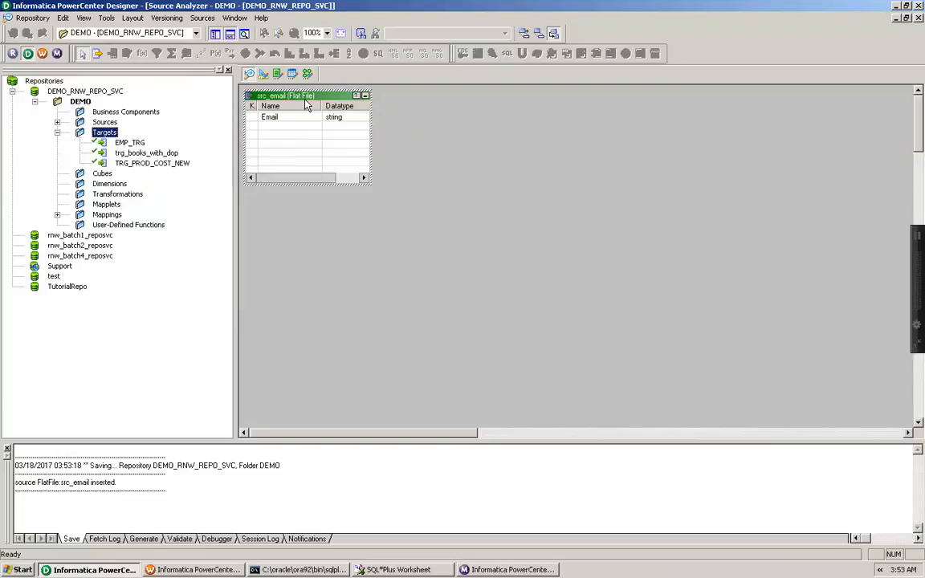
{"action": "left_click", "coordinate": [57, 122]}
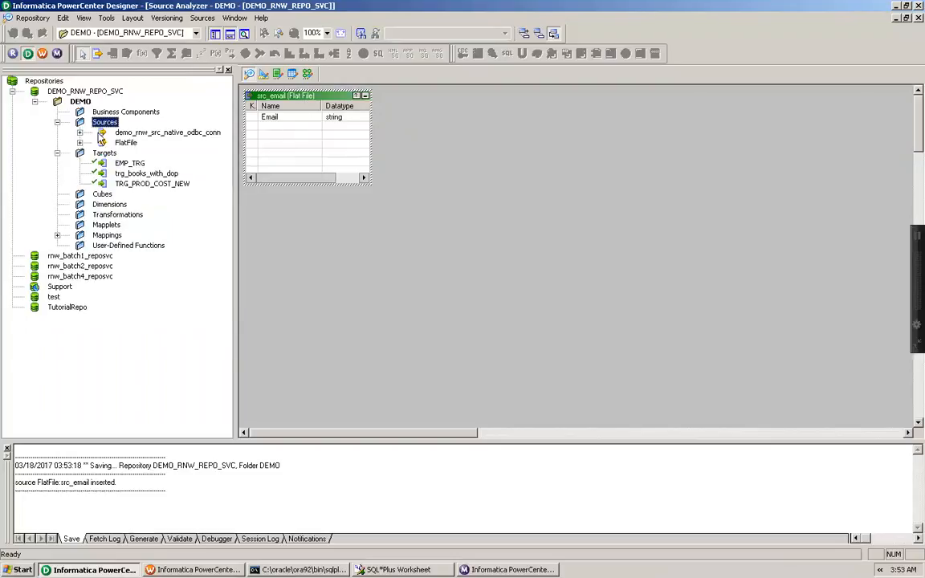
{"action": "left_click", "coordinate": [79, 142]}
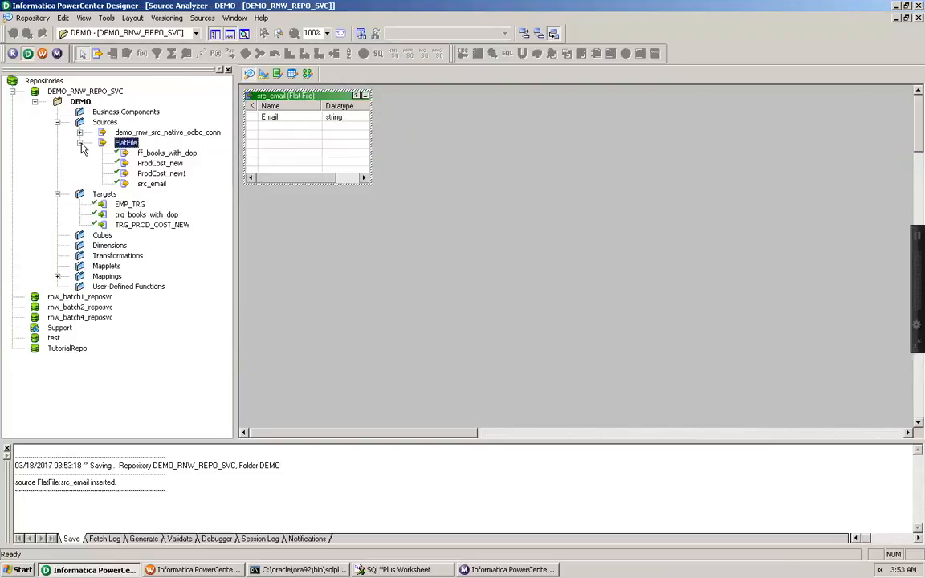
Switch to the Target Designer and clear all objects from its workspace
{"action": "left_click", "coordinate": [151, 185]}
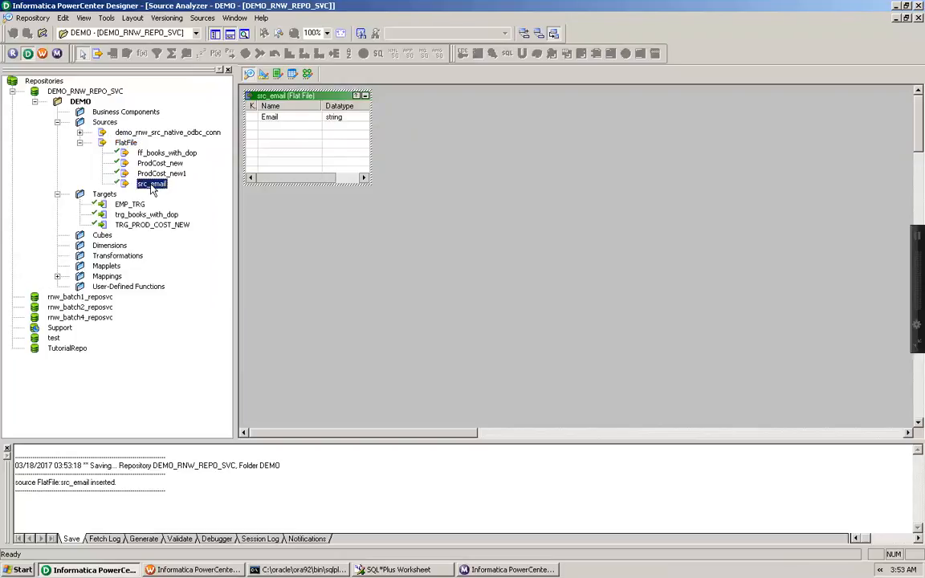
{"action": "left_click", "coordinate": [266, 76]}
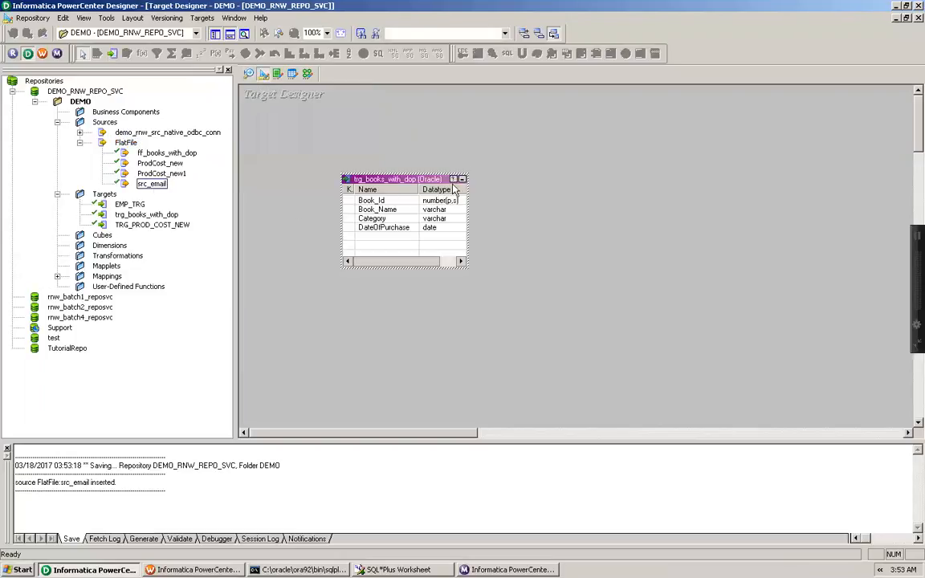
{"action": "right_click", "coordinate": [518, 153]}
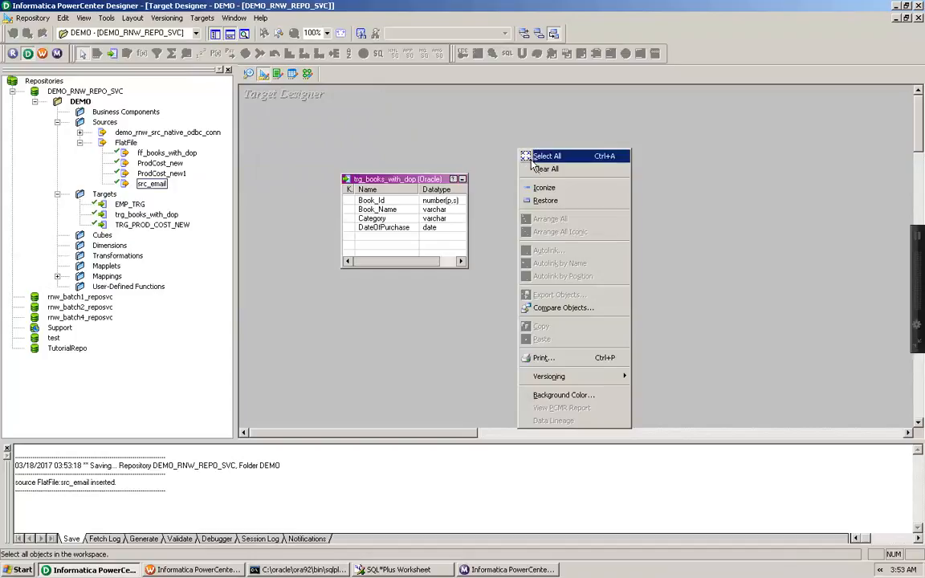
{"action": "left_click", "coordinate": [537, 166]}
Create a flat-file target definition by dragging the src_email source into the Target Designer workspace
{"action": "left_click", "coordinate": [154, 185]}
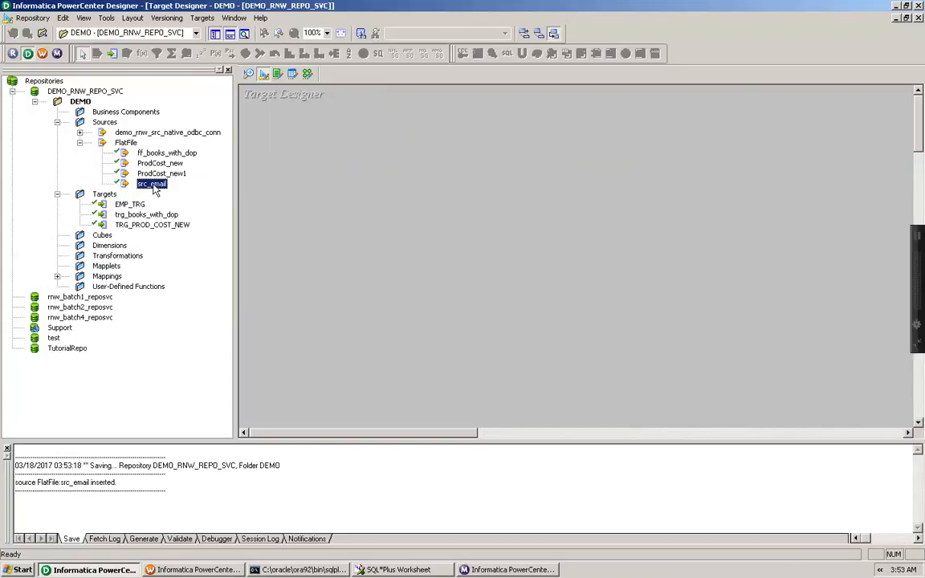
{"action": "right_click", "coordinate": [296, 190]}
{"action": "left_click", "coordinate": [243, 178]}
{"action": "left_click", "coordinate": [161, 183]}
{"action": "left_click_drag", "start_coordinate": [158, 187], "coordinate": [324, 190]}
Open the target's table properties and rename the target table as trg_name_from_emaill
{"action": "double_click", "coordinate": [387, 197]}
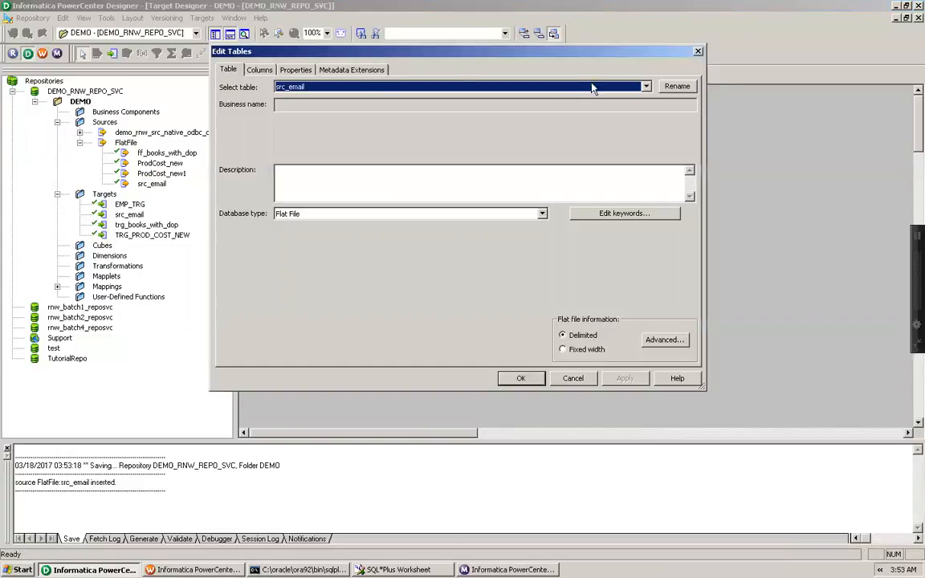
{"action": "left_click", "coordinate": [677, 86]}
{"action": "left_click", "coordinate": [346, 214]}
{"action": "type", "text": "trg"}
{"action": "key", "text": "shift+Right"}
{"action": "key", "text": "shift+Right"}
{"action": "key", "text": "shift+Right"}
{"action": "key", "text": "shift+Right"}
{"action": "type", "text": "name"}
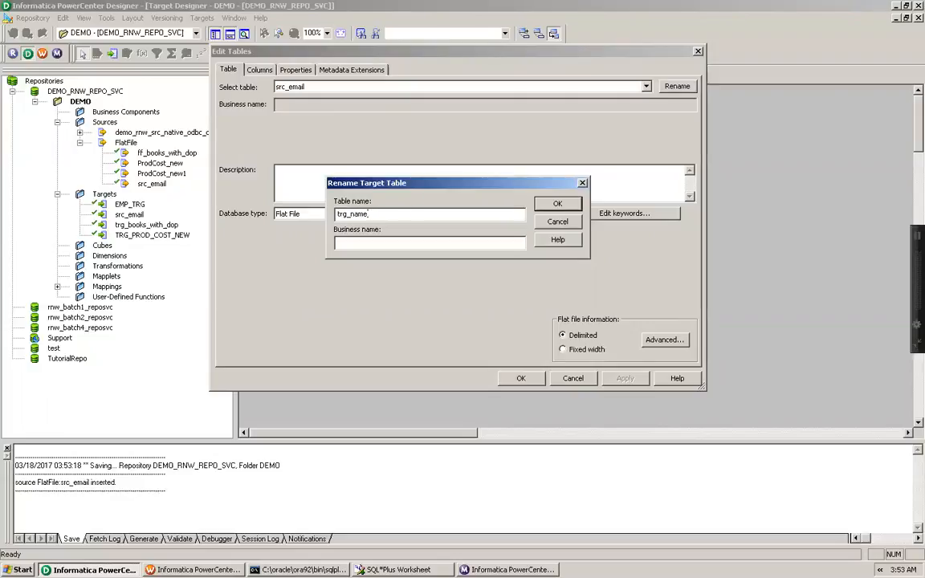
{"action": "type", "text": "_from_email"}
{"action": "left_click", "coordinate": [560, 206]}
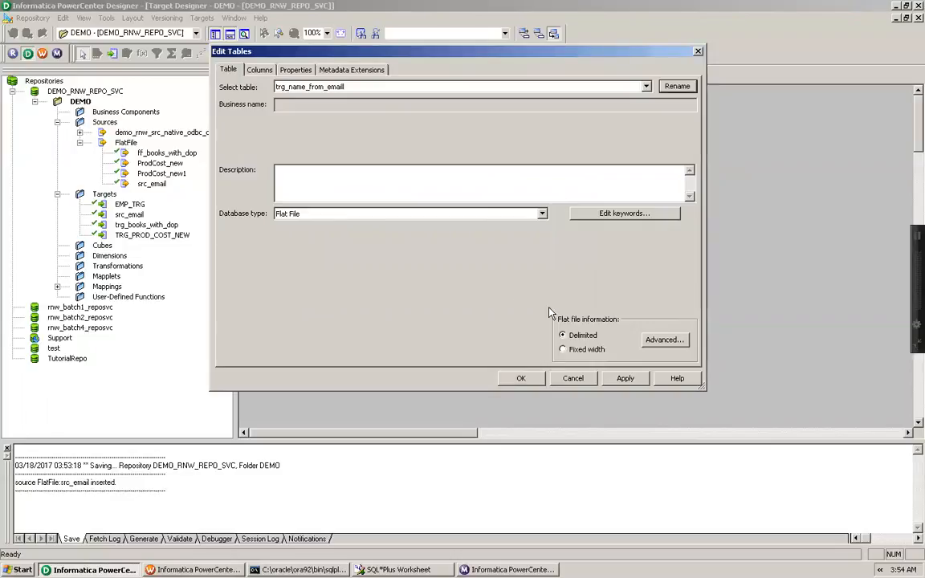
Rename the target's only column to NAME, apply the change and close the table editor
{"action": "left_click", "coordinate": [261, 71]}
{"action": "left_click", "coordinate": [243, 128]}
{"action": "left_click", "coordinate": [252, 129]}
{"action": "left_click_drag", "start_coordinate": [253, 129], "coordinate": [209, 128]}
{"action": "type", "text": "NAME"}
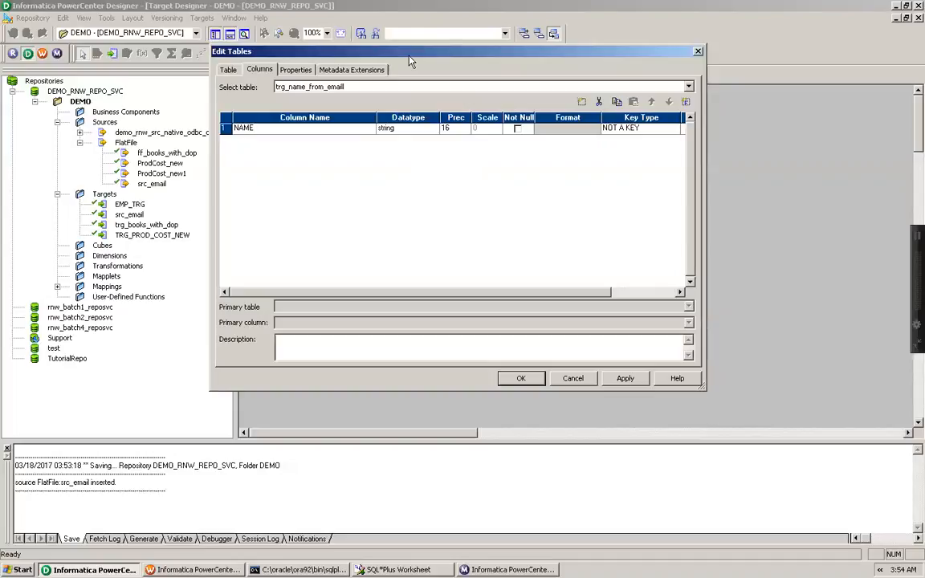
{"action": "left_click", "coordinate": [635, 380]}
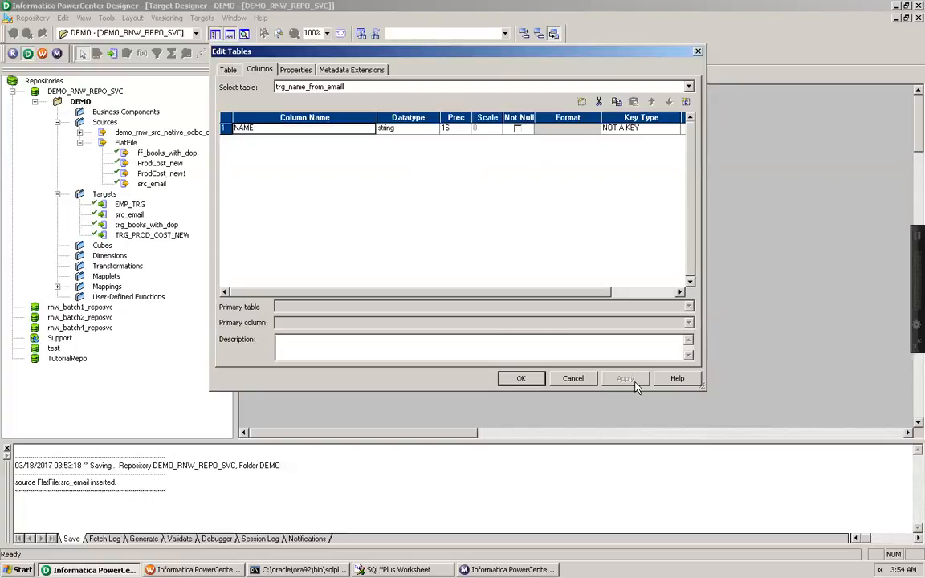
{"action": "left_click", "coordinate": [522, 379]}
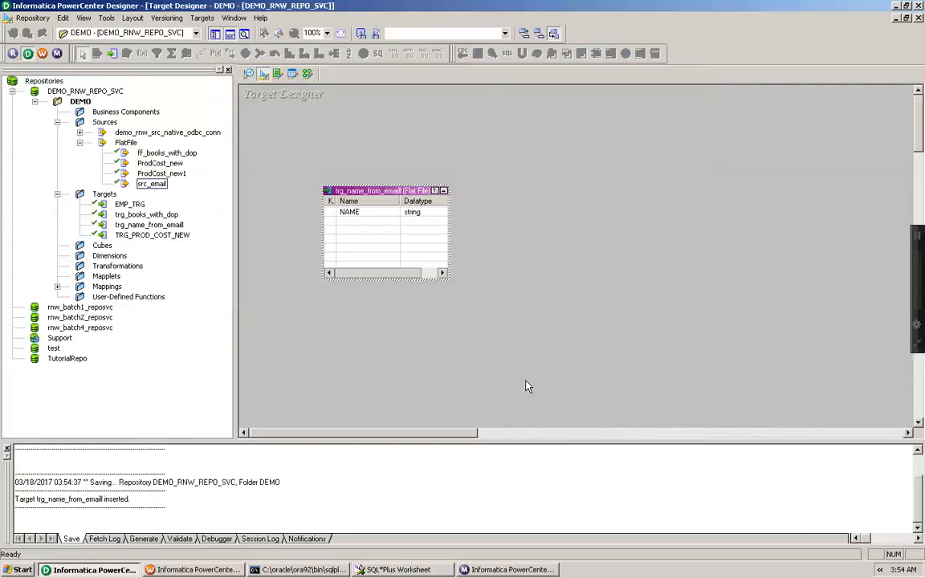
Switch to the Mapping Designer and create a new mapping named m_udf_example
{"action": "left_click", "coordinate": [307, 74]}
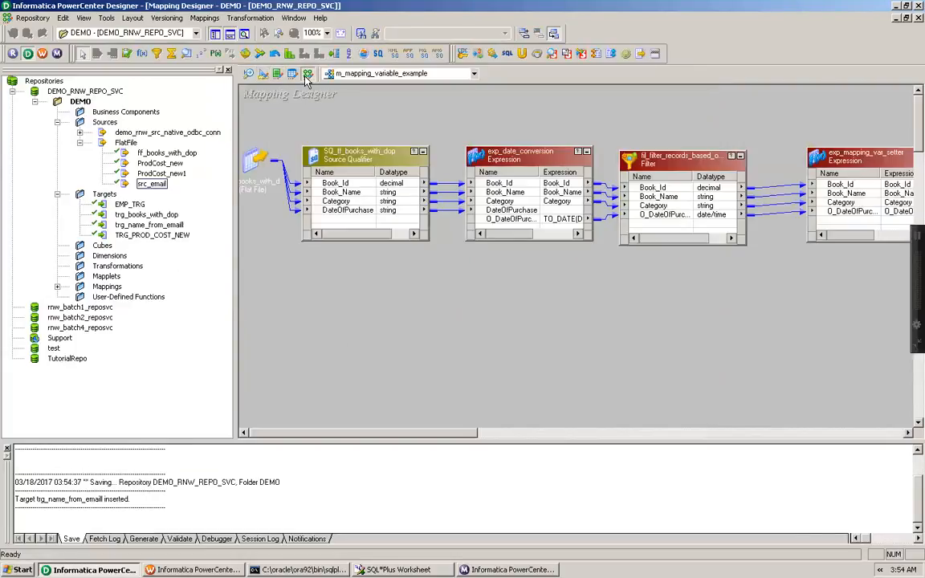
{"action": "left_click", "coordinate": [206, 18]}
{"action": "left_click", "coordinate": [215, 32]}
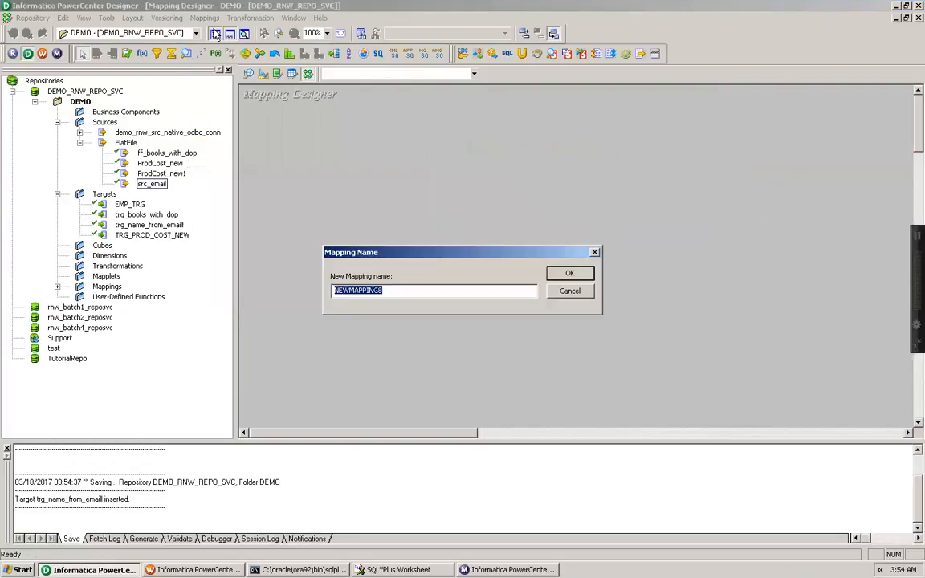
{"action": "type", "text": "m_u"}
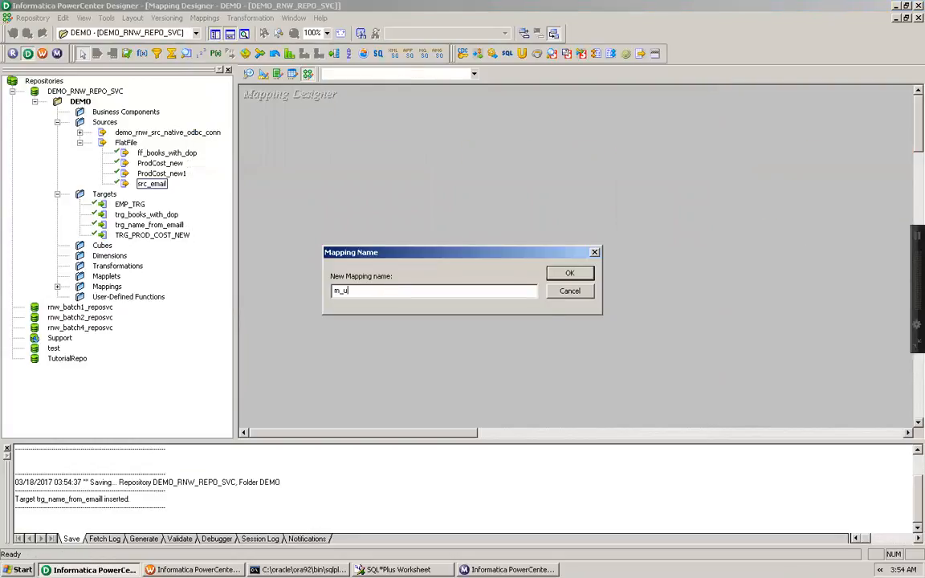
{"action": "type", "text": "df_example"}
{"action": "left_click", "coordinate": [570, 275]}
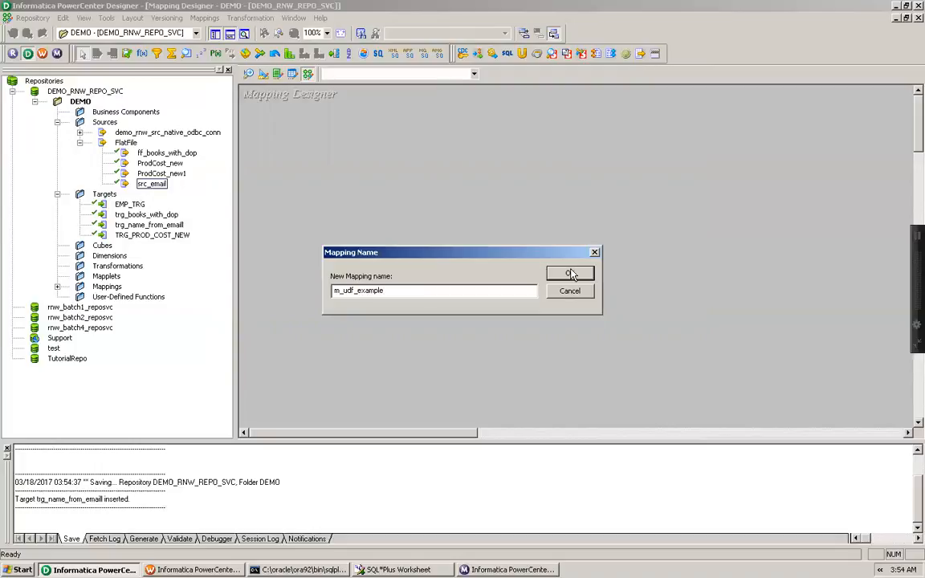
Add the src_email source and the trg_name_from_emaill target to the mapping
{"action": "left_click", "coordinate": [153, 185]}
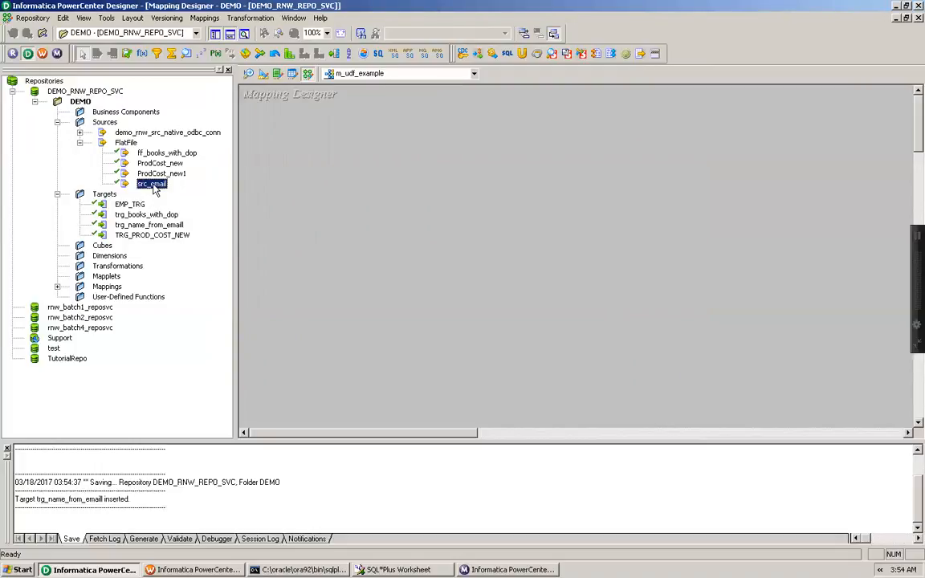
{"action": "left_click_drag", "start_coordinate": [153, 185], "coordinate": [248, 154]}
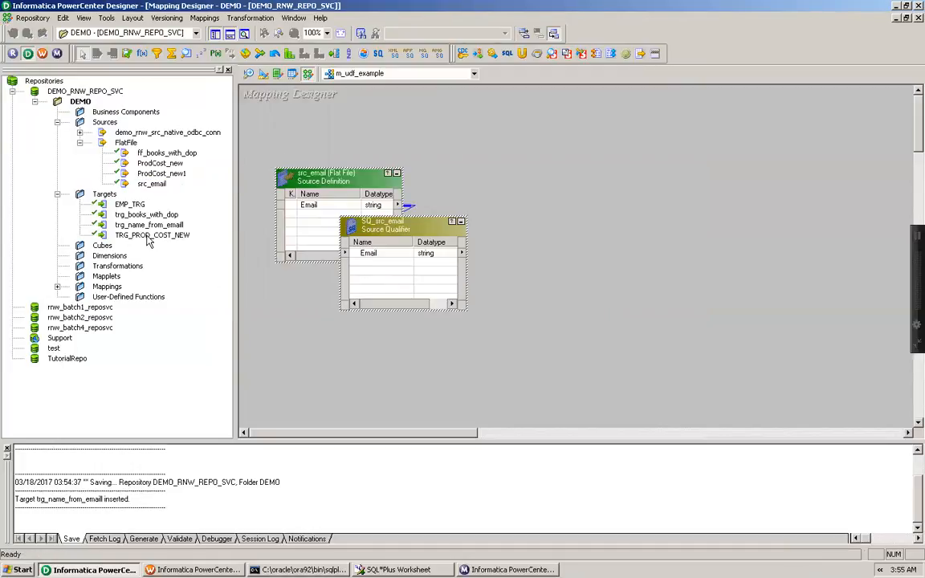
{"action": "left_click_drag", "start_coordinate": [141, 229], "coordinate": [702, 184]}
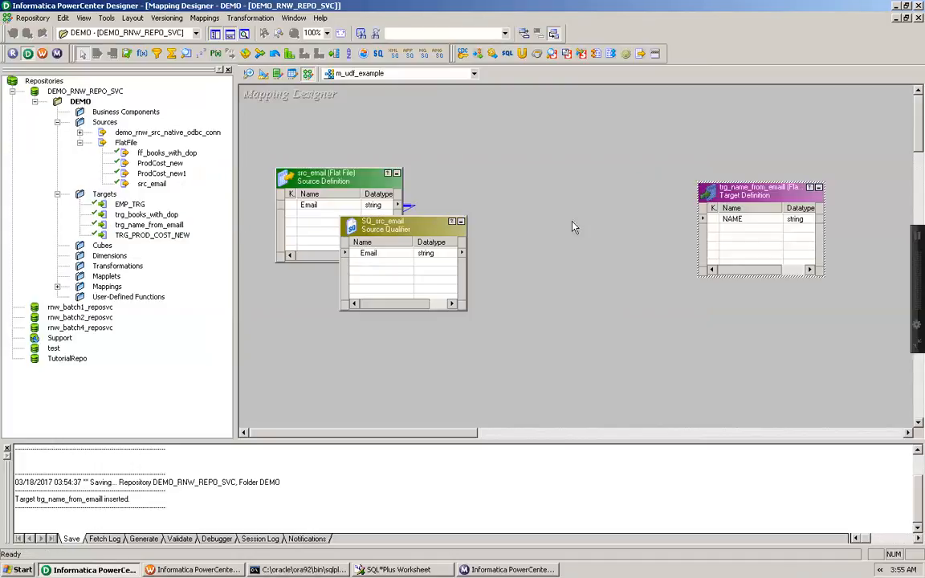
Iconize the source definition and rearrange the source qualifier and target in the workspace
{"action": "left_click", "coordinate": [396, 172]}
{"action": "left_click_drag", "start_coordinate": [392, 239], "coordinate": [397, 194]}
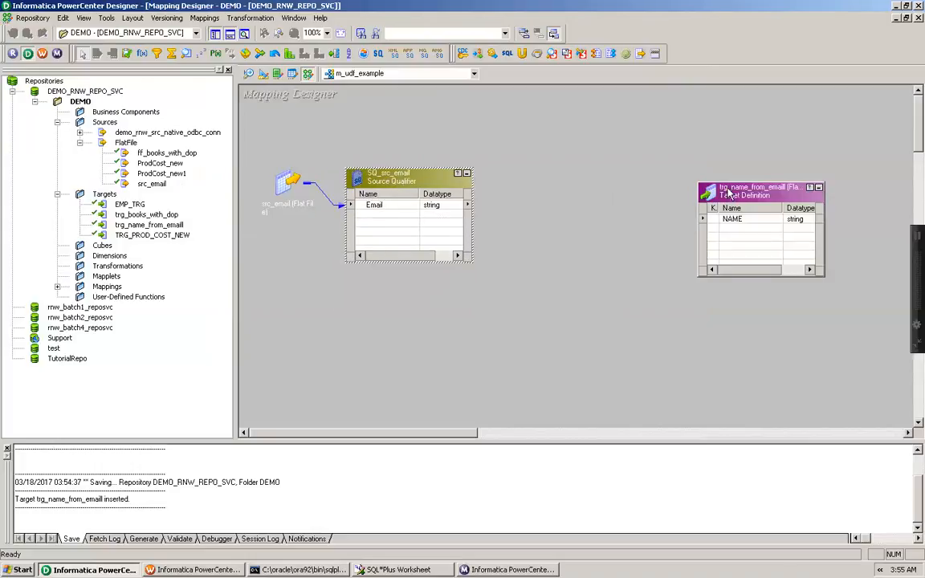
{"action": "left_click_drag", "start_coordinate": [761, 197], "coordinate": [797, 186]}
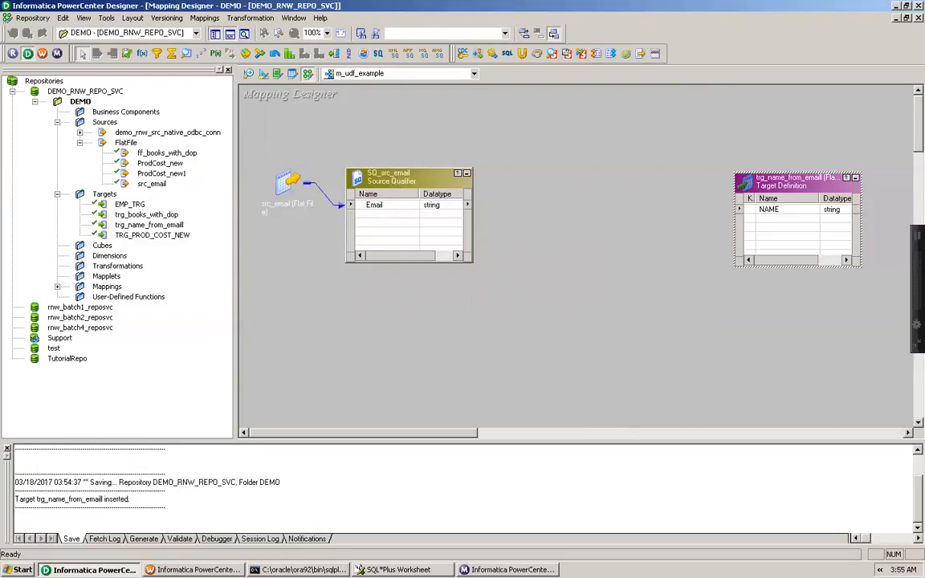
{"action": "key", "text": "super"}
{"action": "left_click", "coordinate": [54, 524]}
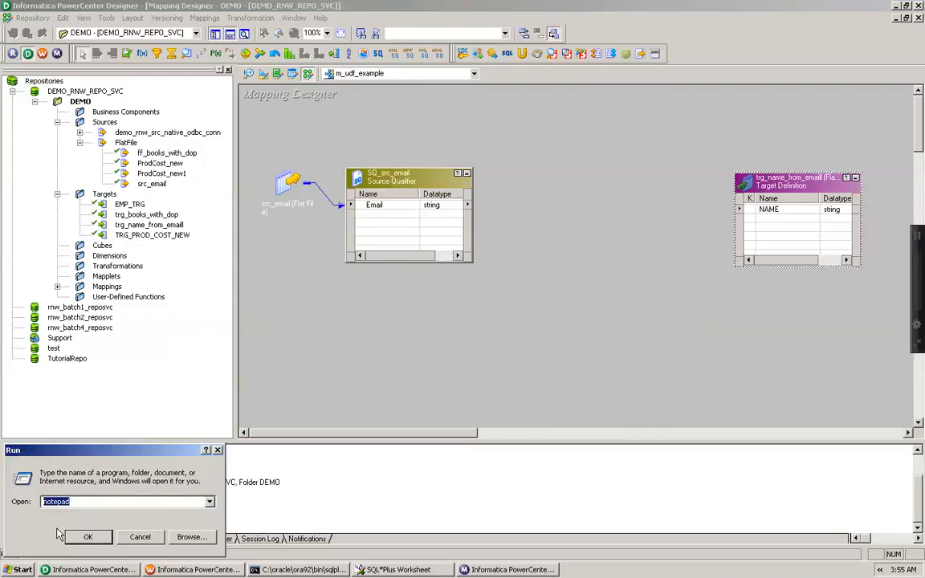
{"action": "left_click", "coordinate": [138, 535]}
{"action": "key", "text": "super"}
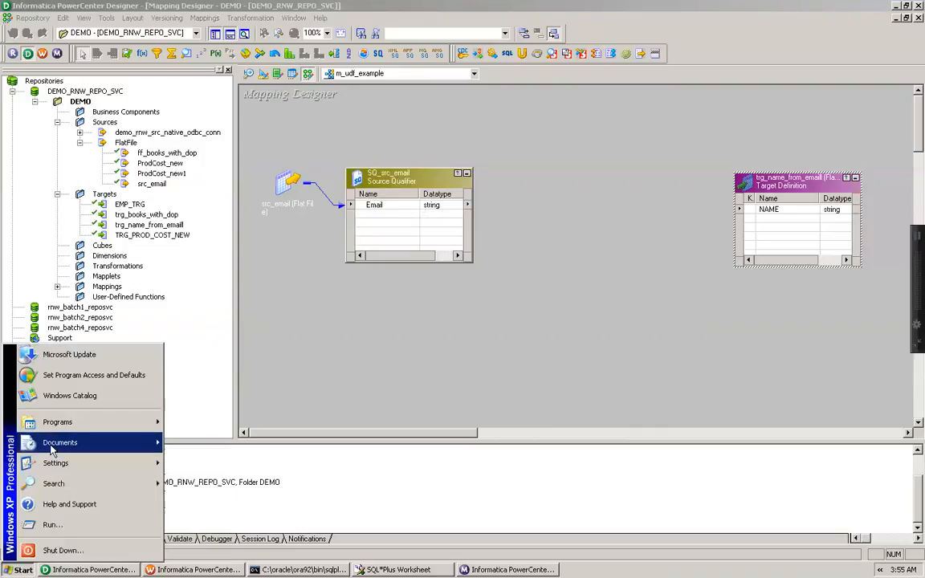
Browse the C: drive for the source file in a file explorer window, then close it
{"action": "mouse_move", "coordinate": [51, 432]}
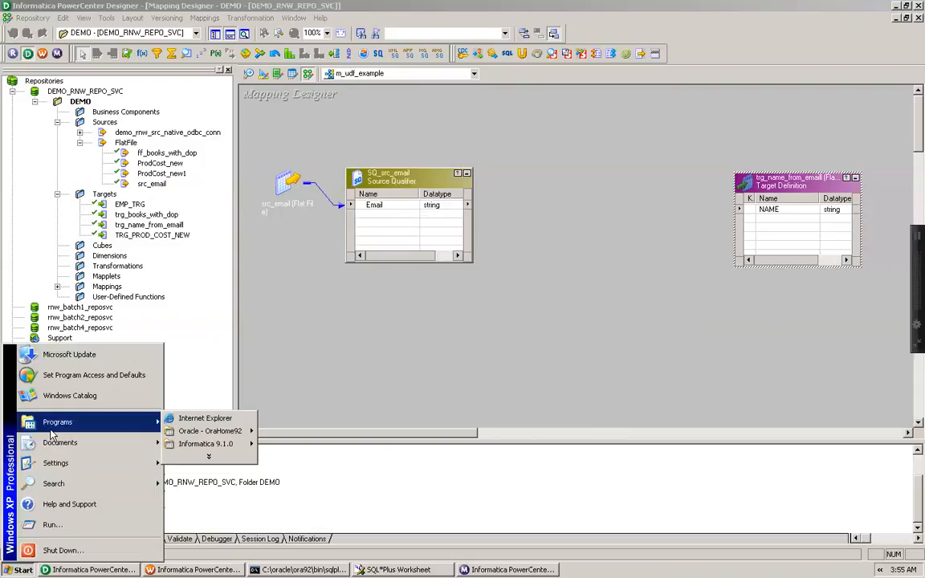
{"action": "left_click", "coordinate": [49, 525]}
{"action": "type", "text": "c:"}
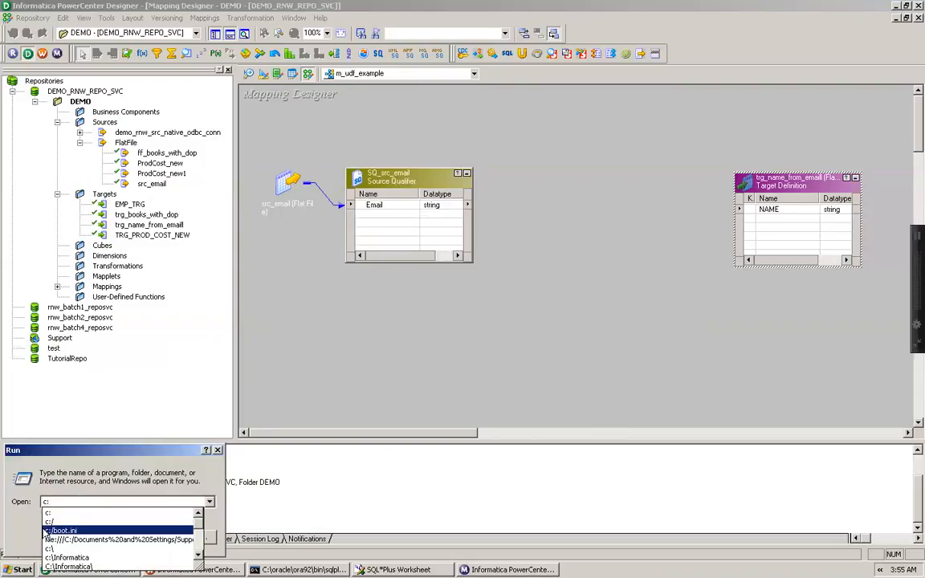
{"action": "key", "text": "Escape"}
{"action": "key", "text": "Escape"}
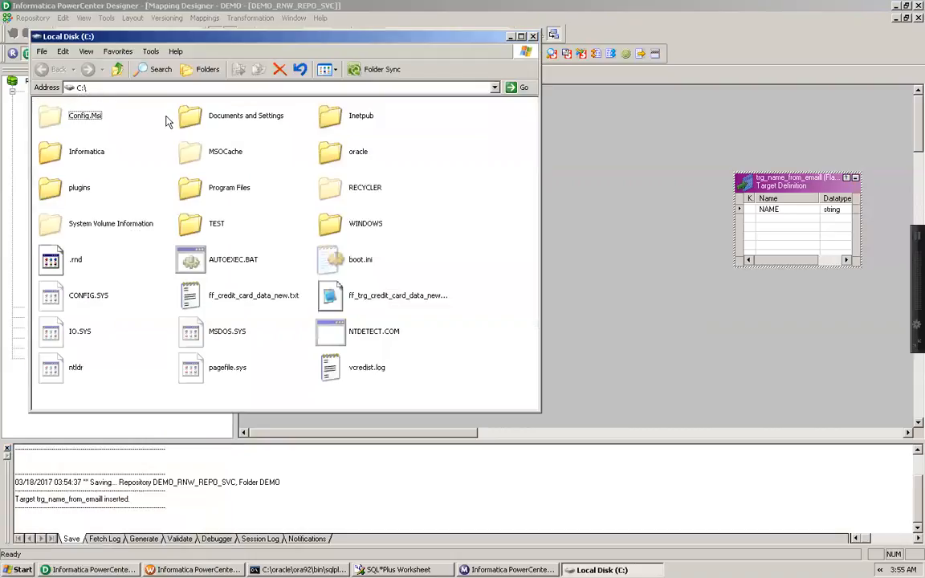
{"action": "left_click", "coordinate": [118, 71]}
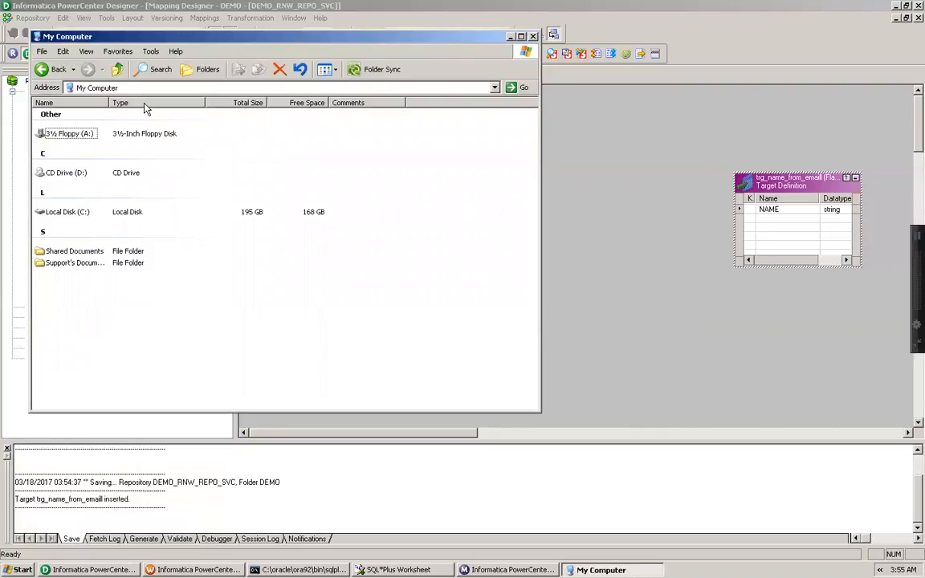
{"action": "double_click", "coordinate": [58, 211]}
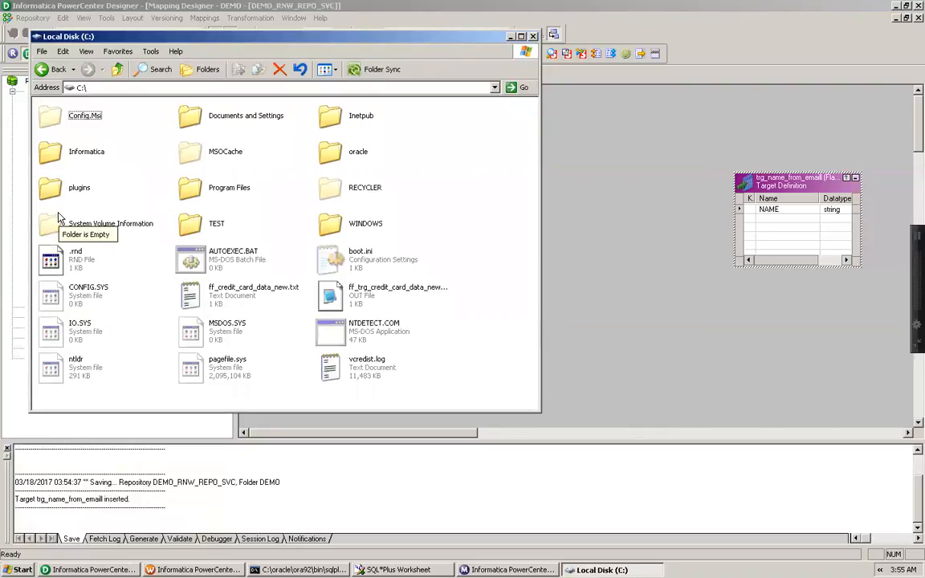
{"action": "left_click", "coordinate": [532, 37]}
Minimize the open PowerCenter windows and open src_email.txt from the desktop in Notepad
{"action": "left_click", "coordinate": [895, 5]}
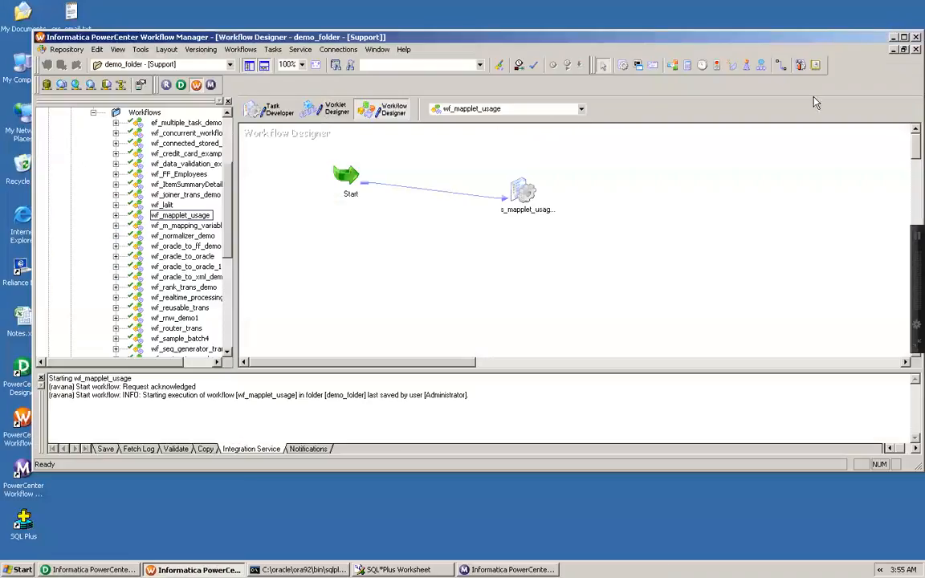
{"action": "left_click", "coordinate": [893, 37]}
{"action": "double_click", "coordinate": [71, 13]}
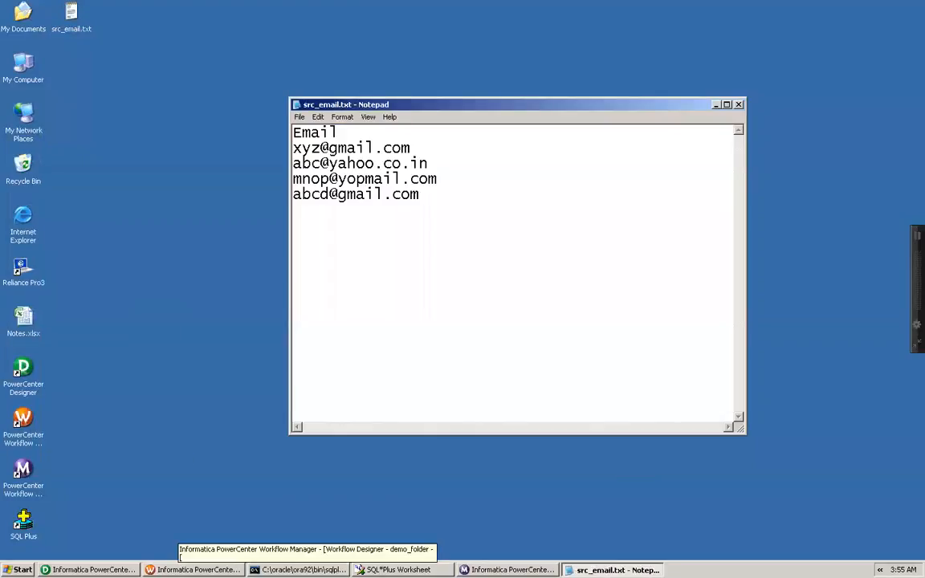
Bring the Designer back behind Notepad and highlight the first e-mail address in the file
{"action": "left_click", "coordinate": [115, 569]}
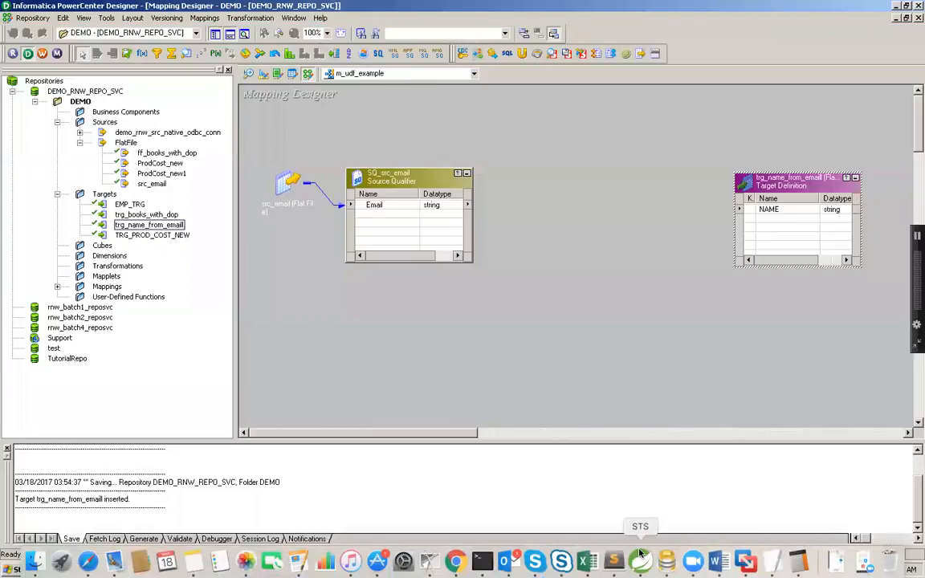
{"action": "left_click", "coordinate": [615, 569]}
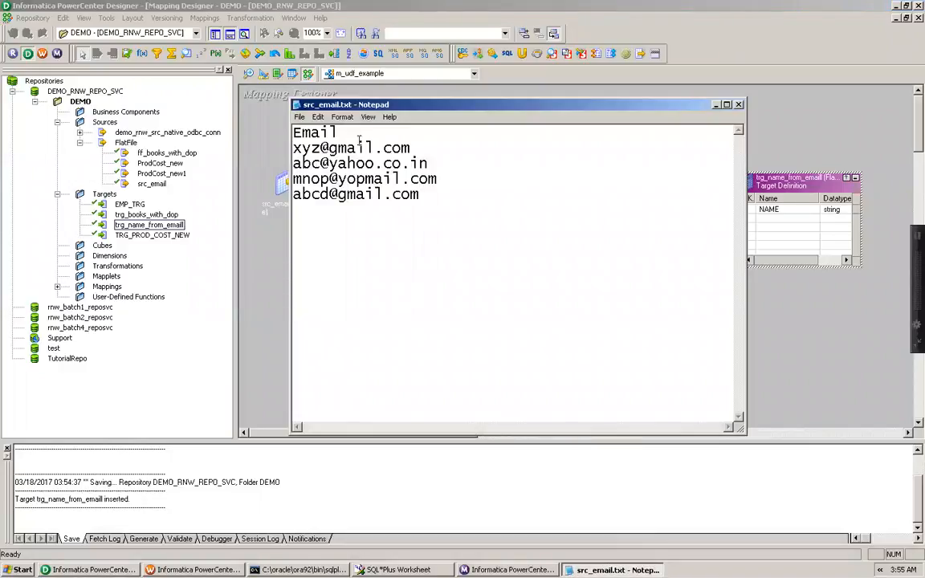
{"action": "left_click_drag", "start_coordinate": [293, 148], "coordinate": [416, 146]}
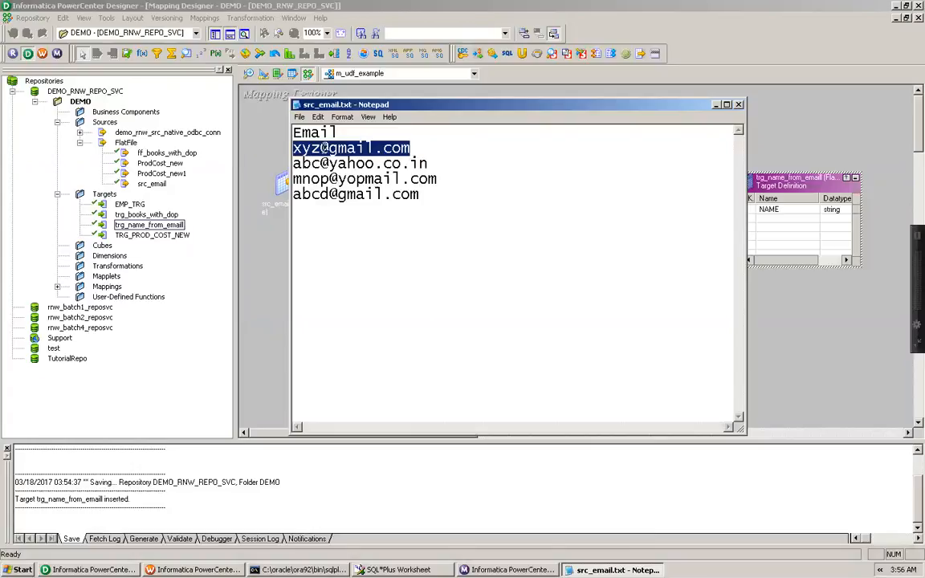
{"action": "left_click", "coordinate": [324, 148]}
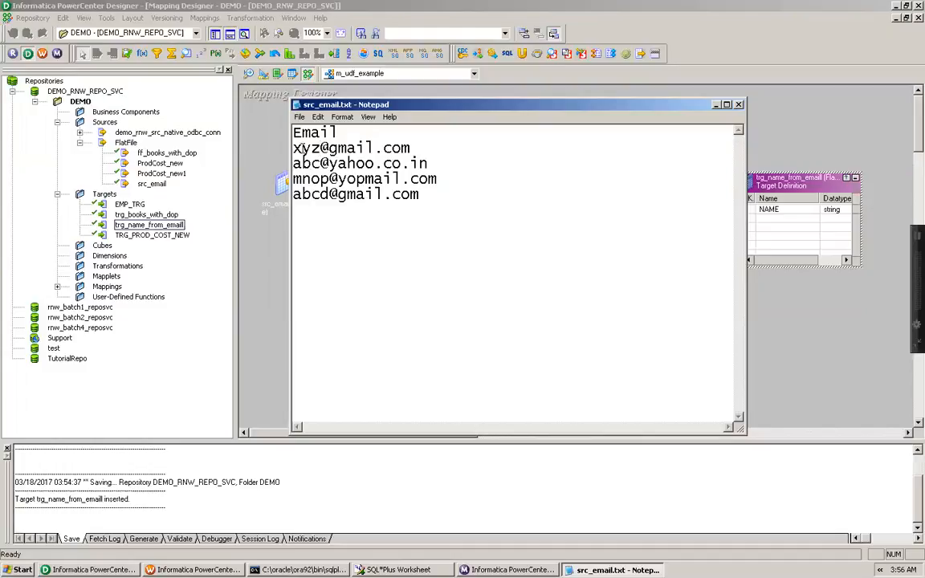
{"action": "left_click_drag", "start_coordinate": [320, 149], "coordinate": [328, 149]}
{"action": "left_click_drag", "start_coordinate": [293, 149], "coordinate": [404, 148]}
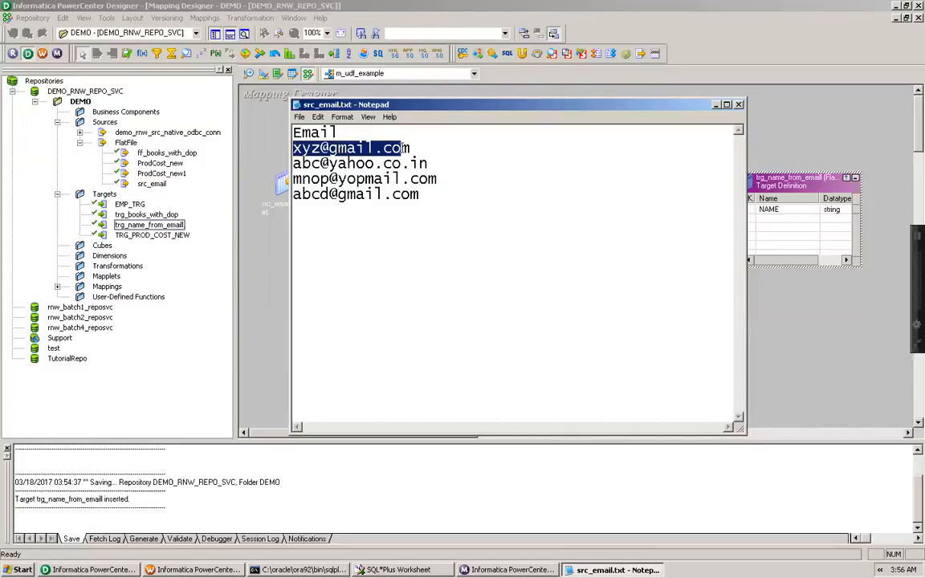
{"action": "left_click", "coordinate": [348, 148]}
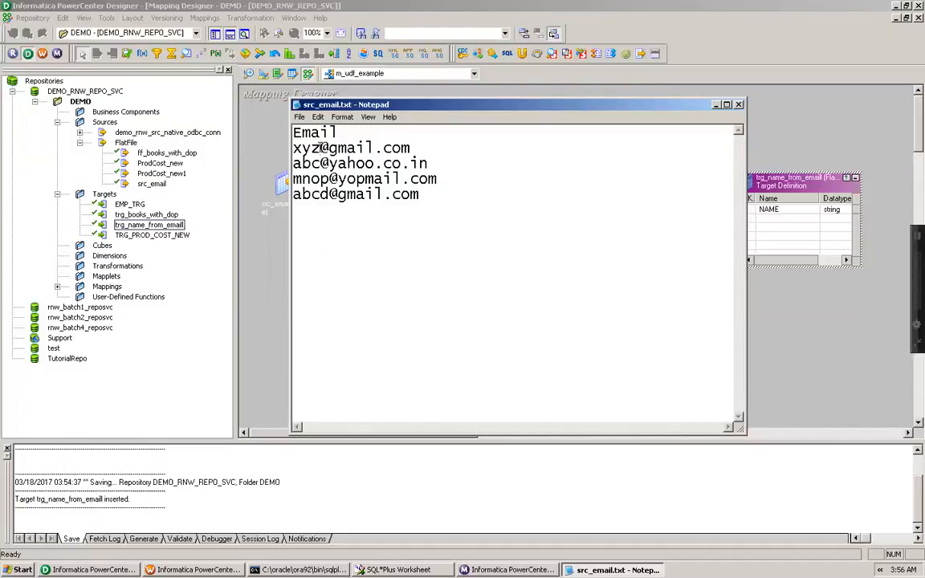
Create a new user-defined function named GET_INDEX_OF_AT_SIGN in the DEMO folder
{"action": "left_click_drag", "start_coordinate": [320, 147], "coordinate": [328, 148]}
{"action": "left_click", "coordinate": [265, 270]}
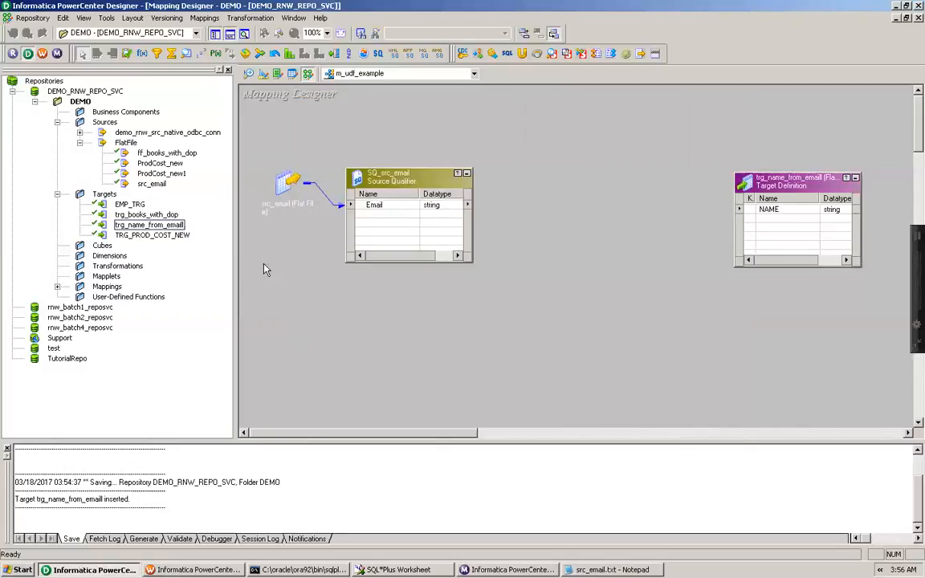
{"action": "left_click", "coordinate": [128, 297]}
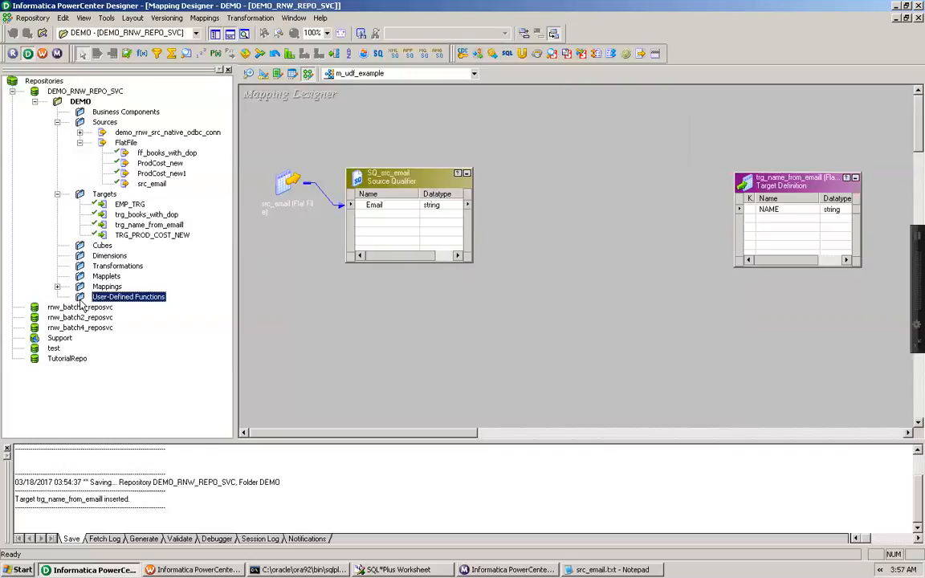
{"action": "right_click", "coordinate": [127, 298]}
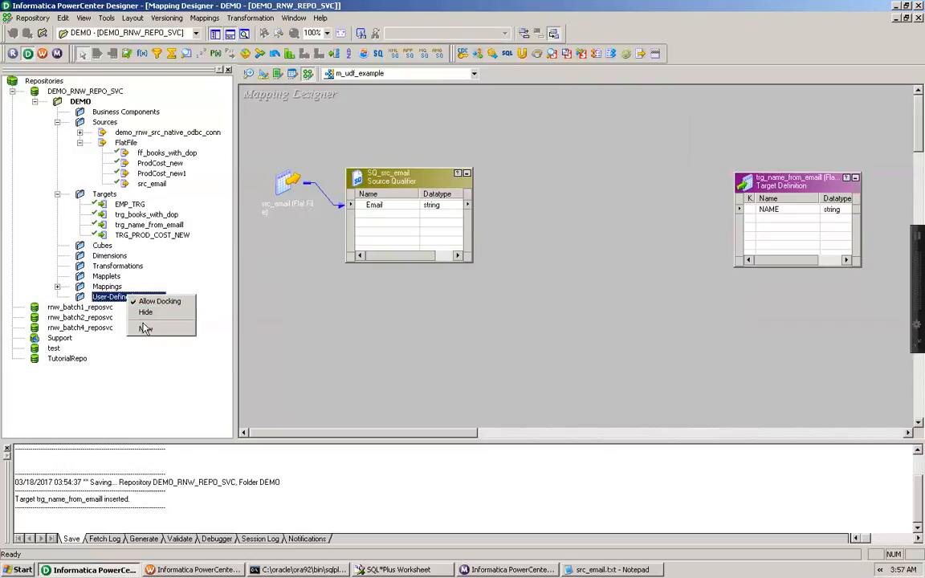
{"action": "left_click", "coordinate": [146, 329]}
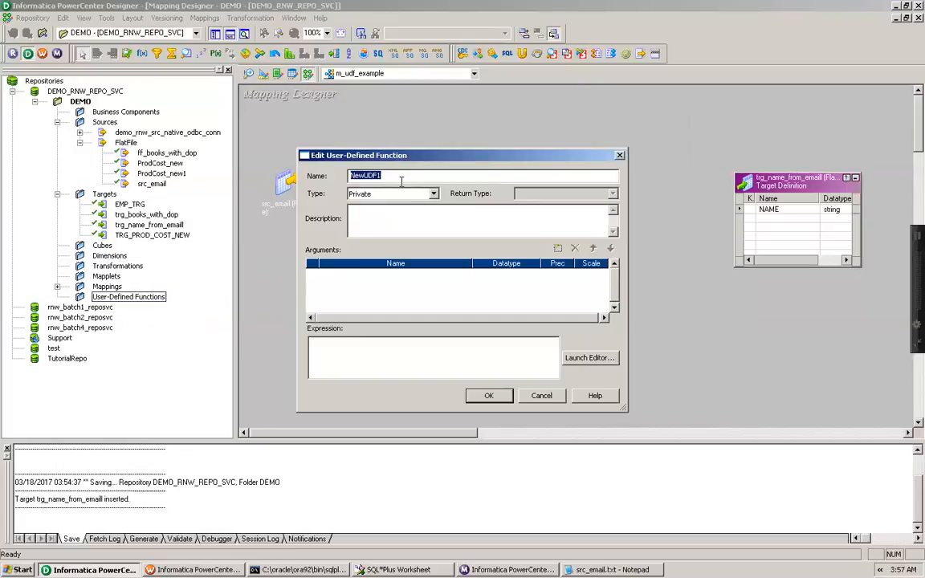
{"action": "type", "text": "GET_INDEX_AT_SIGN"}
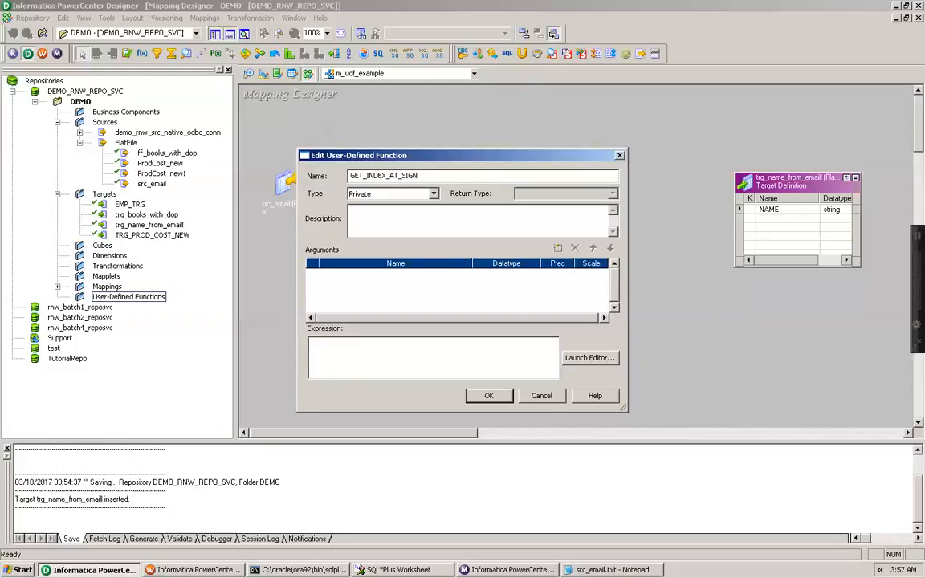
{"action": "left_click", "coordinate": [391, 176]}
{"action": "type", "text": "OF_"}
{"action": "double_click", "coordinate": [402, 175]}
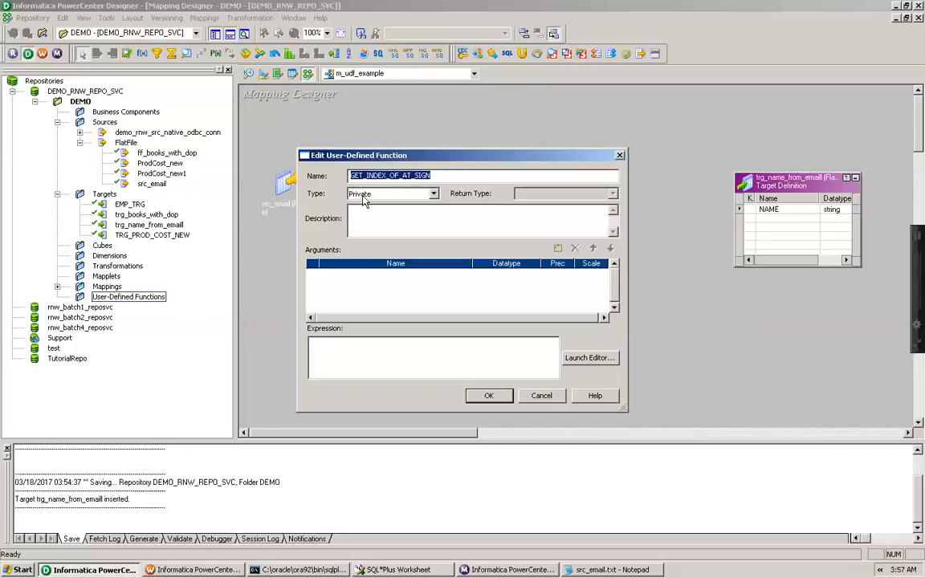
Enter the function description: Get the index position of "@" sign
{"action": "left_click", "coordinate": [371, 226]}
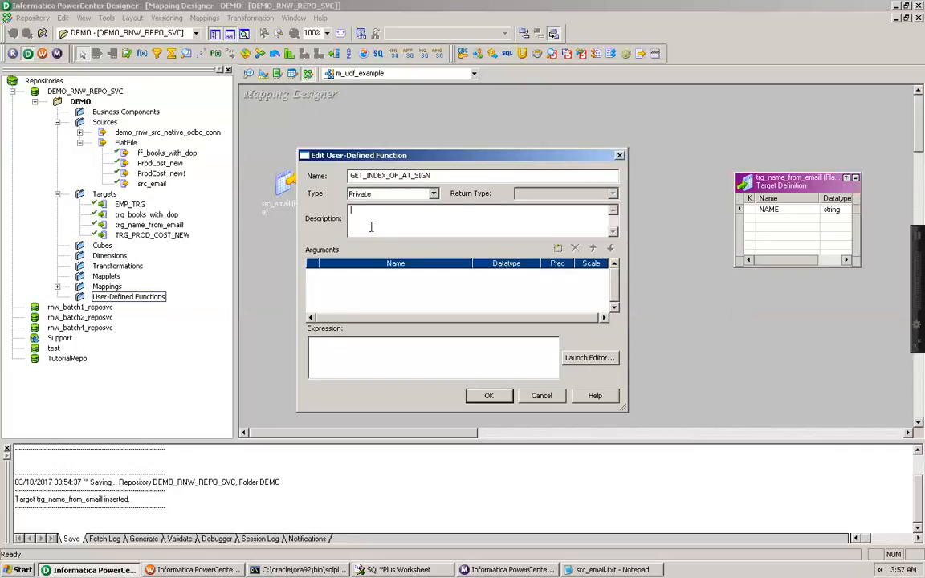
{"action": "type", "text": "Get"}
{"action": "type", "text": "the index position of \"@\" sign ."}
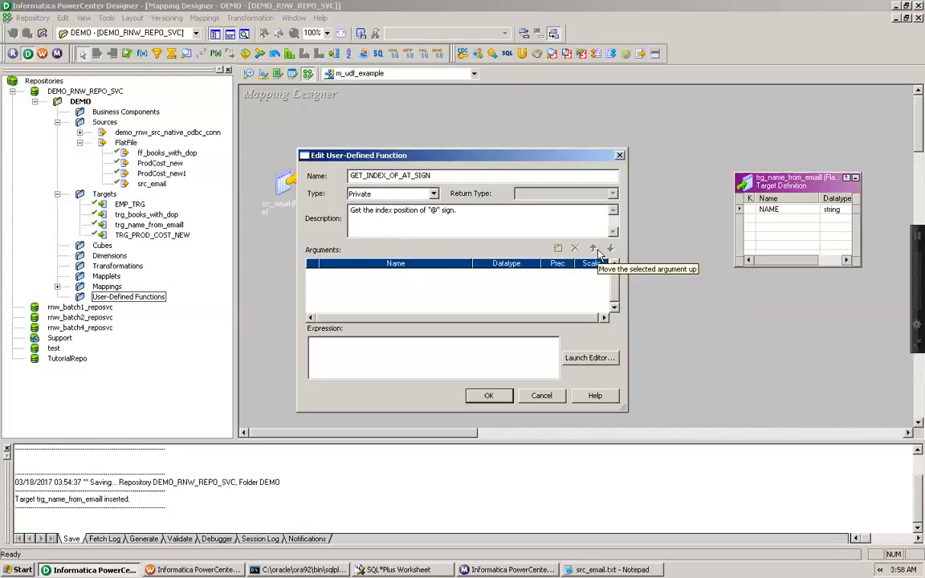
Add a string argument named I_EMAIL_ID with precision 20
{"action": "left_click", "coordinate": [563, 251]}
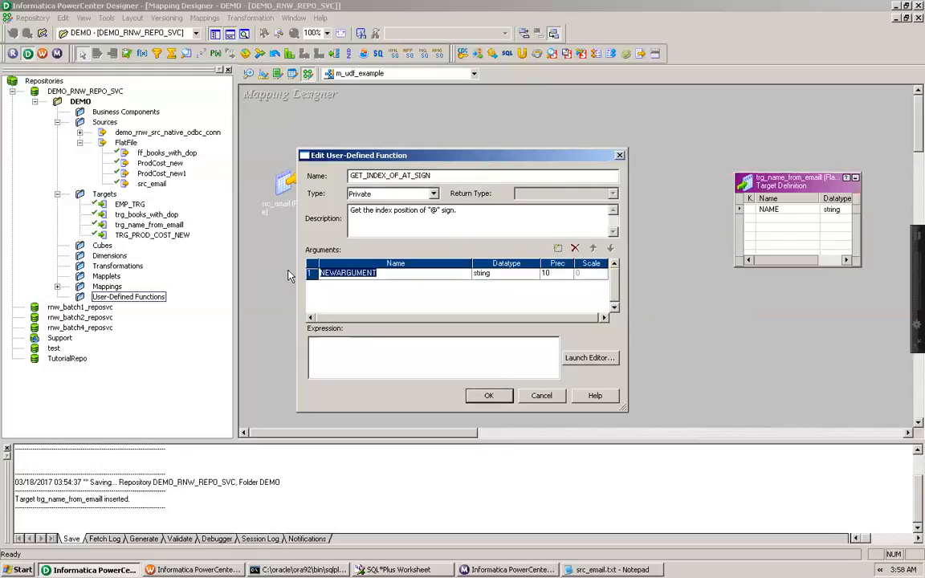
{"action": "type", "text": "I_EMAIL_ID"}
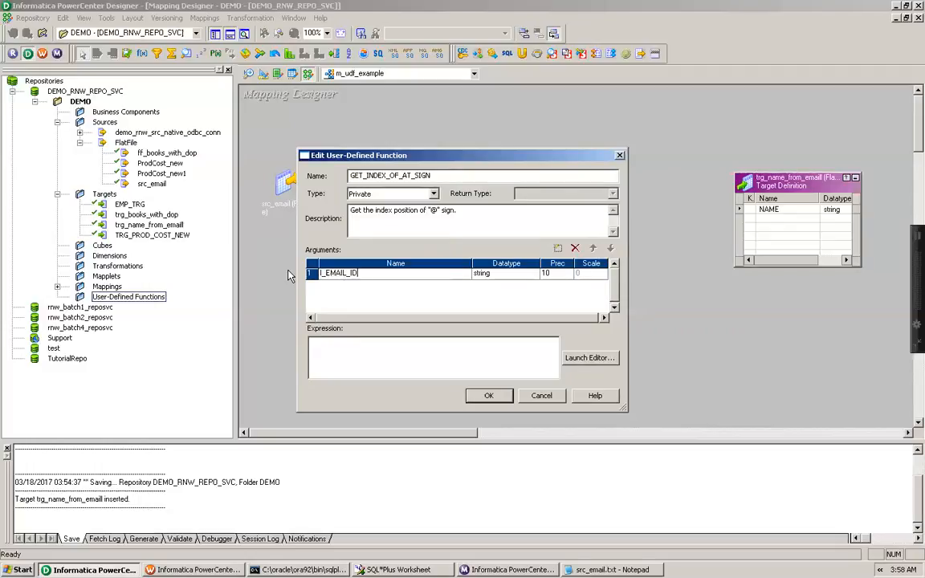
{"action": "left_click", "coordinate": [555, 275]}
{"action": "key", "text": "BackSpace"}
{"action": "key", "text": "BackSpace"}
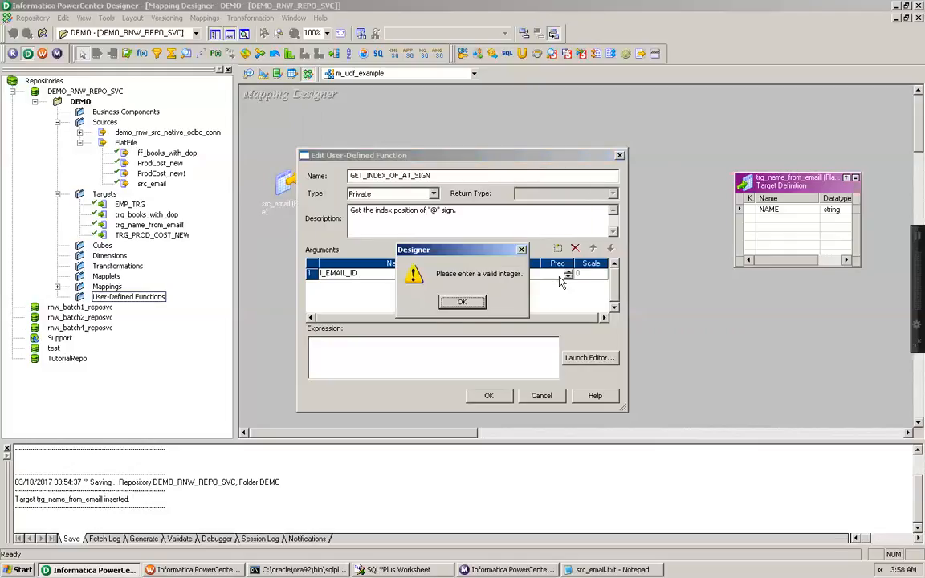
{"action": "left_click", "coordinate": [465, 303]}
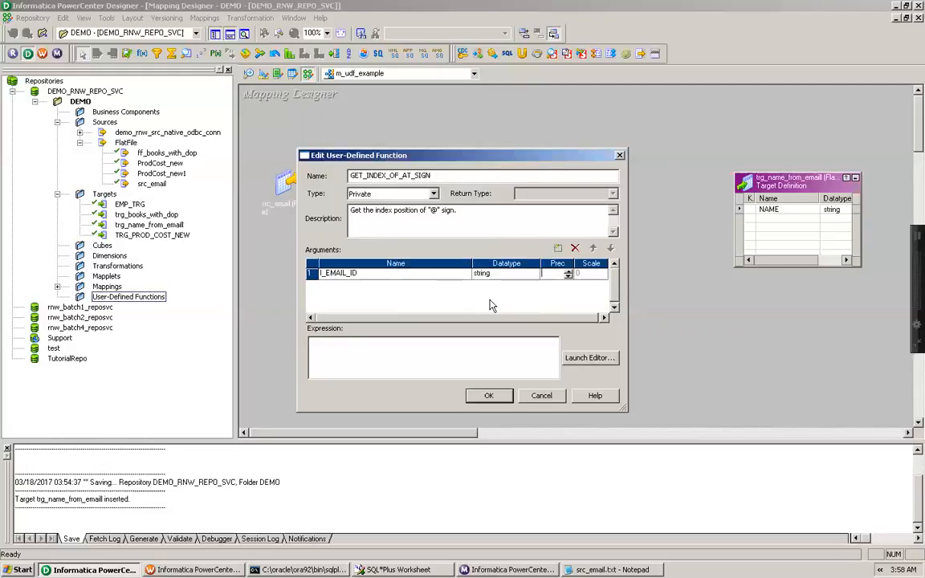
{"action": "type", "text": "20"}
Open the expression editor for the function and insert the INSTR function into the formula
{"action": "left_click", "coordinate": [594, 362]}
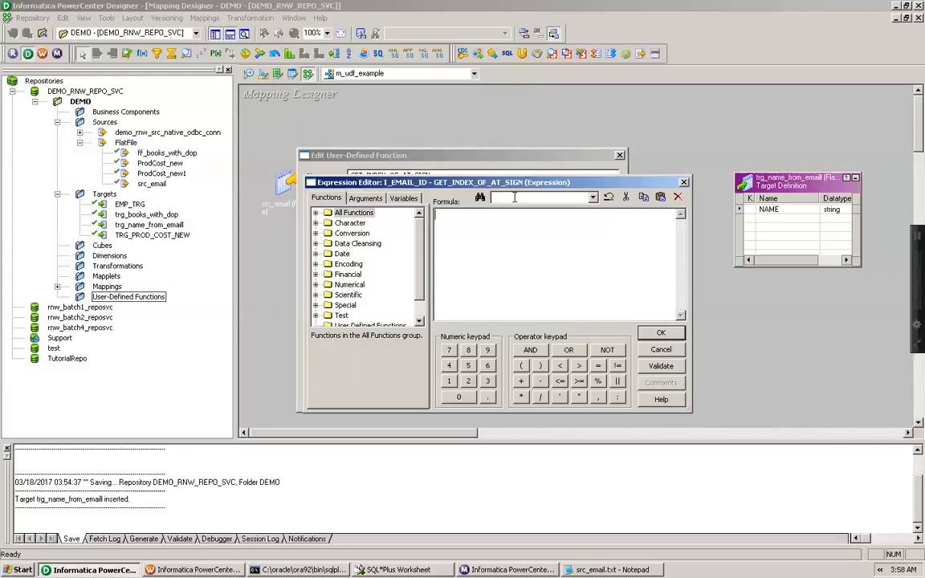
{"action": "left_click", "coordinate": [316, 213]}
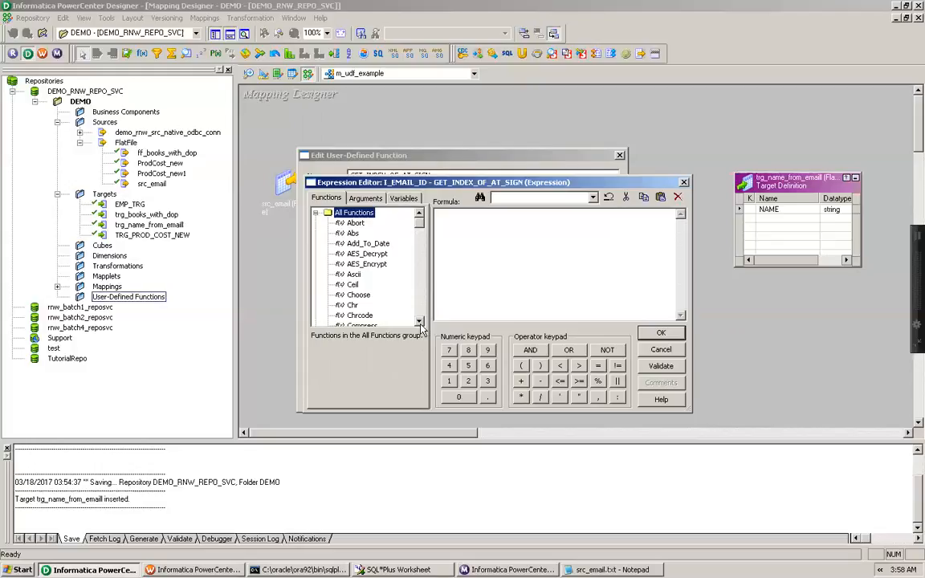
{"action": "scroll", "coordinate": [419, 322], "scroll_direction": "down", "scroll_amount": 10}
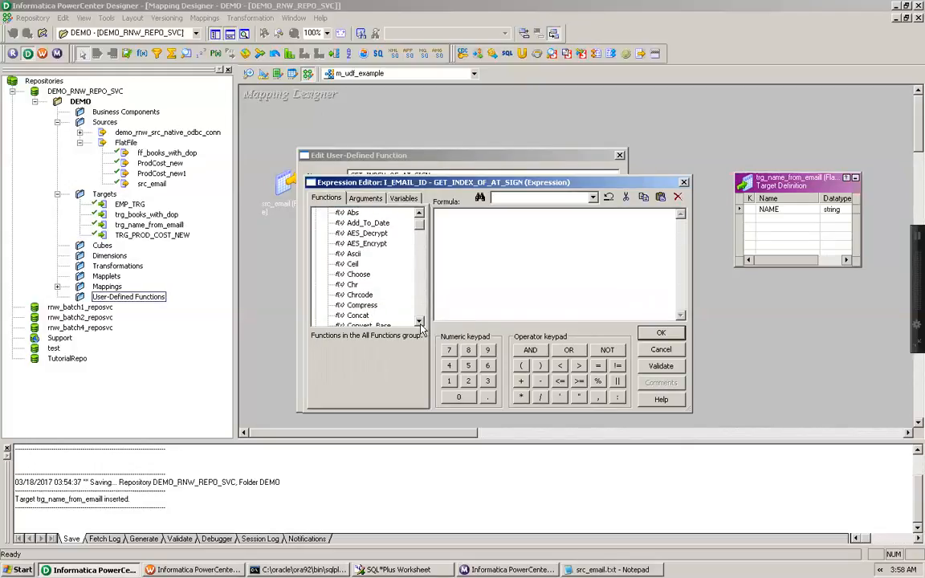
{"action": "scroll", "coordinate": [419, 322], "scroll_direction": "down", "scroll_amount": 9}
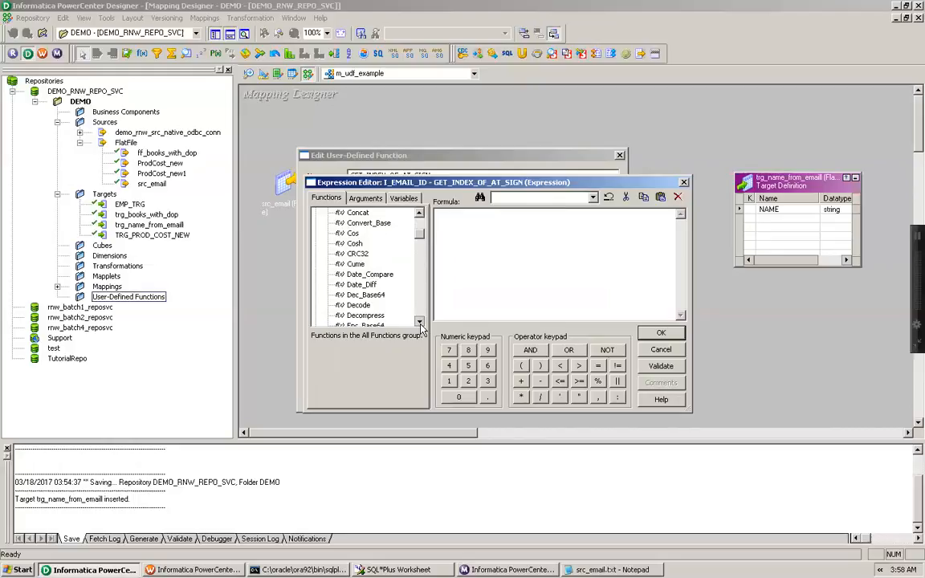
{"action": "scroll", "coordinate": [419, 322], "scroll_direction": "down", "scroll_amount": 6}
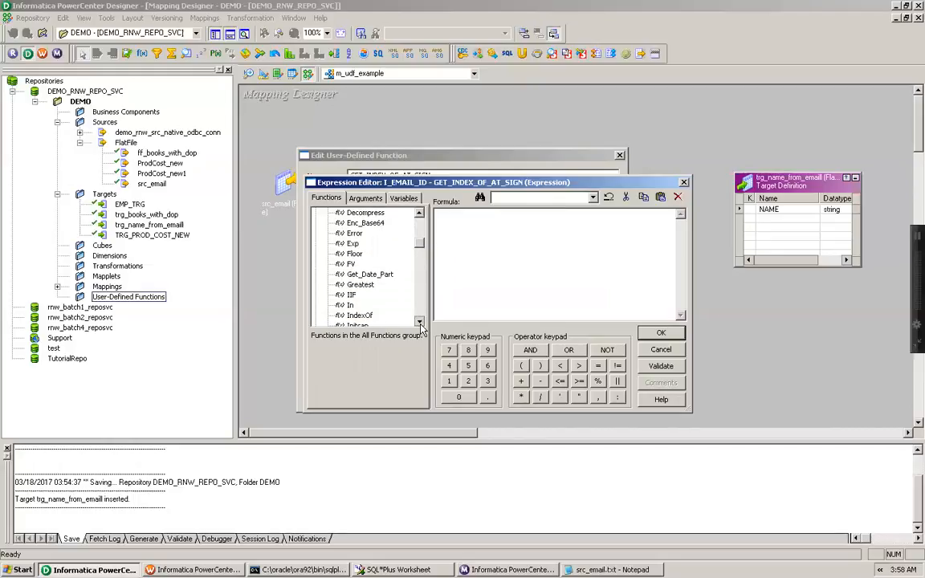
{"action": "left_click", "coordinate": [354, 305]}
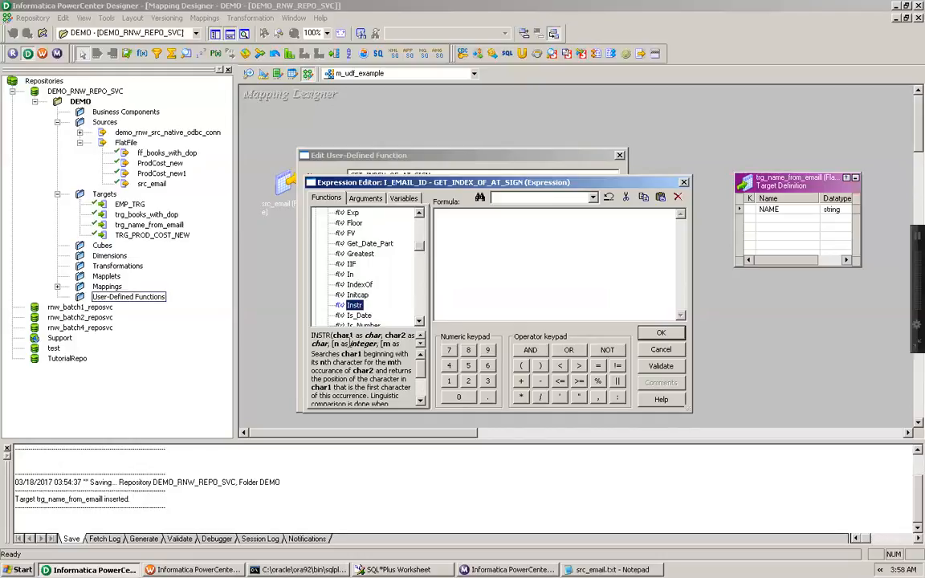
{"action": "double_click", "coordinate": [355, 308]}
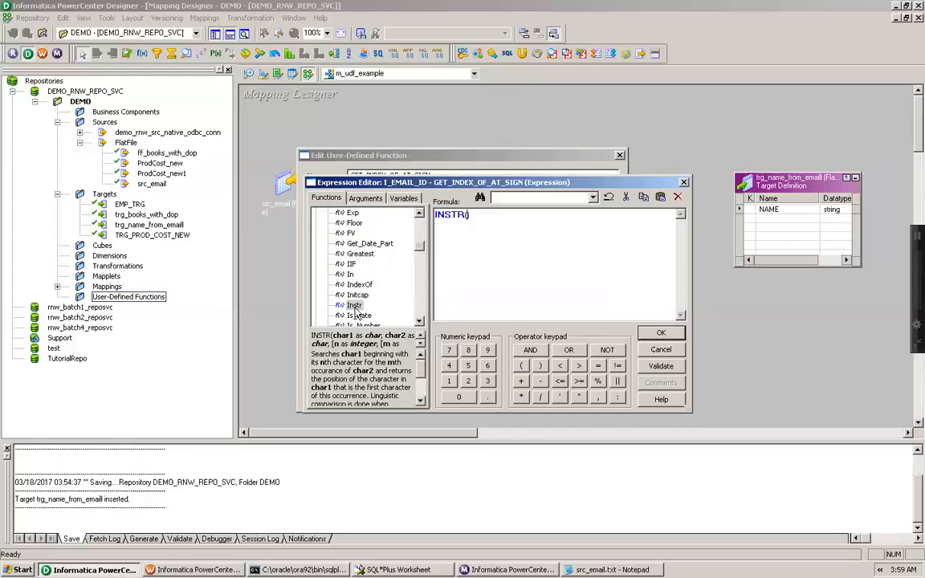
Complete the formula as INSTR(I_EMAIL_ID, '@', 1), validate it, and save the user-defined function
{"action": "left_click", "coordinate": [365, 198]}
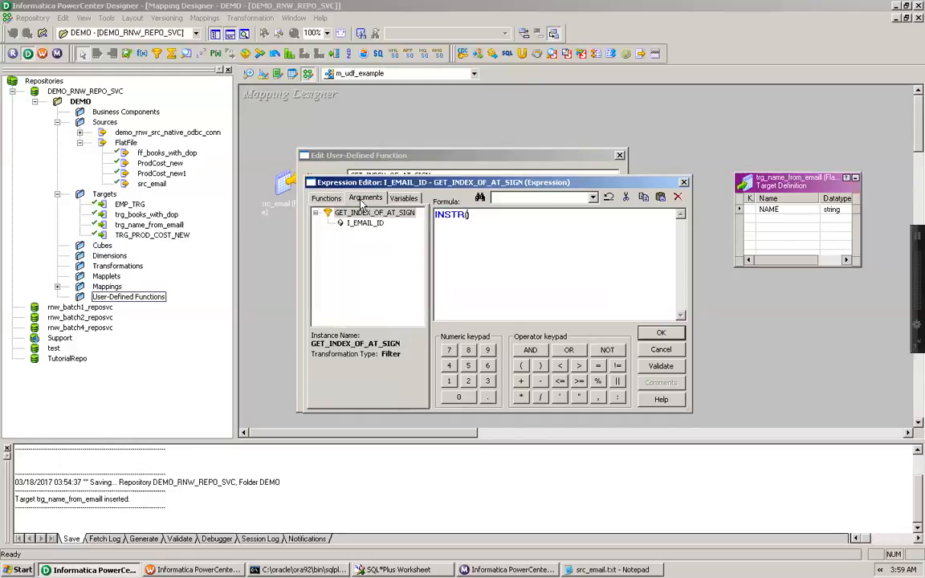
{"action": "double_click", "coordinate": [363, 225]}
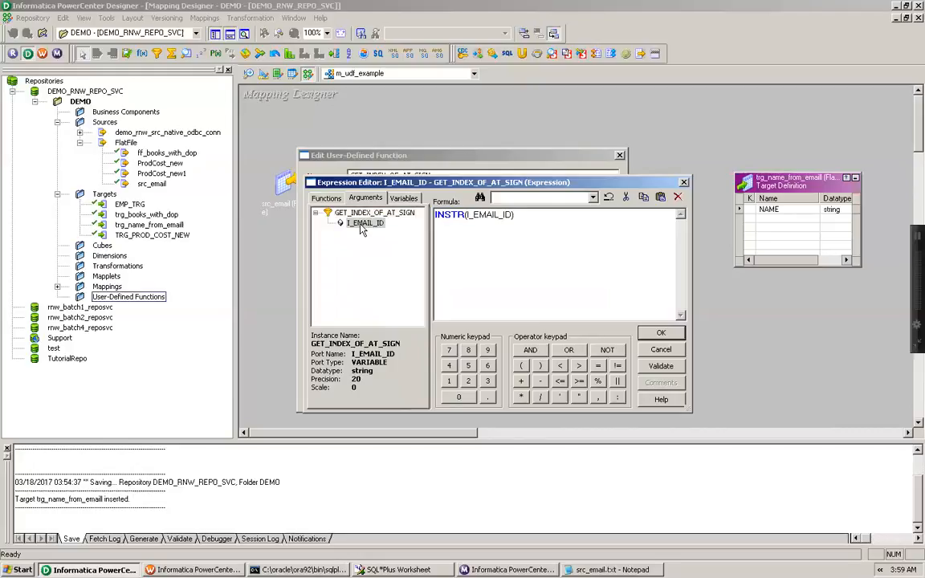
{"action": "type", "text": ", '@'), 1"}
{"action": "left_click", "coordinate": [661, 367]}
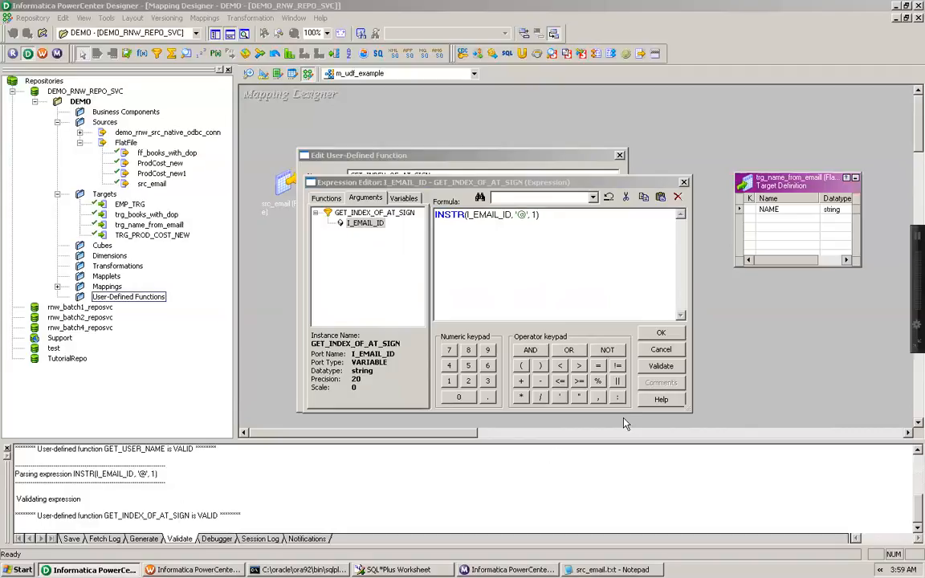
{"action": "left_click", "coordinate": [657, 334]}
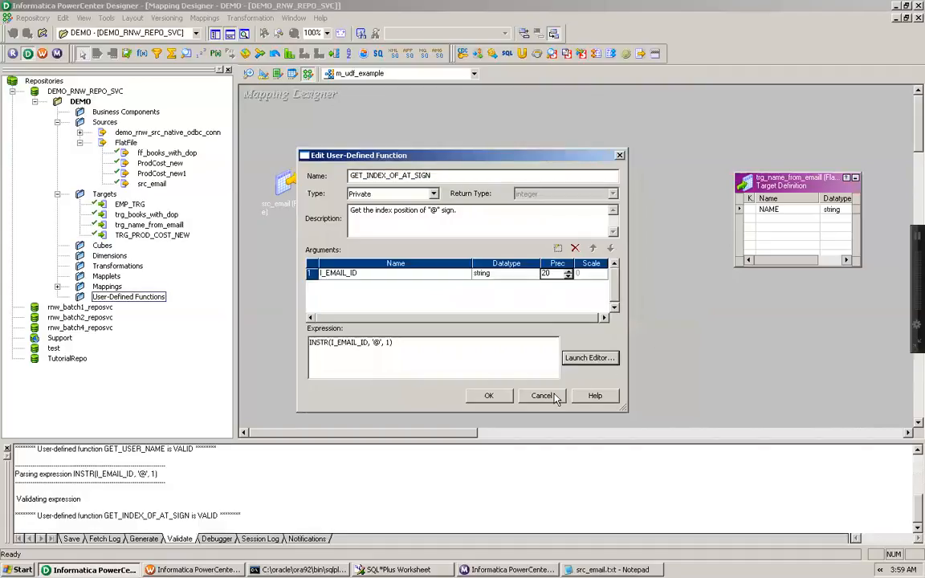
{"action": "left_click", "coordinate": [489, 396]}
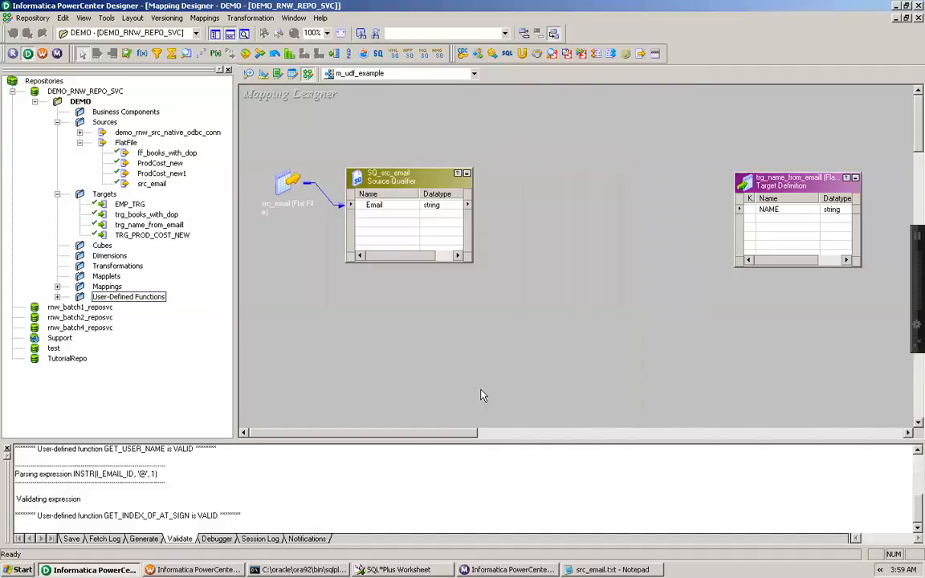
Create an Expression transformation named exp_get_name_from_email in the mapping
{"action": "left_click", "coordinate": [57, 297]}
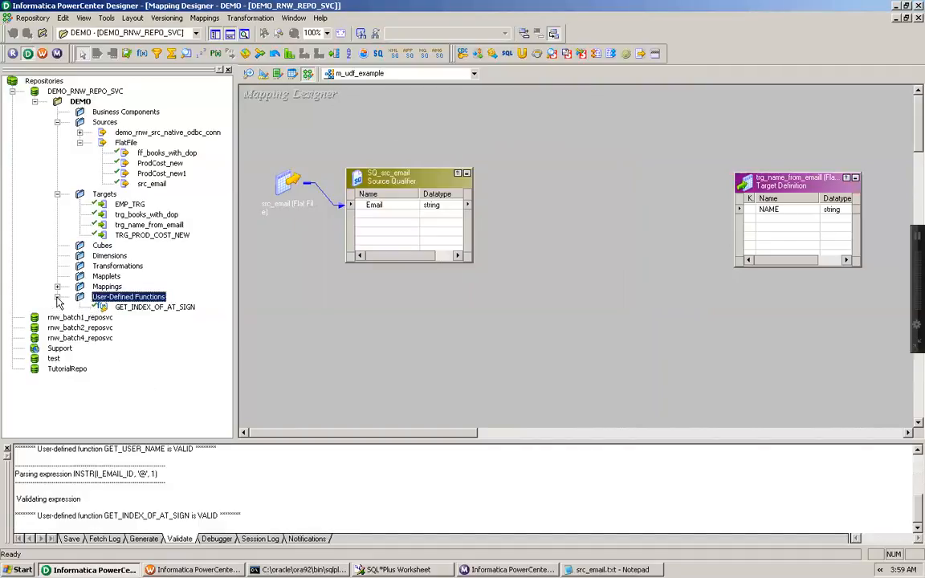
{"action": "left_click", "coordinate": [148, 308]}
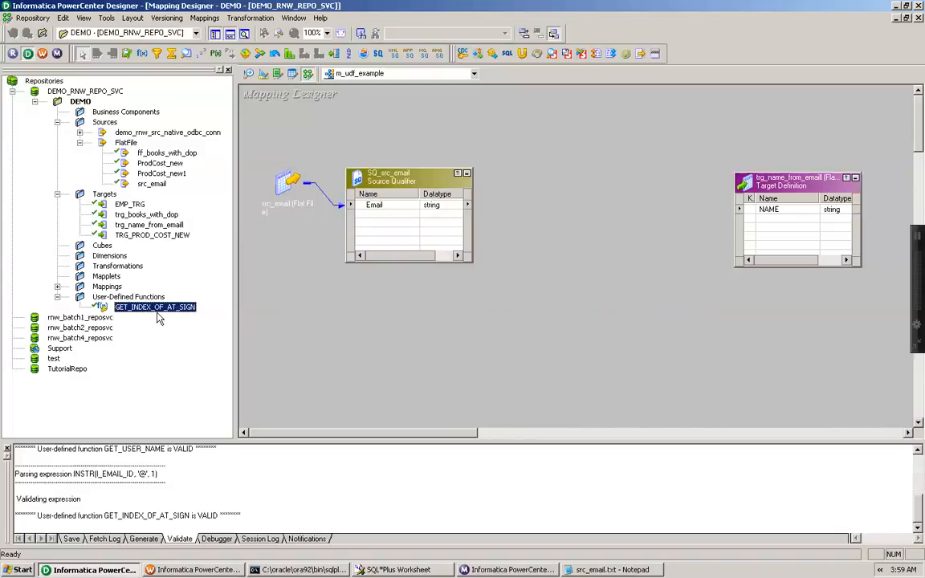
{"action": "left_click", "coordinate": [240, 18]}
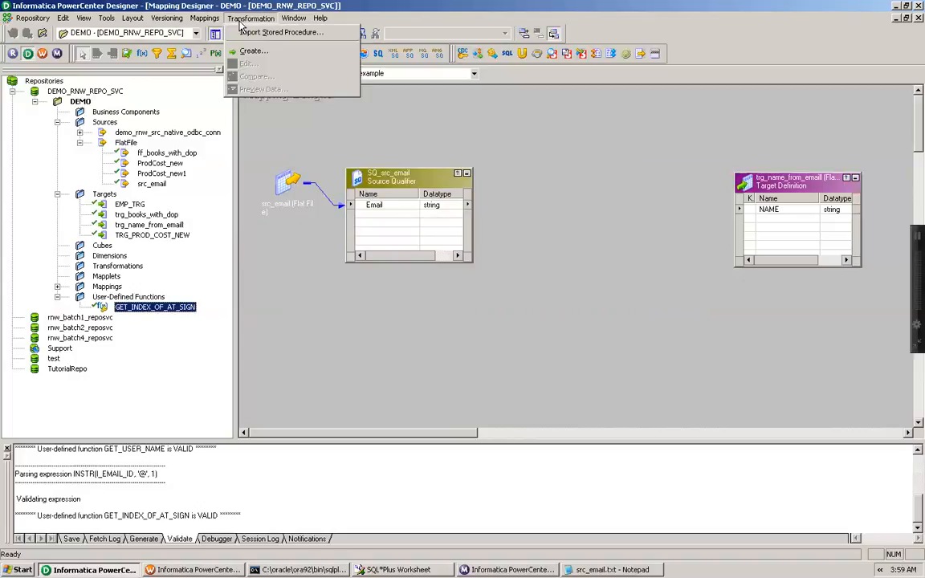
{"action": "left_click", "coordinate": [241, 52]}
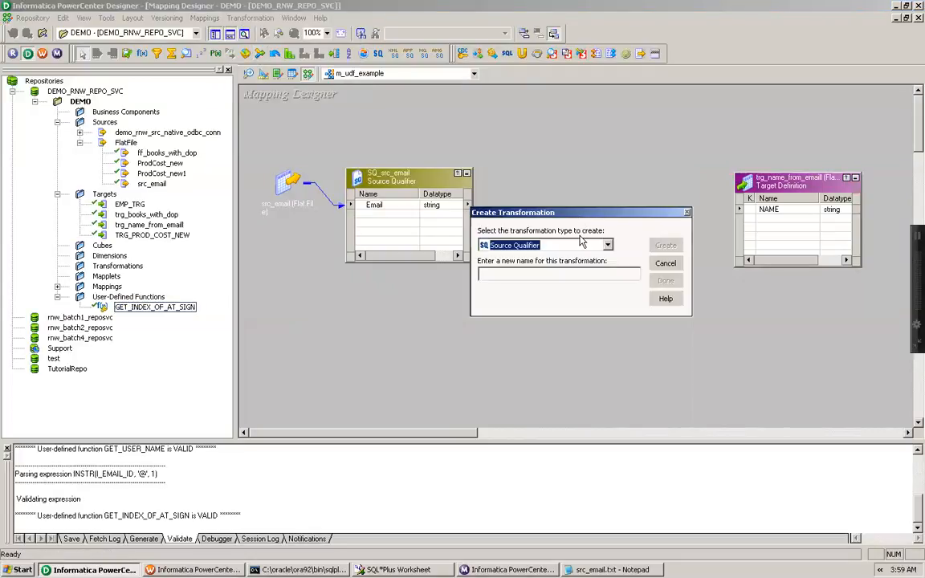
{"action": "key", "text": "e"}
{"action": "key", "text": "x"}
{"action": "key", "text": "e"}
{"action": "left_click", "coordinate": [567, 275]}
{"action": "type", "text": "exp_"}
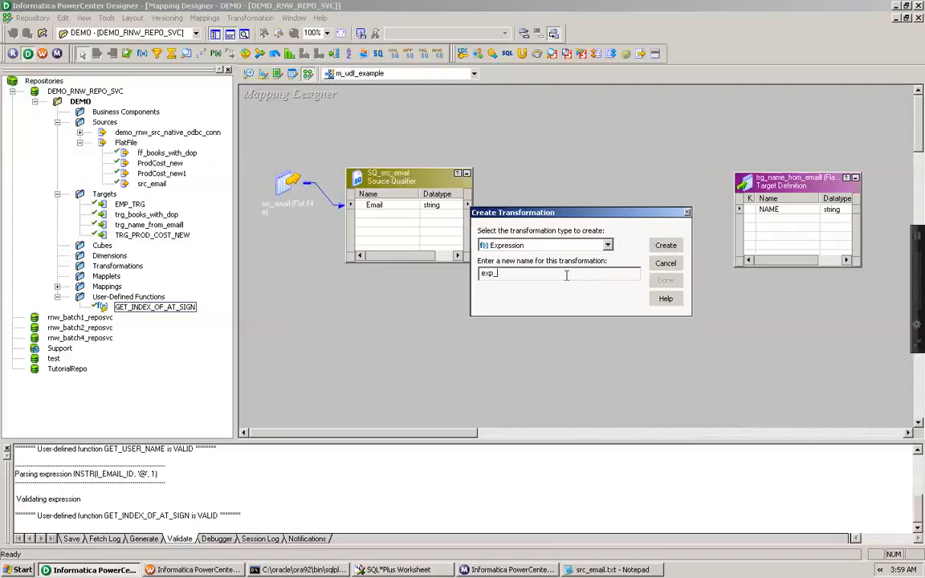
{"action": "type", "text": "get_name_from_email"}
{"action": "key", "text": "Return"}
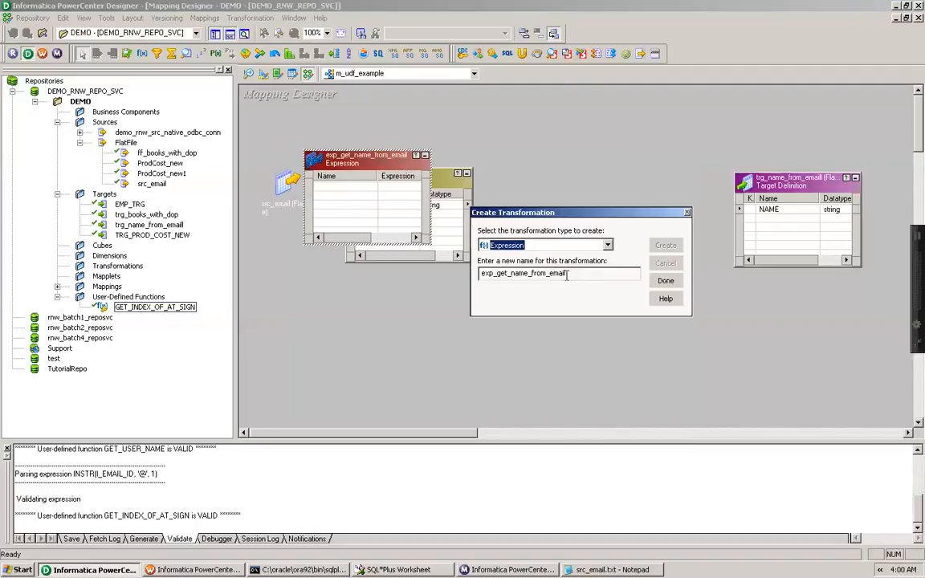
{"action": "left_click", "coordinate": [667, 281]}
Move the expression transformation right and link the Email port from the source qualifier into it
{"action": "left_click_drag", "start_coordinate": [371, 162], "coordinate": [591, 165]}
{"action": "left_click_drag", "start_coordinate": [376, 205], "coordinate": [538, 193]}
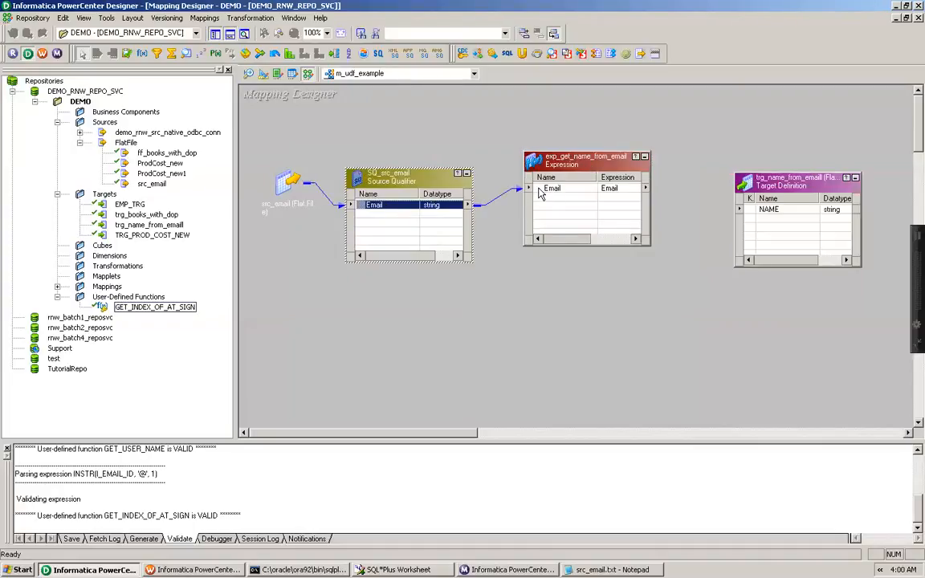
Add a new port named O_NAME to the expression transformation's ports
{"action": "double_click", "coordinate": [596, 166]}
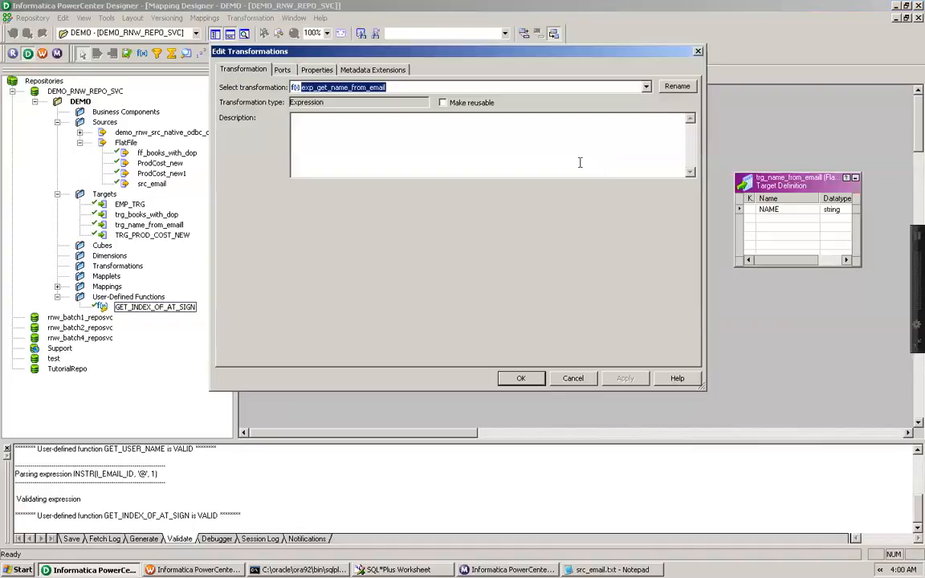
{"action": "left_click", "coordinate": [279, 70]}
{"action": "left_click", "coordinate": [228, 129]}
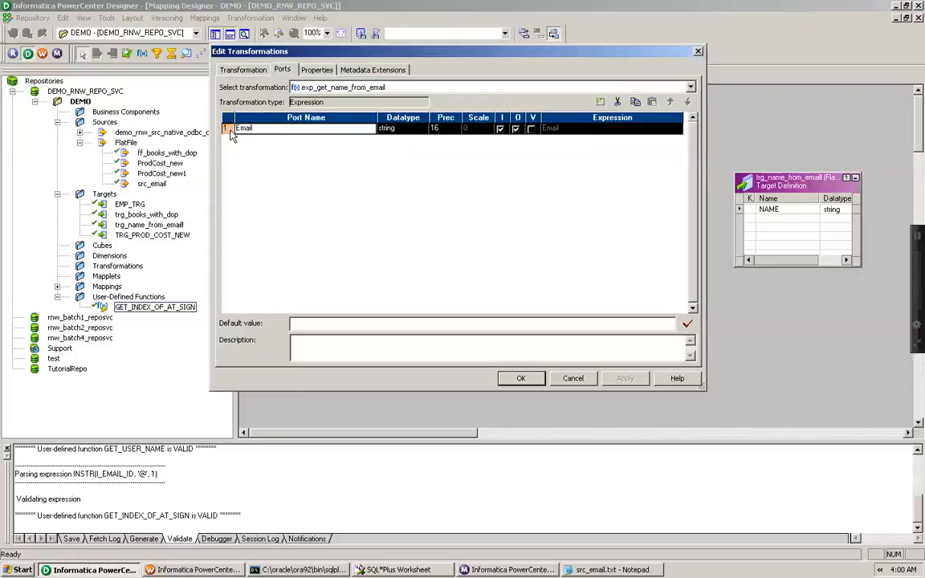
{"action": "left_click", "coordinate": [599, 103]}
{"action": "left_click", "coordinate": [274, 141]}
{"action": "left_click_drag", "start_coordinate": [274, 141], "coordinate": [223, 145]}
{"action": "type", "text": "O_NAME"}
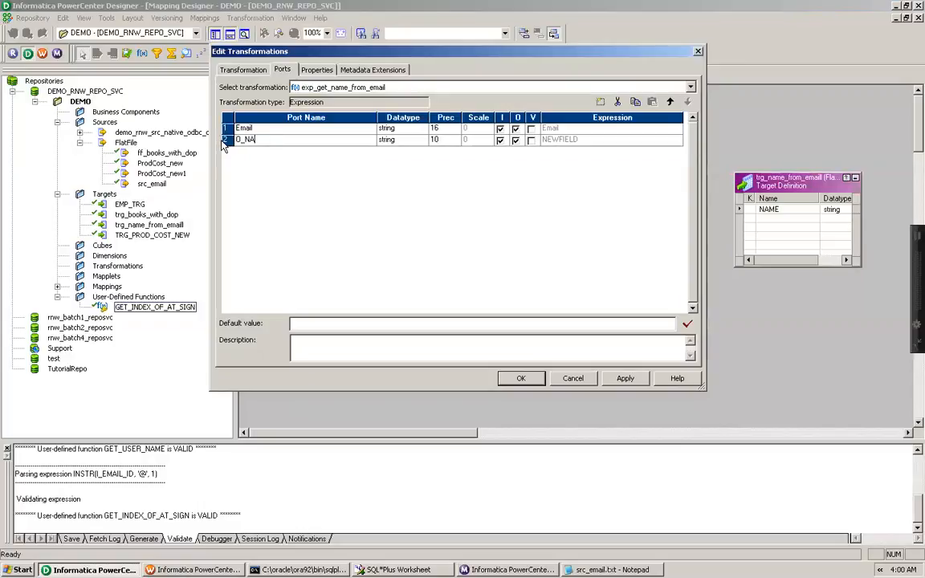
Set O_NAME's precision to 16 and make it an output-only port
{"action": "left_click", "coordinate": [440, 140]}
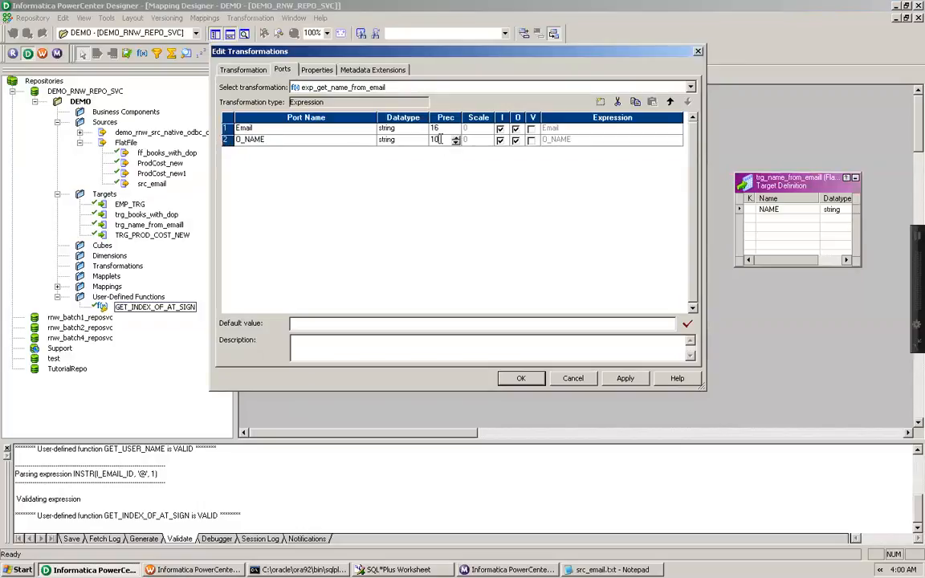
{"action": "key", "text": "BackSpace"}
{"action": "type", "text": "6"}
{"action": "left_click", "coordinate": [405, 140]}
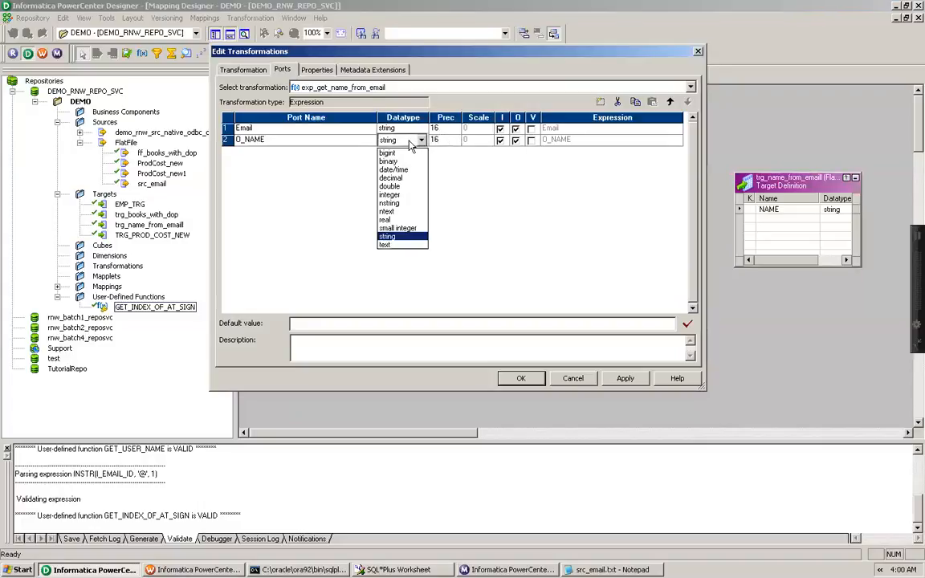
{"action": "left_click", "coordinate": [499, 140]}
{"action": "left_click", "coordinate": [500, 140]}
Browse the User Defined Functions group in O_NAME's expression editor, then close the editor and the transformation dialog
{"action": "left_click", "coordinate": [578, 139]}
{"action": "left_click", "coordinate": [678, 140]}
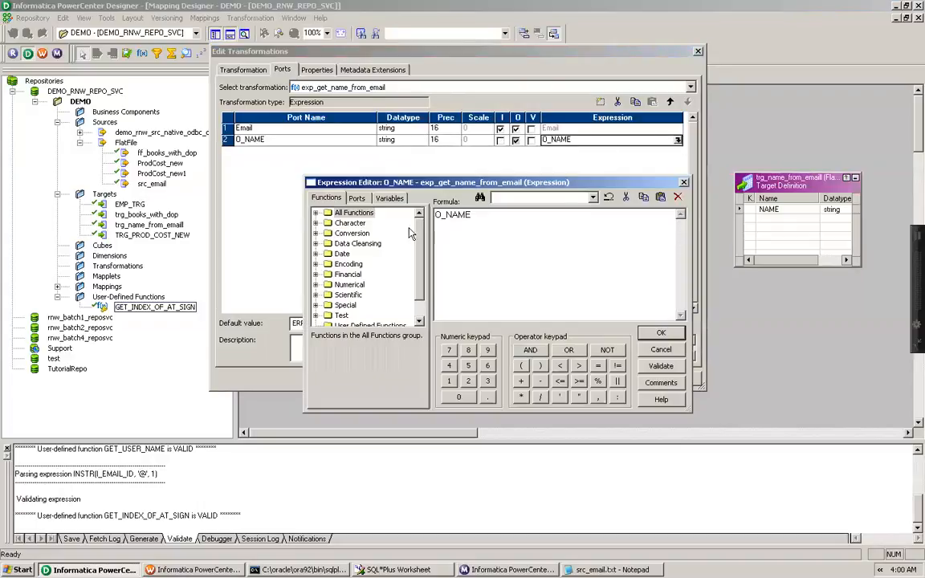
{"action": "scroll", "coordinate": [375, 260], "scroll_direction": "down", "scroll_amount": 1}
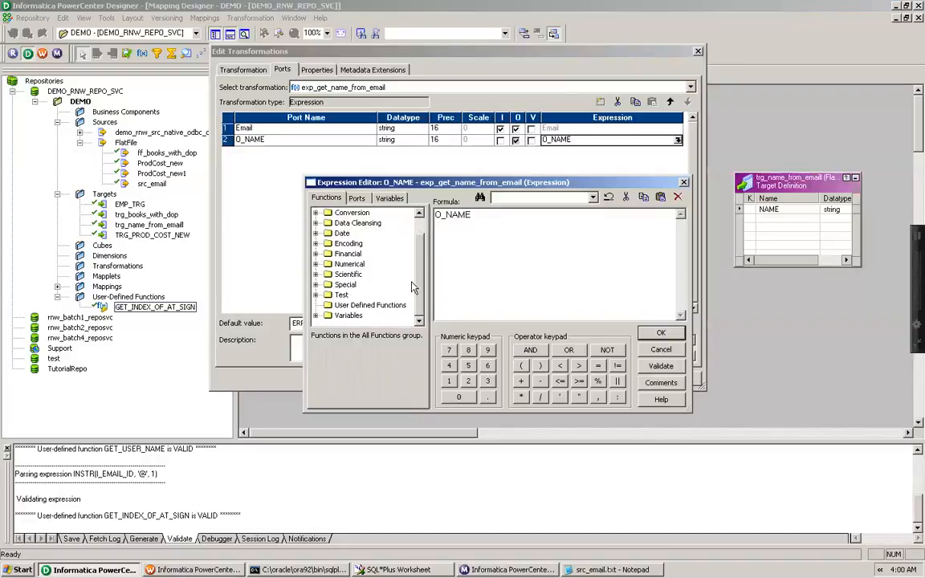
{"action": "left_click", "coordinate": [331, 306]}
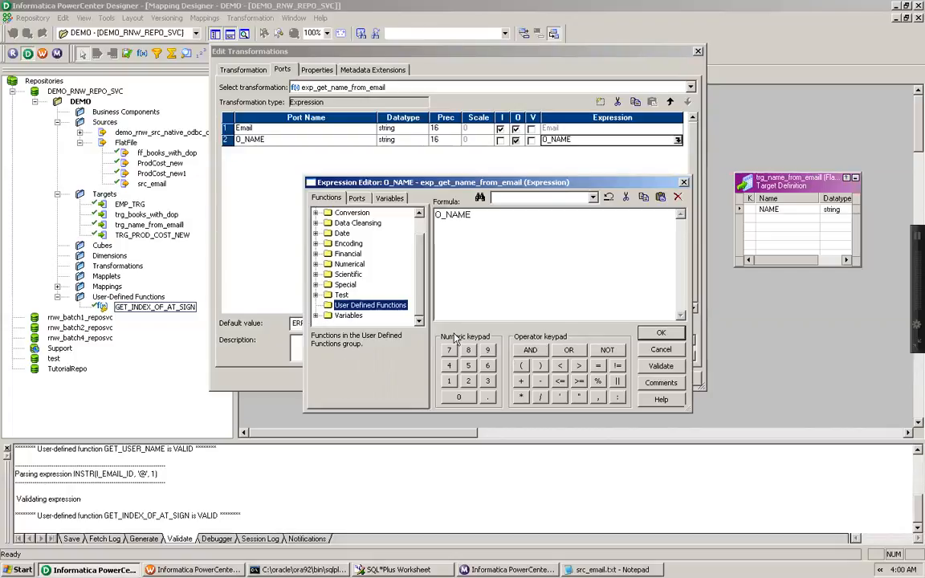
{"action": "left_click", "coordinate": [657, 334]}
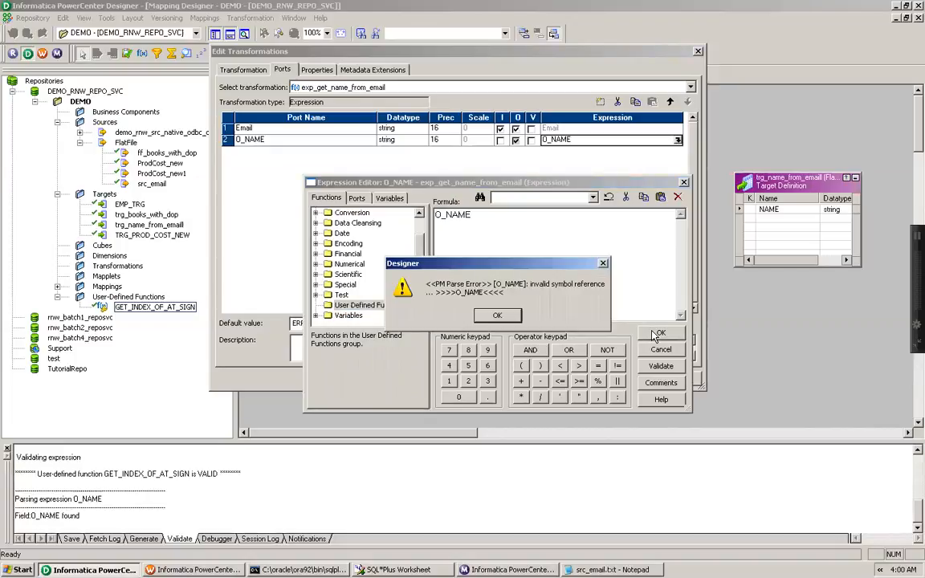
{"action": "left_click", "coordinate": [509, 317]}
{"action": "key", "text": "Return"}
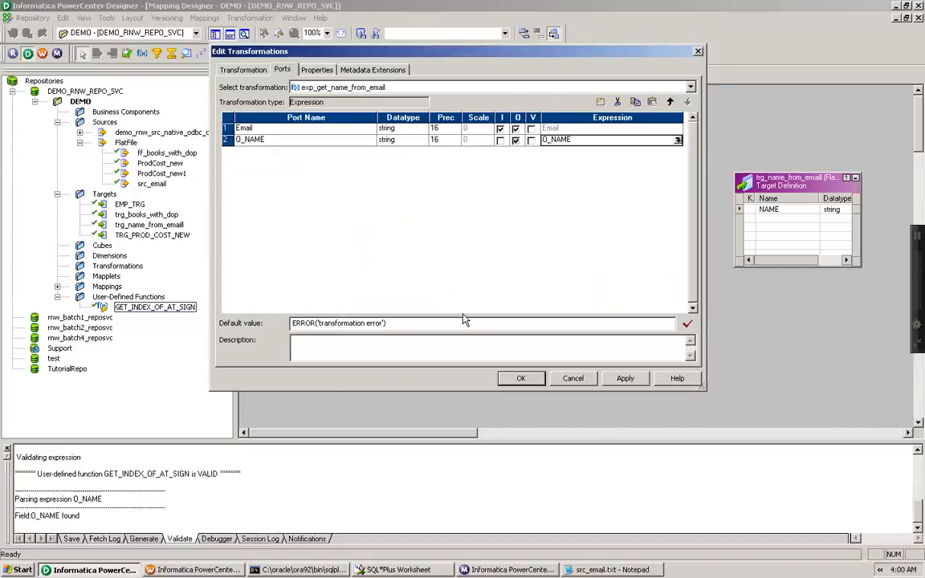
{"action": "left_click", "coordinate": [521, 378]}
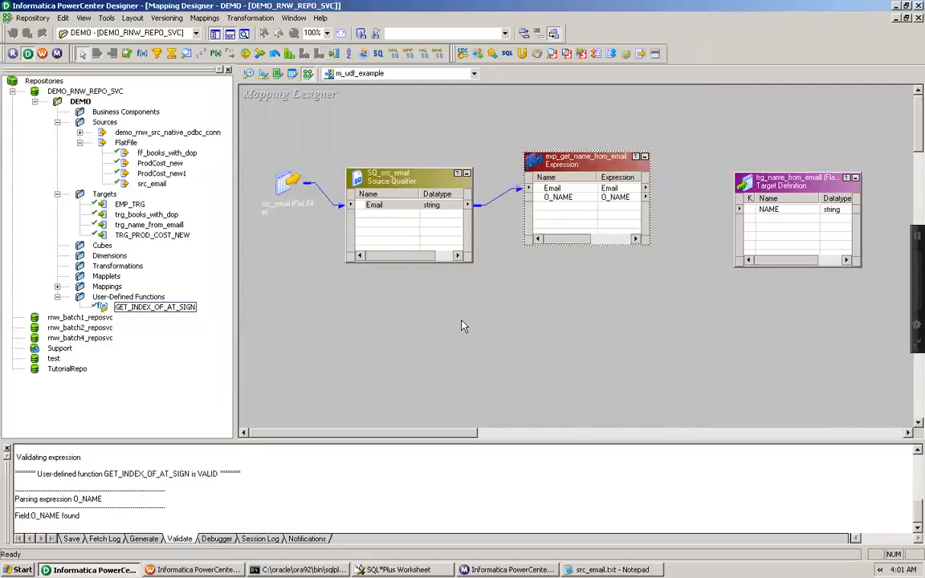
Create a new user-defined function named GET_NAME_FROM_EMAIL
{"action": "left_click", "coordinate": [150, 297]}
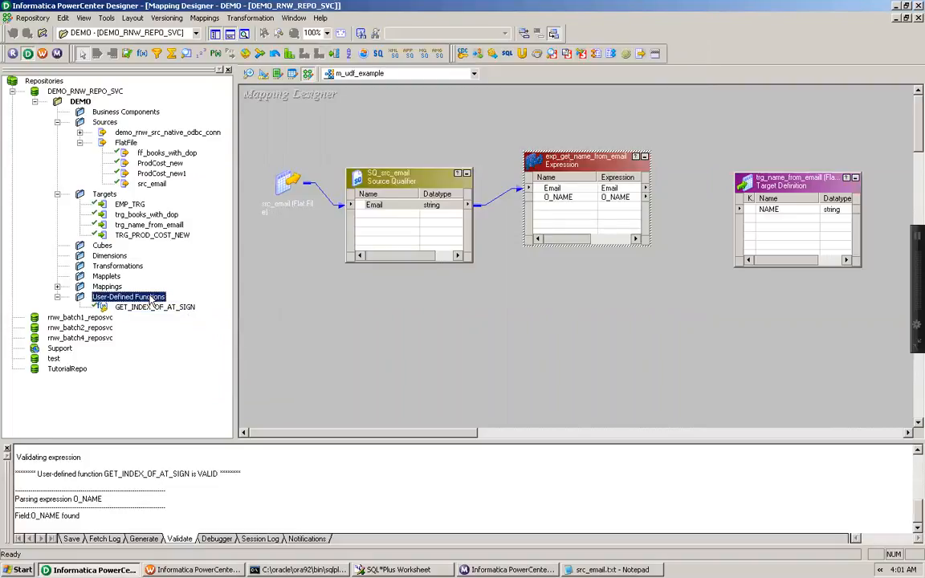
{"action": "right_click", "coordinate": [151, 299]}
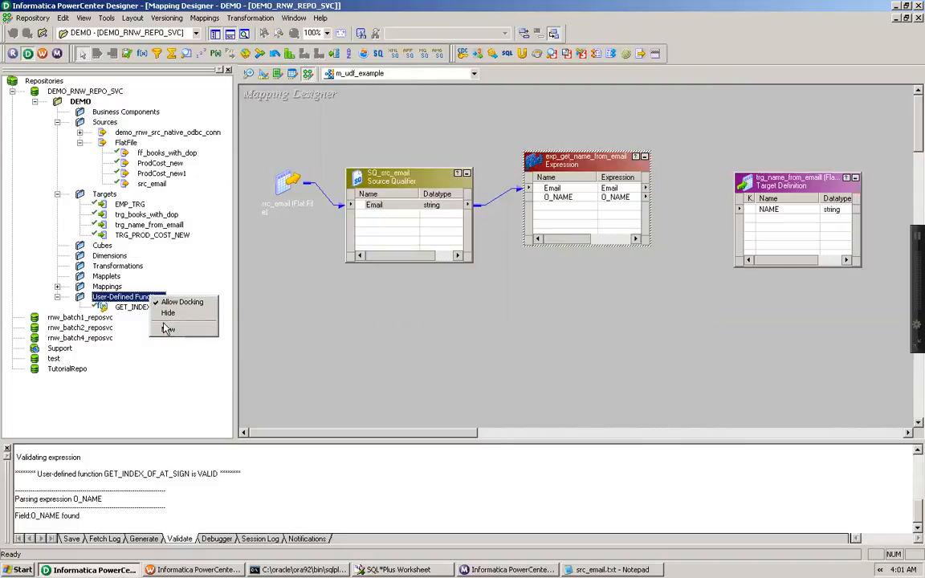
{"action": "left_click", "coordinate": [164, 305]}
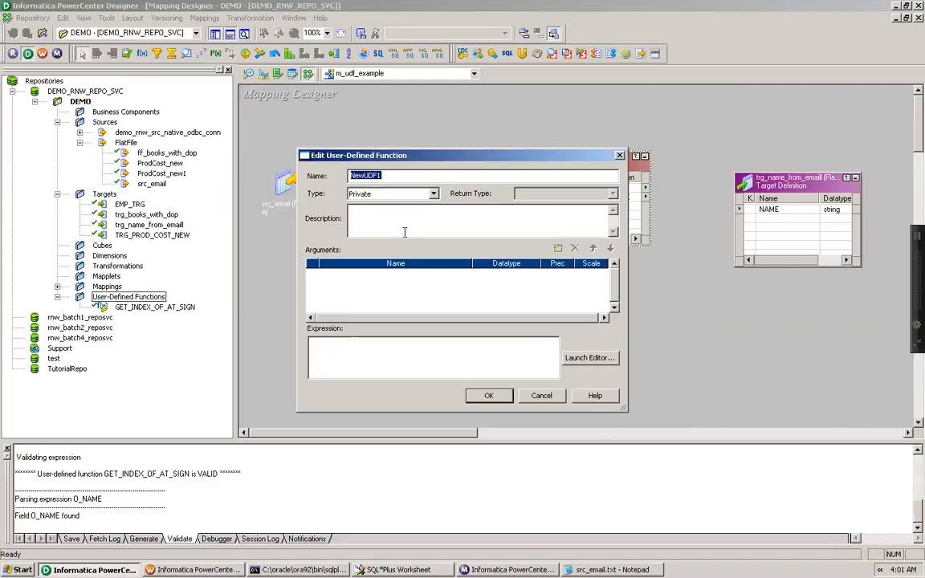
{"action": "type", "text": "GET_NAME_FROM_E"}
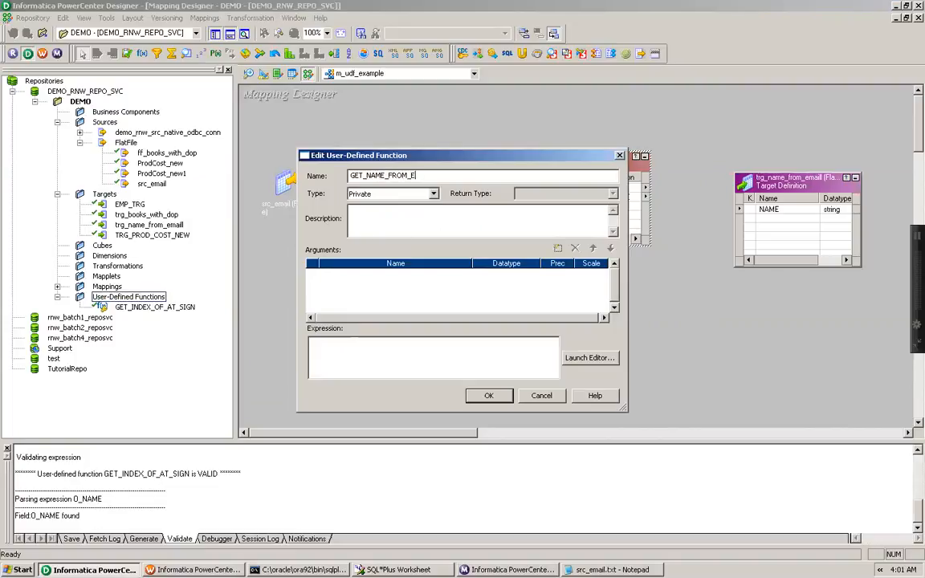
{"action": "type", "text": "MAIL"}
Make the function Public and describe it as 'Get user name from email address.'
{"action": "left_click", "coordinate": [393, 194]}
{"action": "left_click", "coordinate": [383, 205]}
{"action": "left_click", "coordinate": [372, 216]}
{"action": "type", "text": "Get user name from email address."}
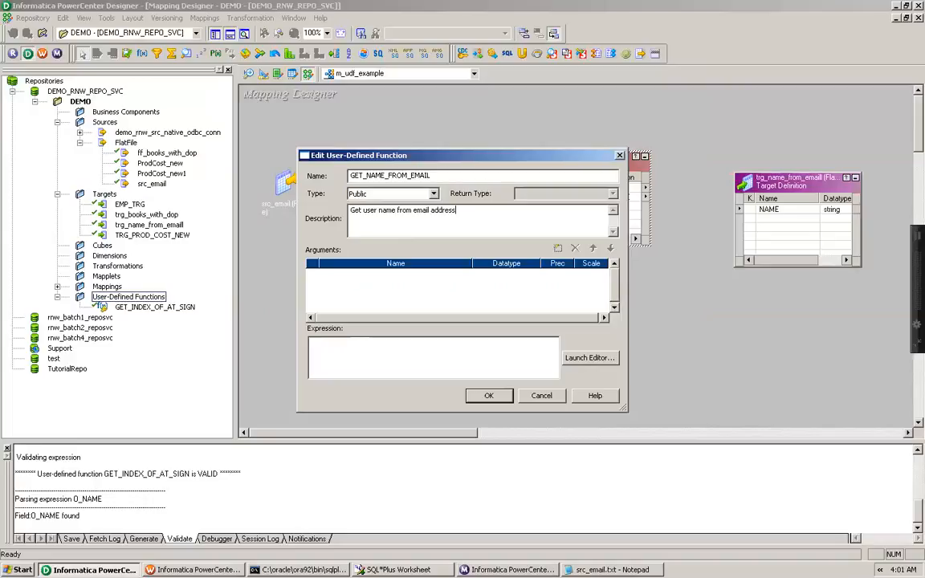
Add a string argument INPUT_STRING with precision 20 to the function
{"action": "left_click", "coordinate": [557, 248]}
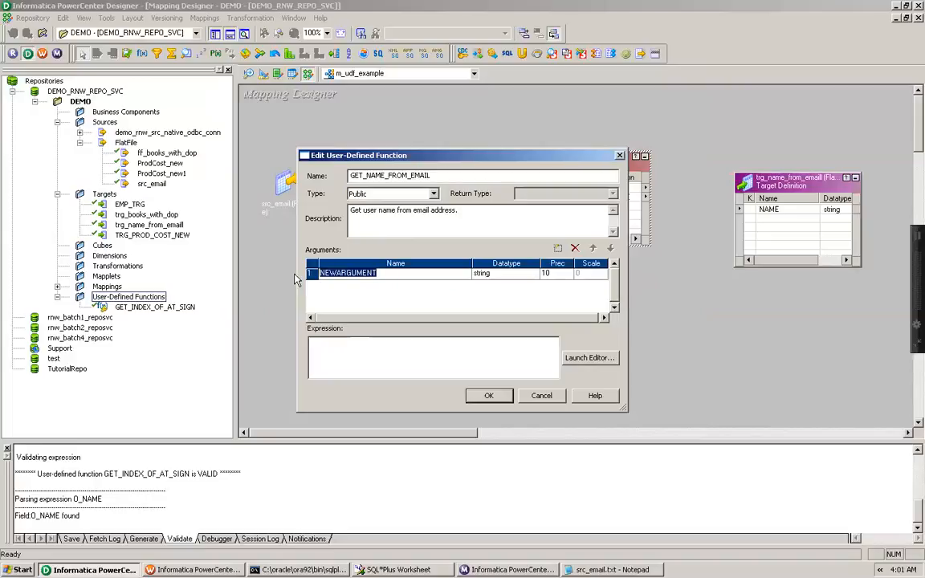
{"action": "type", "text": "INPUT_STRING"}
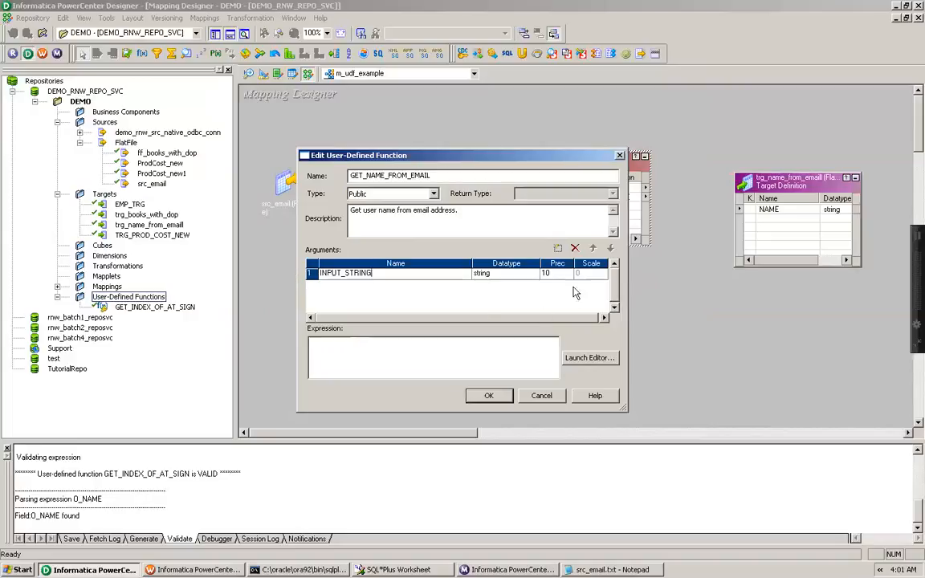
{"action": "left_click", "coordinate": [508, 276]}
{"action": "left_click", "coordinate": [461, 302]}
{"action": "type", "text": "20"}
Start a SUBSTR formula in the function's expression editor, then cancel the editor and the function dialog
{"action": "left_click", "coordinate": [603, 363]}
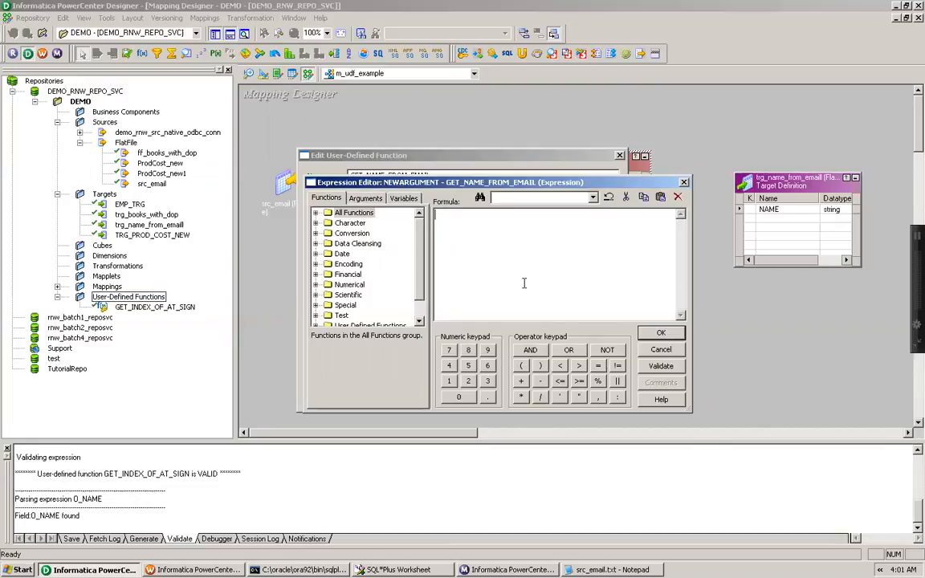
{"action": "left_click", "coordinate": [316, 212]}
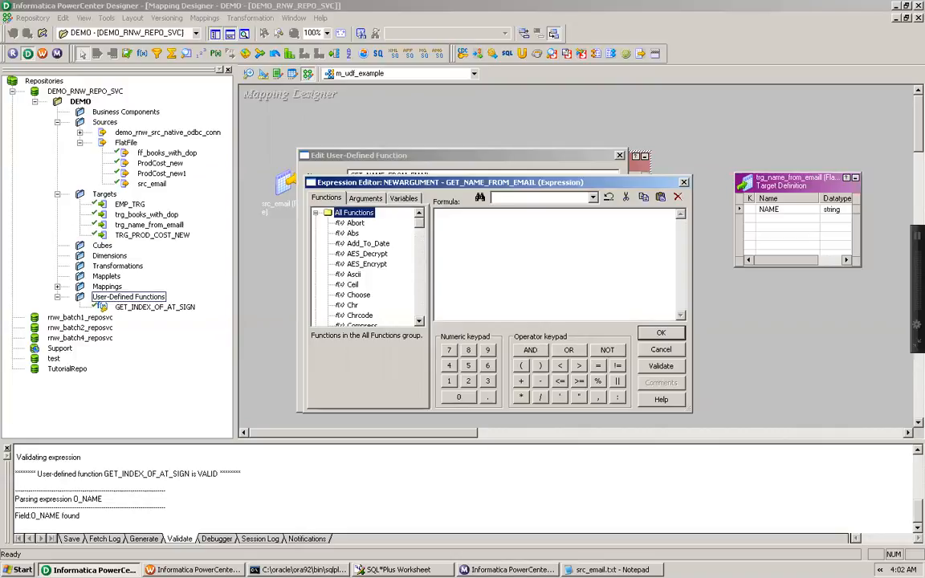
{"action": "left_click", "coordinate": [419, 321]}
{"action": "left_click_drag", "start_coordinate": [420, 321], "coordinate": [419, 321]}
{"action": "left_click", "coordinate": [355, 305]}
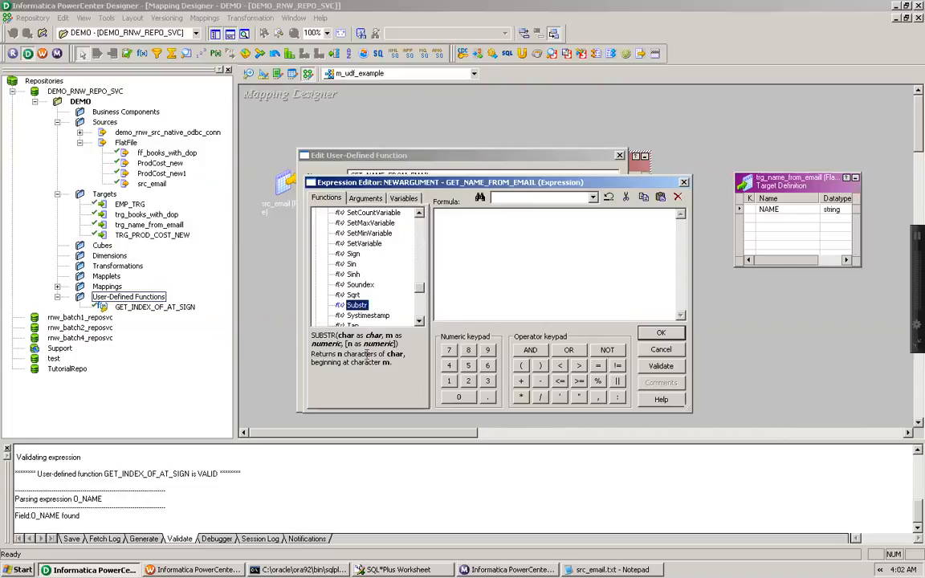
{"action": "double_click", "coordinate": [358, 306]}
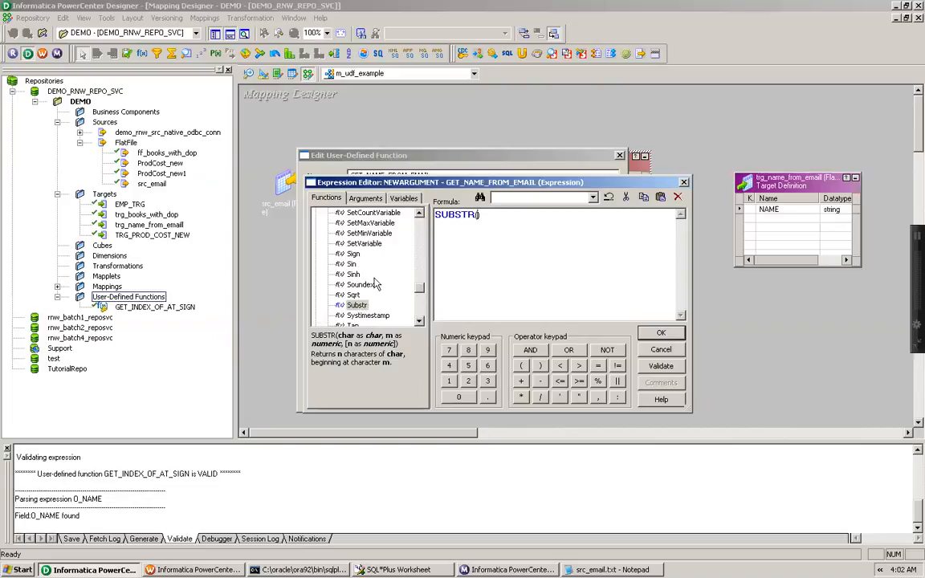
{"action": "left_click", "coordinate": [366, 197]}
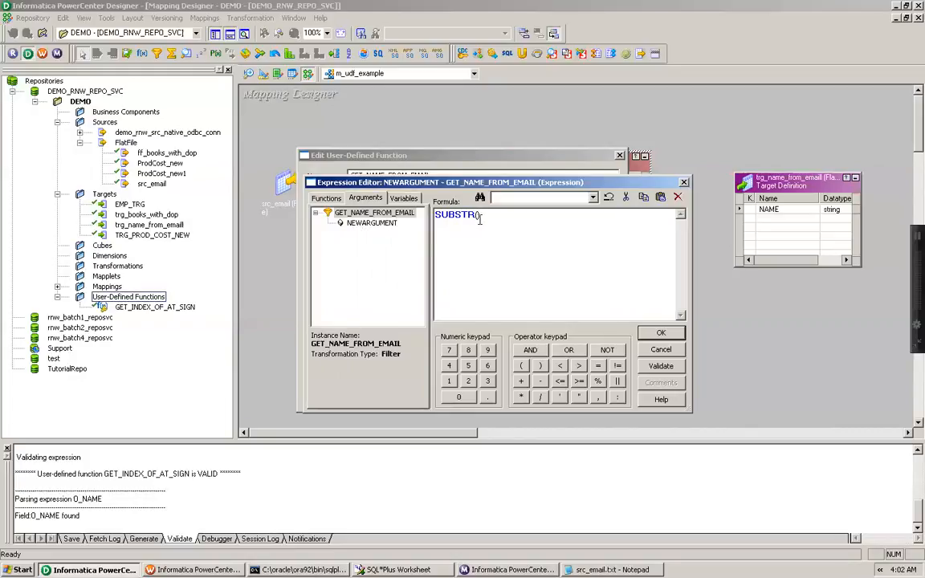
{"action": "left_click_drag", "start_coordinate": [483, 216], "coordinate": [434, 215]}
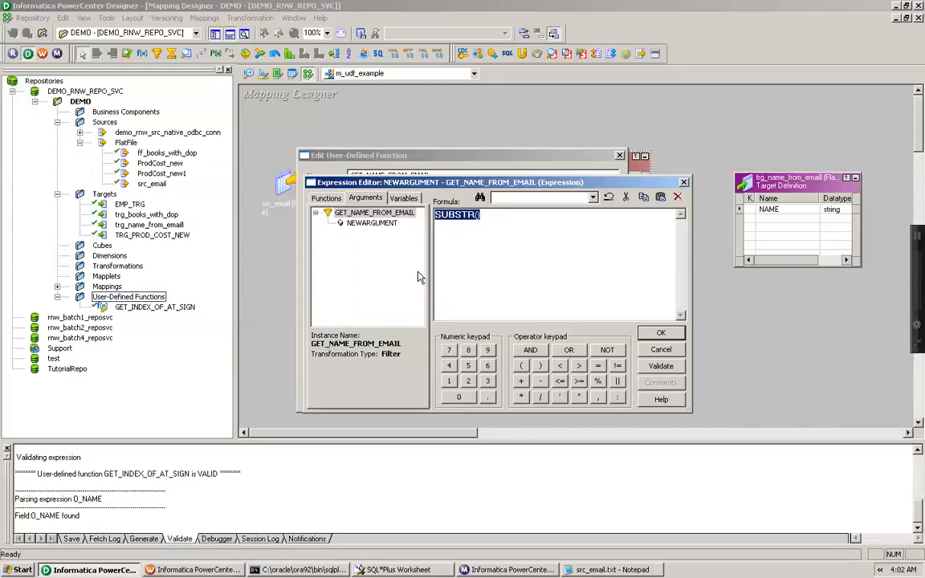
{"action": "key", "text": "super"}
{"action": "left_click", "coordinate": [663, 353]}
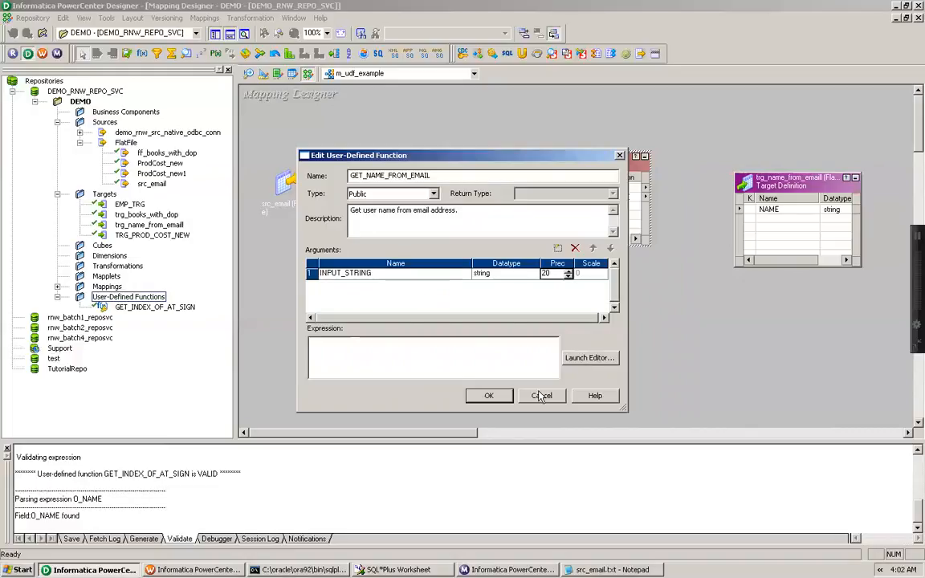
{"action": "left_click", "coordinate": [494, 397]}
{"action": "left_click", "coordinate": [449, 298]}
{"action": "left_click", "coordinate": [540, 397]}
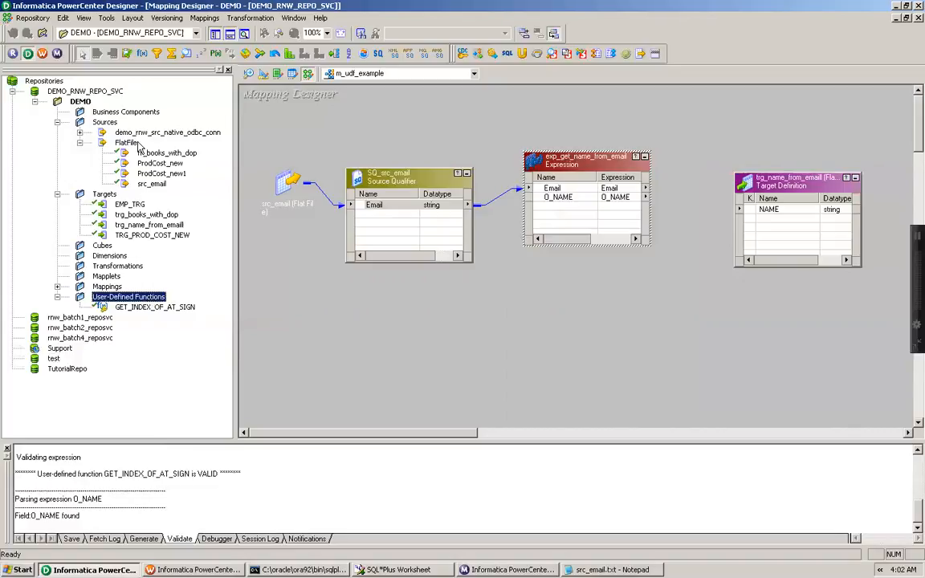
Start another new user-defined function and name it GET_NAME_FROM_EMAIL
{"action": "right_click", "coordinate": [108, 300]}
{"action": "left_click", "coordinate": [127, 329]}
{"action": "type", "text": "GET_INDEX_OF_AT_SIGN"}
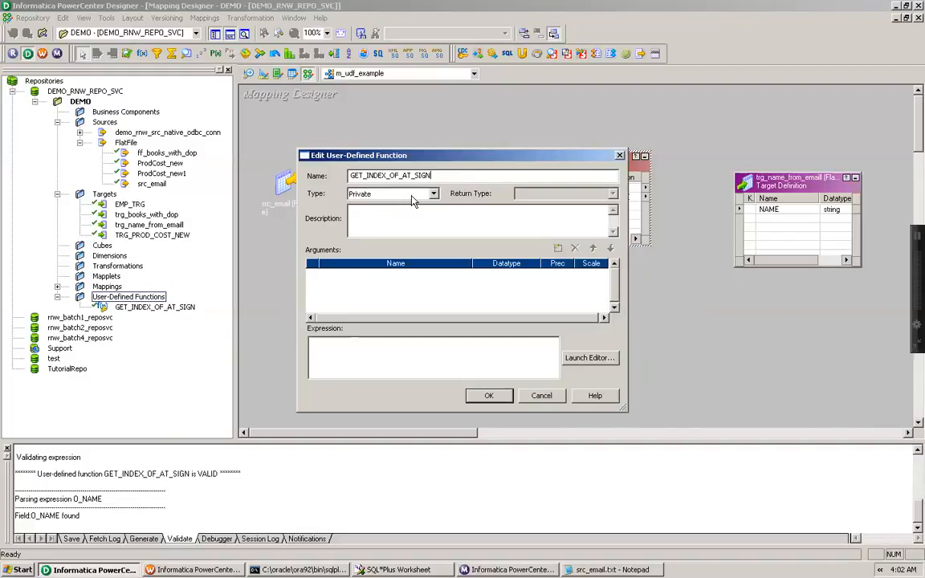
{"action": "left_click_drag", "start_coordinate": [367, 175], "coordinate": [465, 175]}
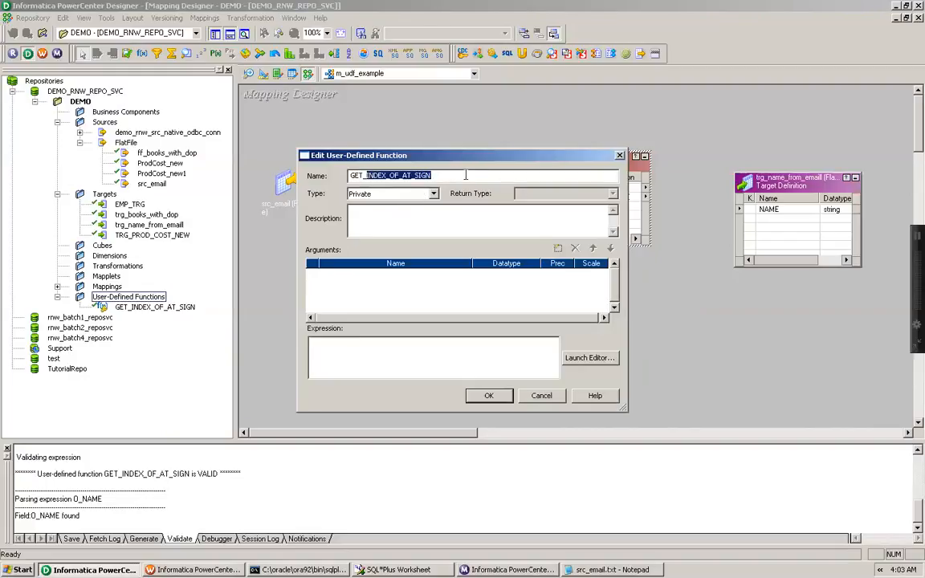
{"action": "type", "text": "NAME"}
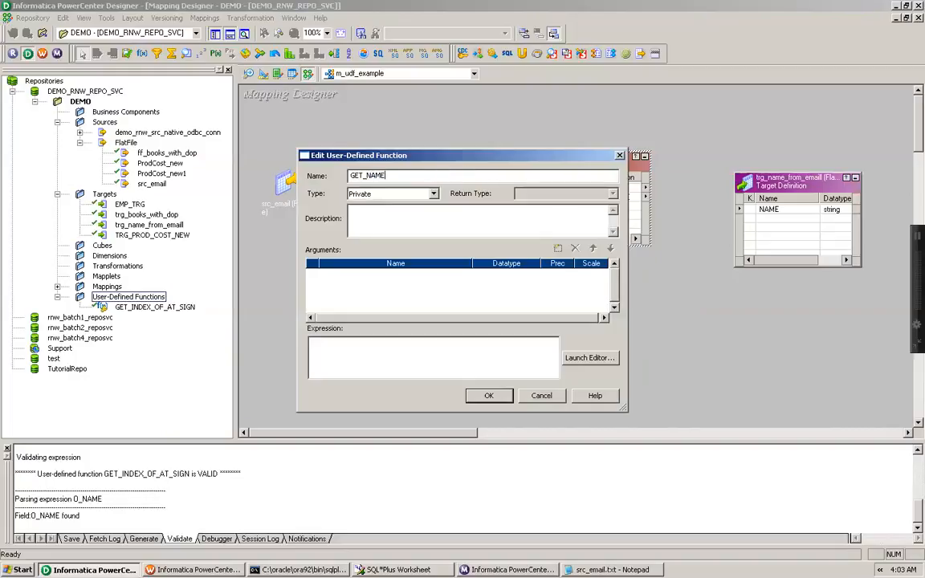
{"action": "type", "text": "_FROM_EMAIL"}
Enter the description 'Get user name from email address.' for the function
{"action": "left_click", "coordinate": [394, 207]}
{"action": "type", "text": "Get user name from em"}
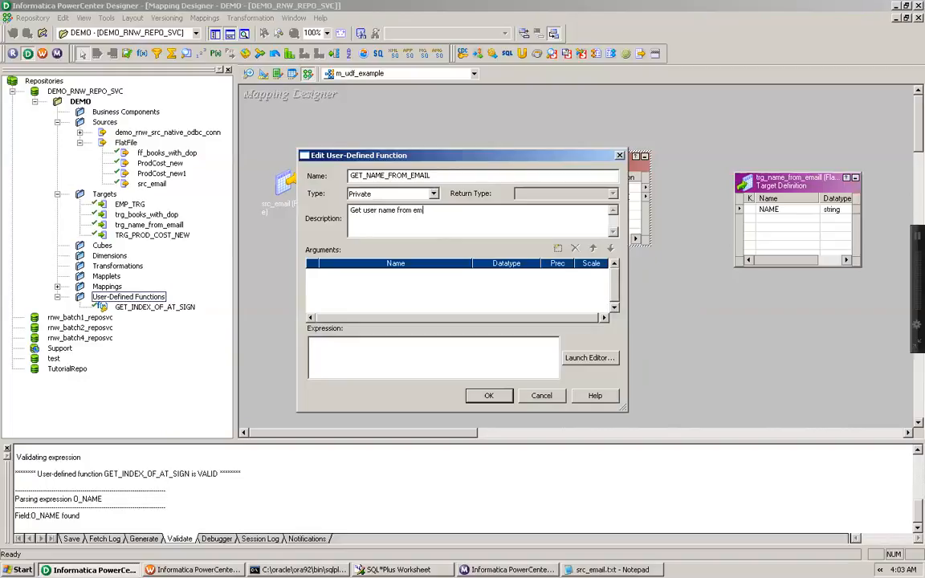
{"action": "type", "text": "ail address."}
Add a function argument named INPUT_STRING
{"action": "left_click", "coordinate": [555, 249]}
{"action": "left_click", "coordinate": [373, 273]}
{"action": "double_click", "coordinate": [373, 273]}
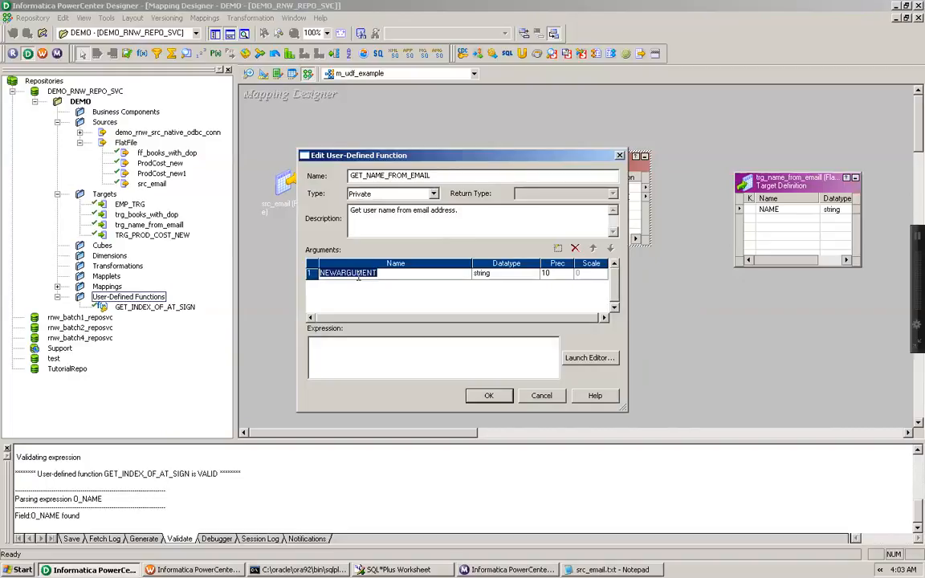
{"action": "type", "text": "INPUT_STRING"}
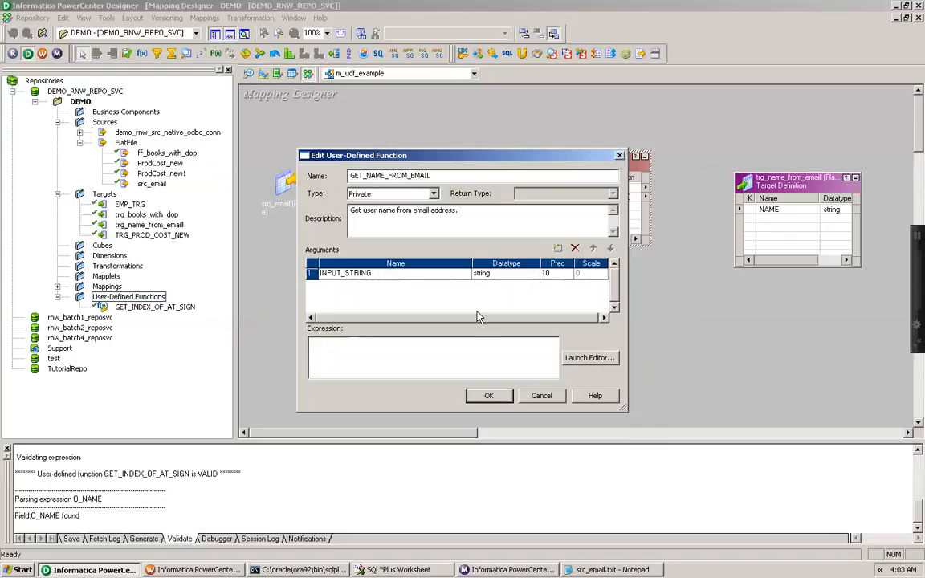
Set INPUT_STRING's datatype to string and its precision to 20
{"action": "left_click", "coordinate": [499, 275]}
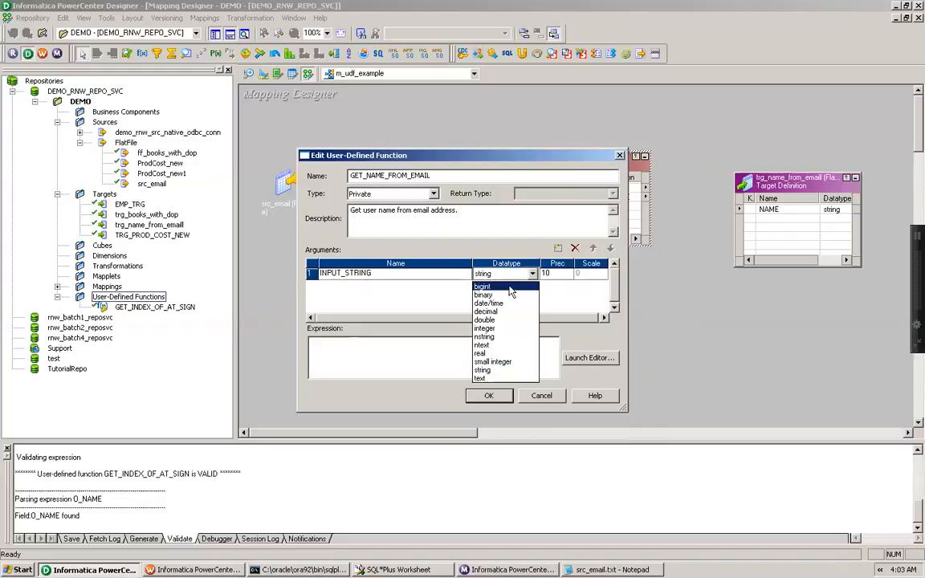
{"action": "left_click", "coordinate": [508, 288]}
{"action": "left_click", "coordinate": [532, 274]}
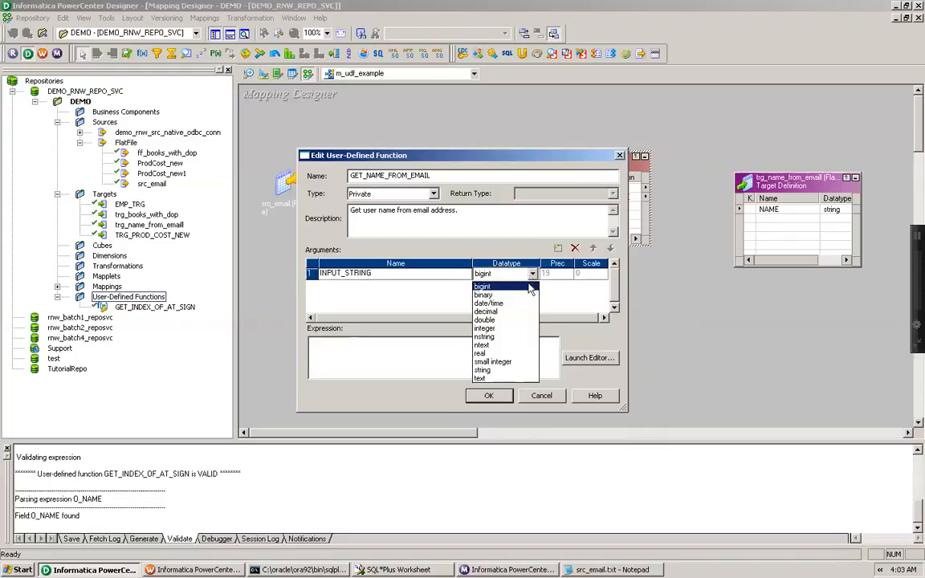
{"action": "left_click", "coordinate": [484, 370]}
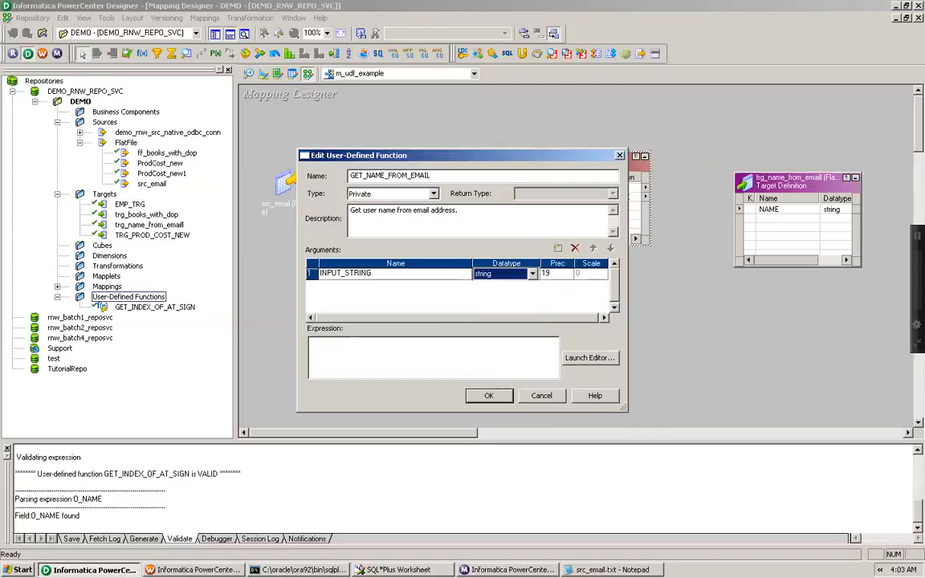
{"action": "left_click", "coordinate": [543, 275]}
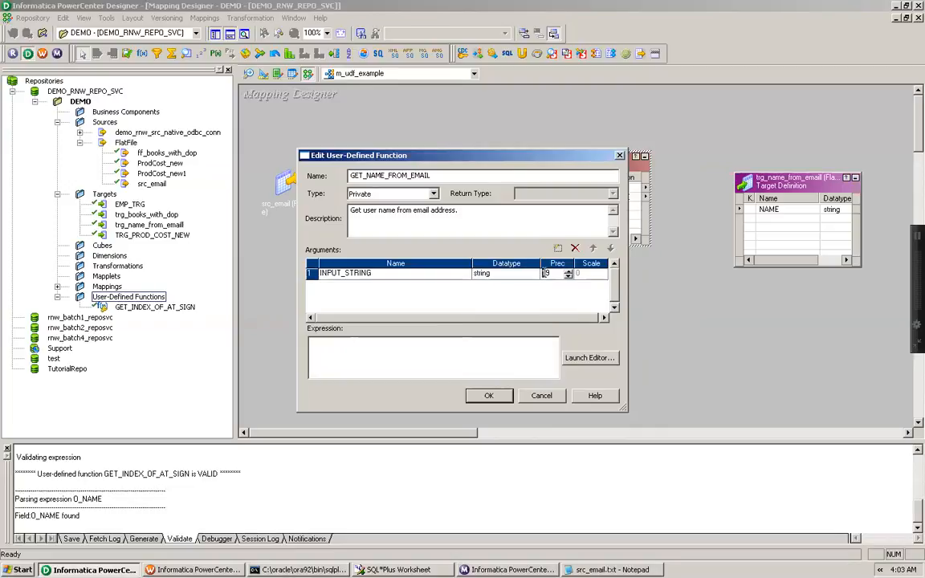
{"action": "type", "text": "20"}
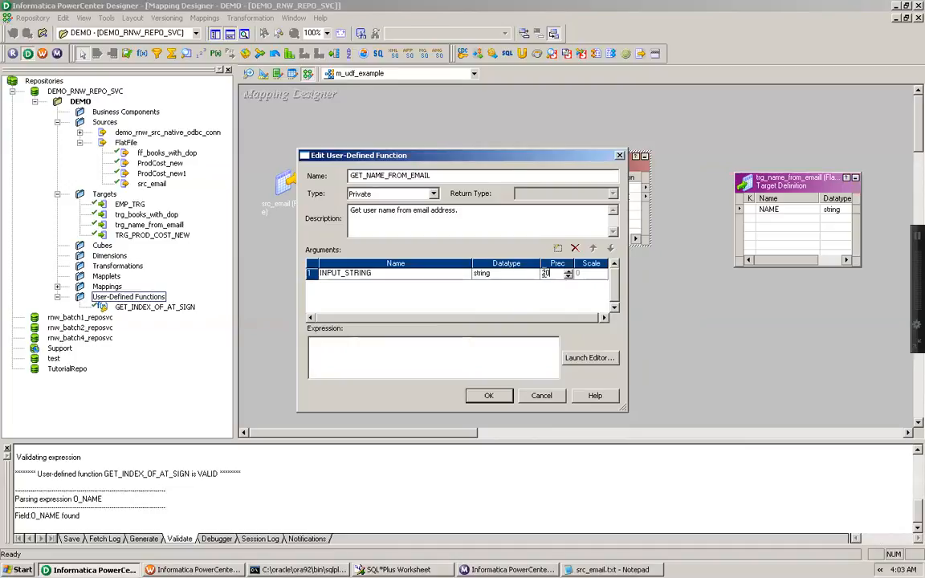
{"action": "left_click", "coordinate": [557, 248]}
{"action": "left_click", "coordinate": [312, 286]}
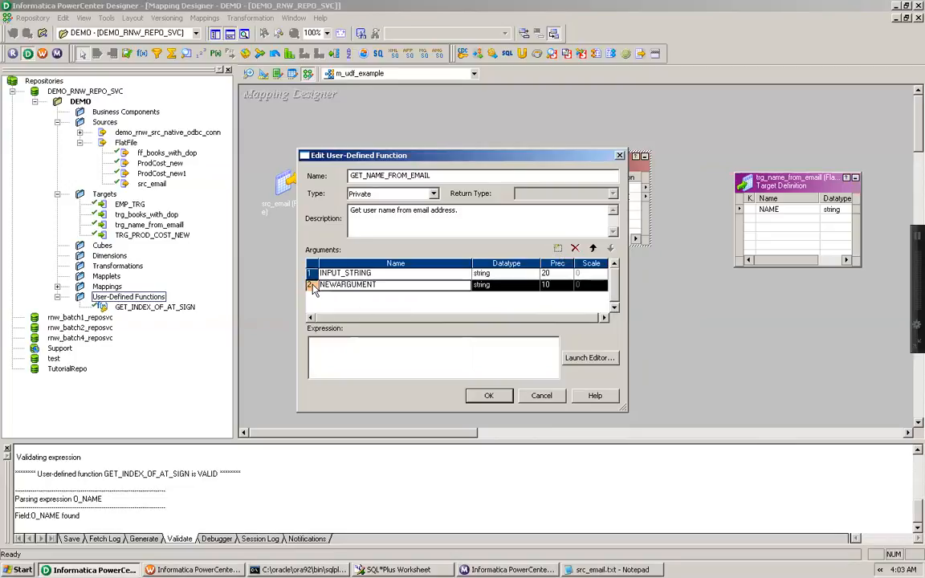
{"action": "left_click", "coordinate": [578, 249]}
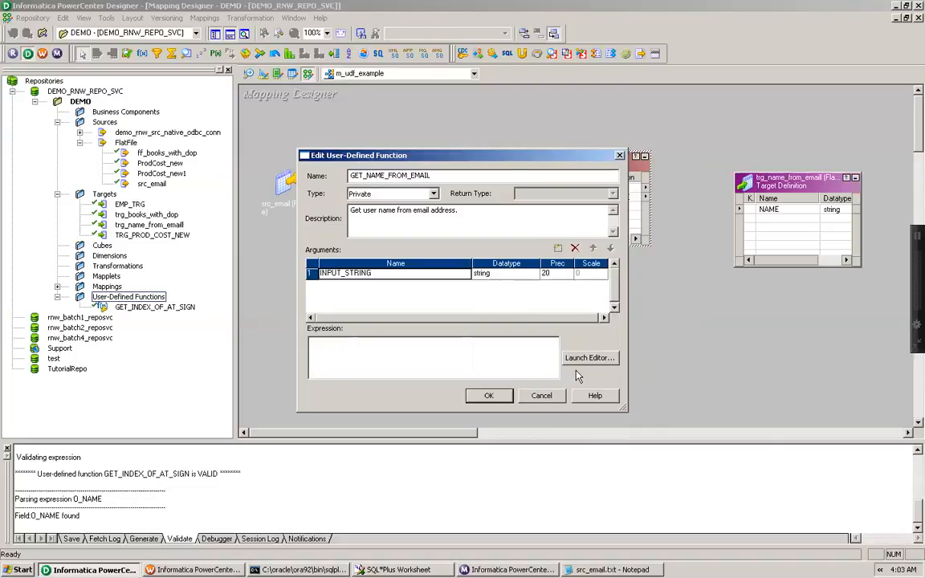
Set the function type to Public and open the function's expression editor
{"action": "left_click", "coordinate": [362, 194]}
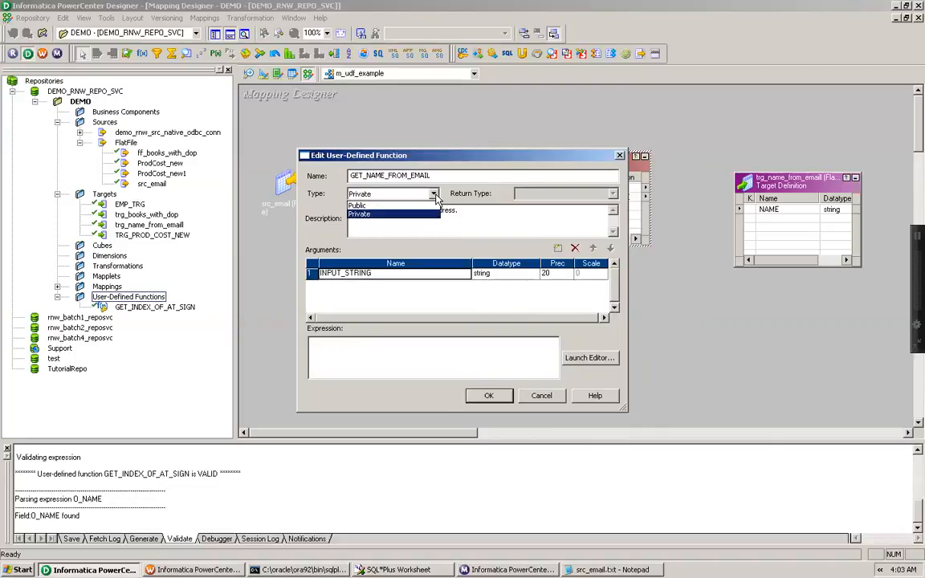
{"action": "left_click", "coordinate": [362, 186]}
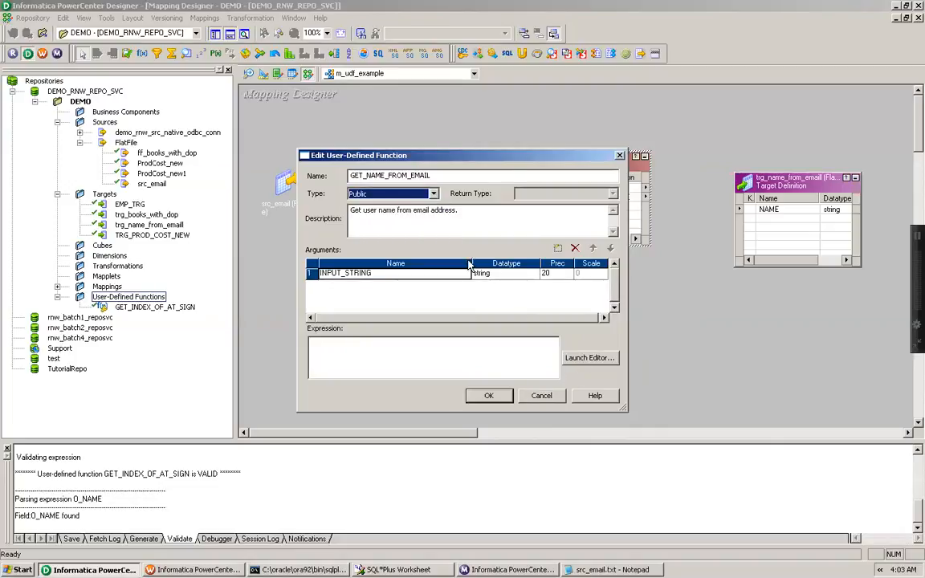
{"action": "left_click", "coordinate": [568, 358]}
Start the formula as SUBSTR(INPUT_STRING, 1, ) using the Substr function and the INPUT_STRING argument
{"action": "left_click", "coordinate": [370, 199]}
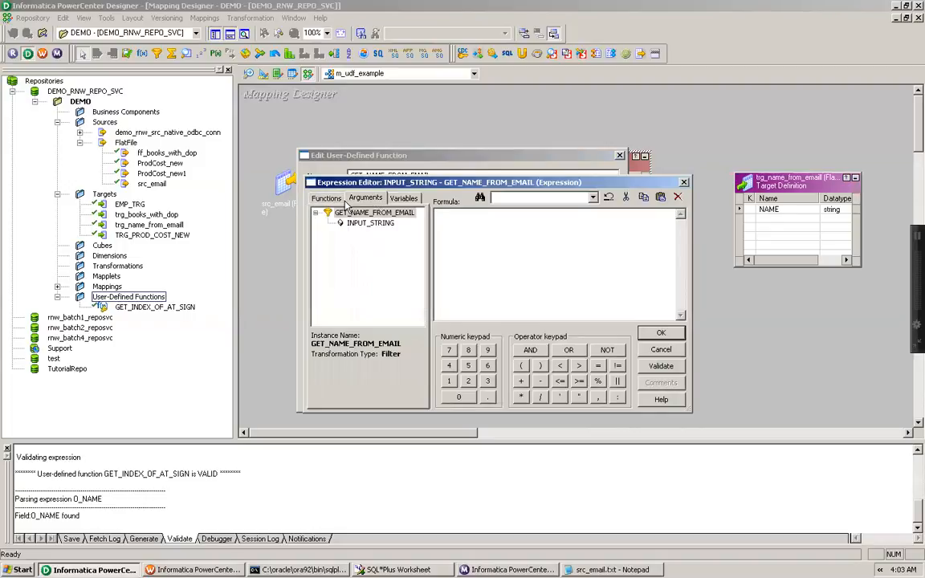
{"action": "left_click", "coordinate": [325, 198]}
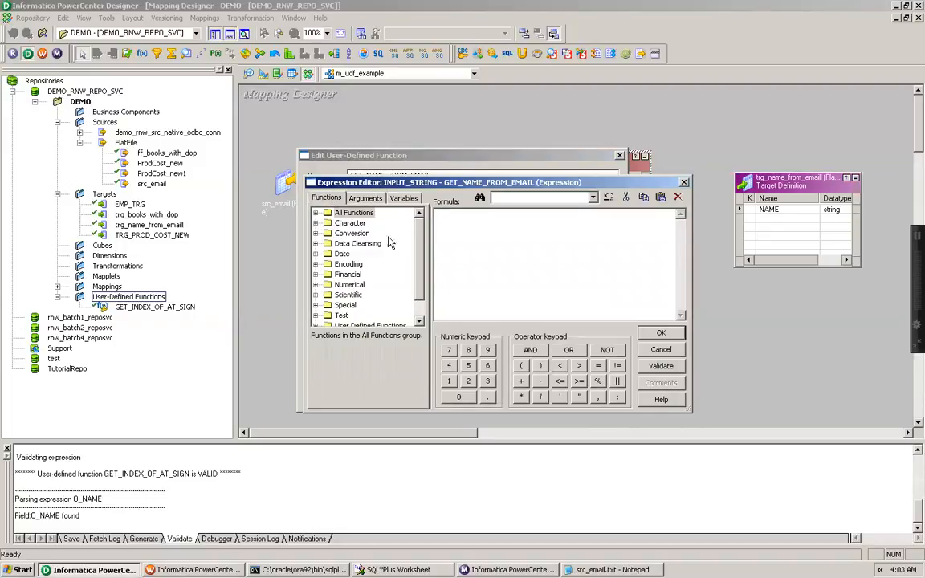
{"action": "left_click", "coordinate": [316, 213]}
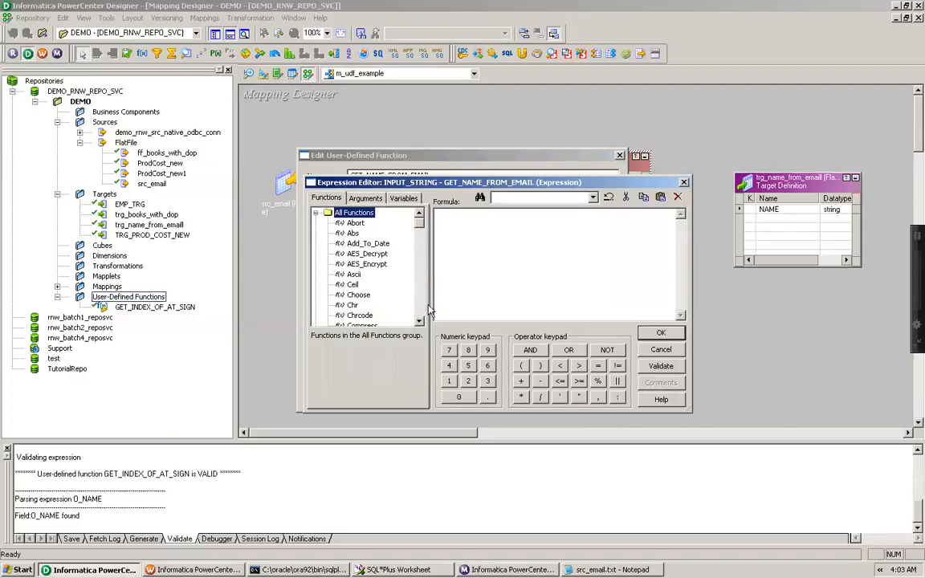
{"action": "left_click_drag", "start_coordinate": [418, 322], "coordinate": [419, 322]}
{"action": "double_click", "coordinate": [361, 306]}
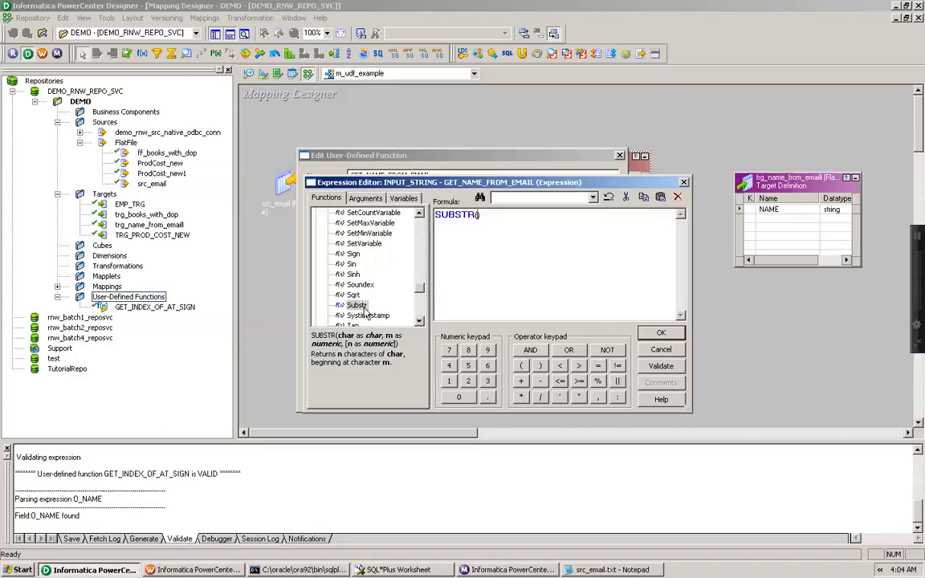
{"action": "left_click", "coordinate": [366, 199]}
{"action": "double_click", "coordinate": [361, 224]}
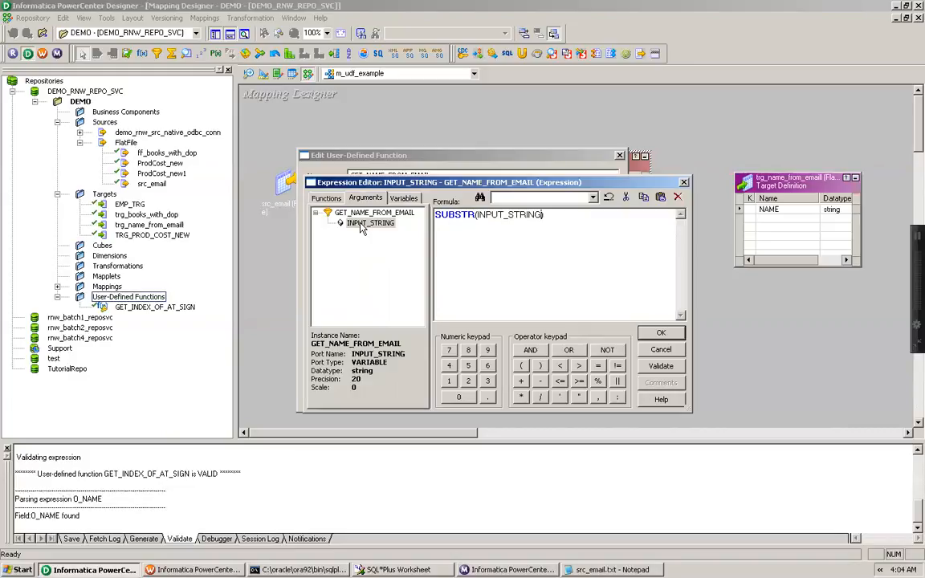
{"action": "type", "text": ","}
{"action": "type", "text": "1,"}
Add :UDF.GET_INDEX_OF_AT_SIGN(INPUT_STRING) as the third argument of SUBSTR
{"action": "left_click", "coordinate": [330, 202]}
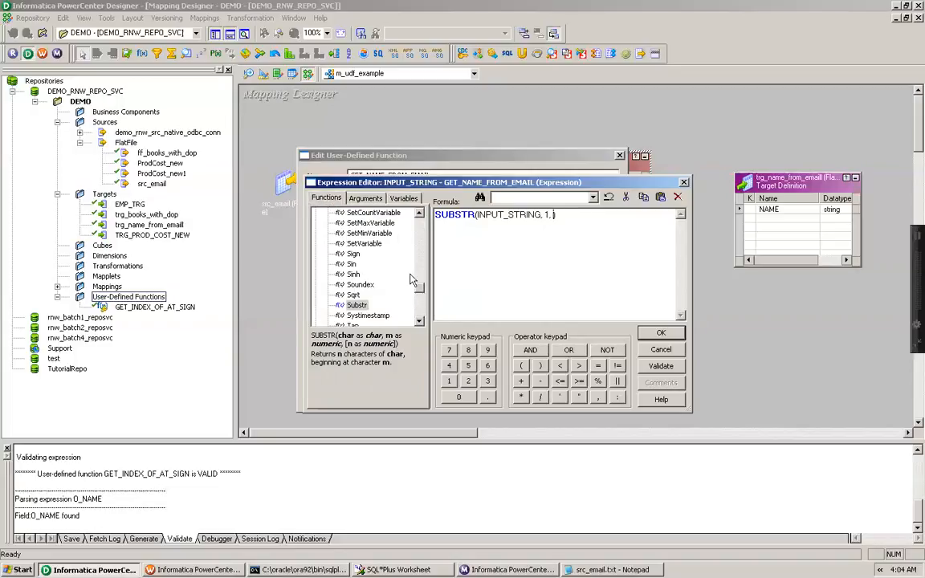
{"action": "left_click", "coordinate": [366, 199]}
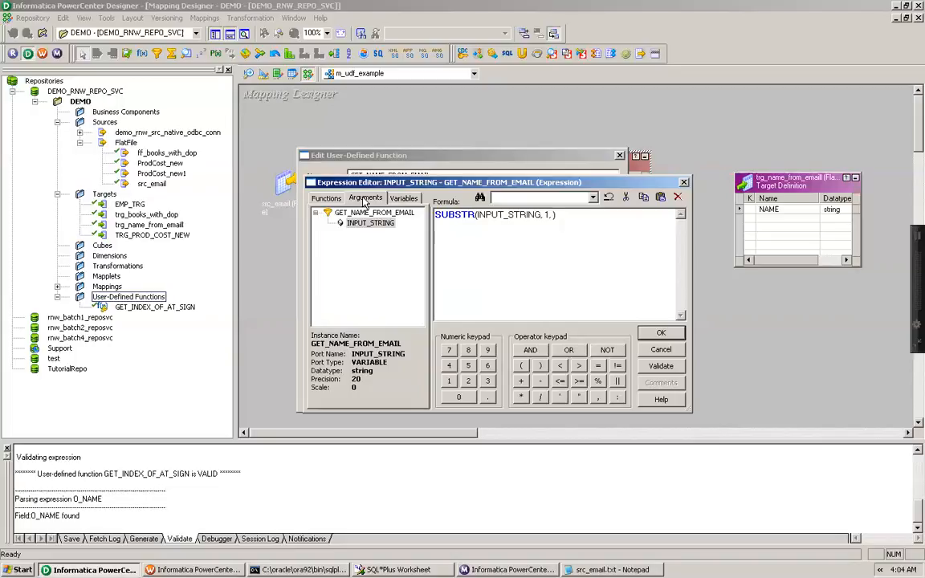
{"action": "left_click", "coordinate": [326, 198]}
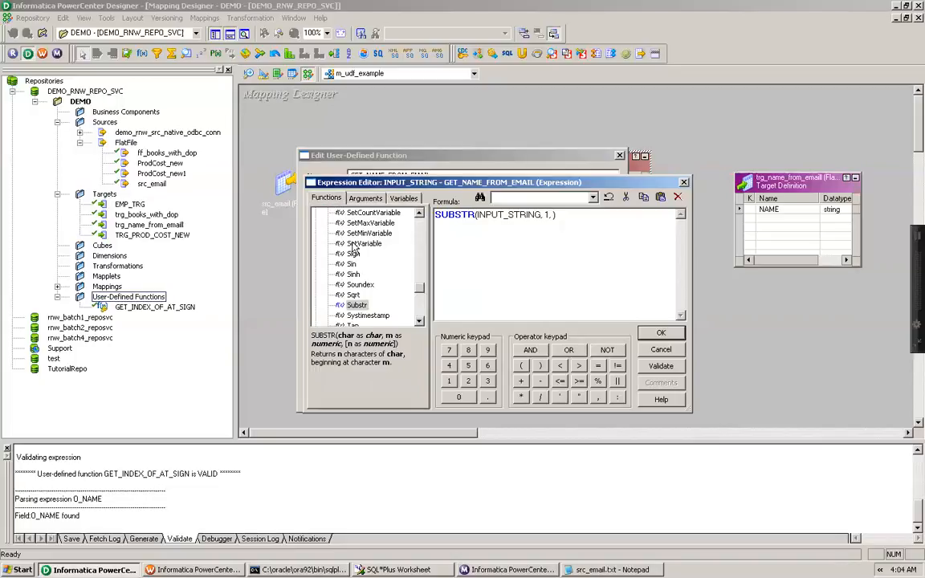
{"action": "scroll", "coordinate": [382, 269], "scroll_direction": "up", "scroll_amount": 20}
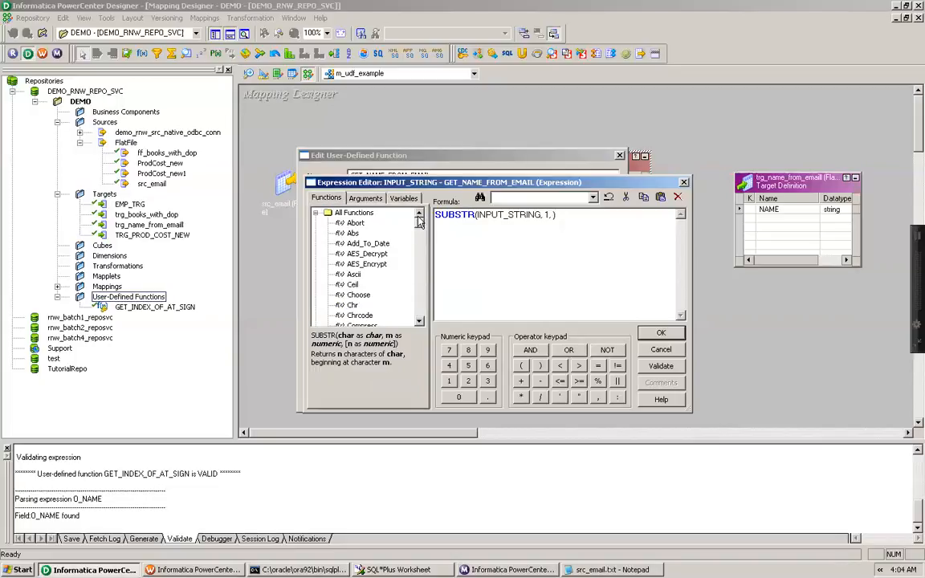
{"action": "left_click", "coordinate": [313, 212]}
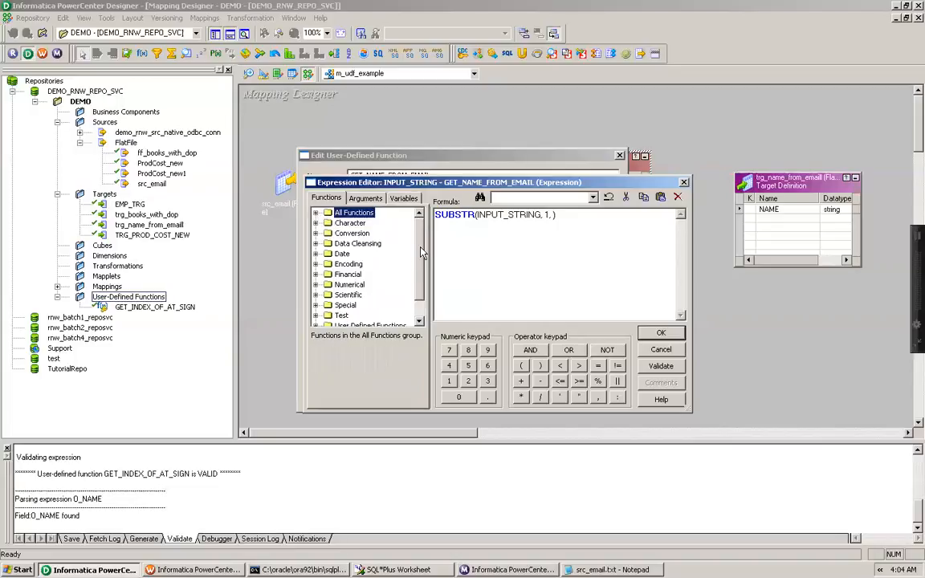
{"action": "scroll", "coordinate": [421, 253], "scroll_direction": "down", "scroll_amount": 1}
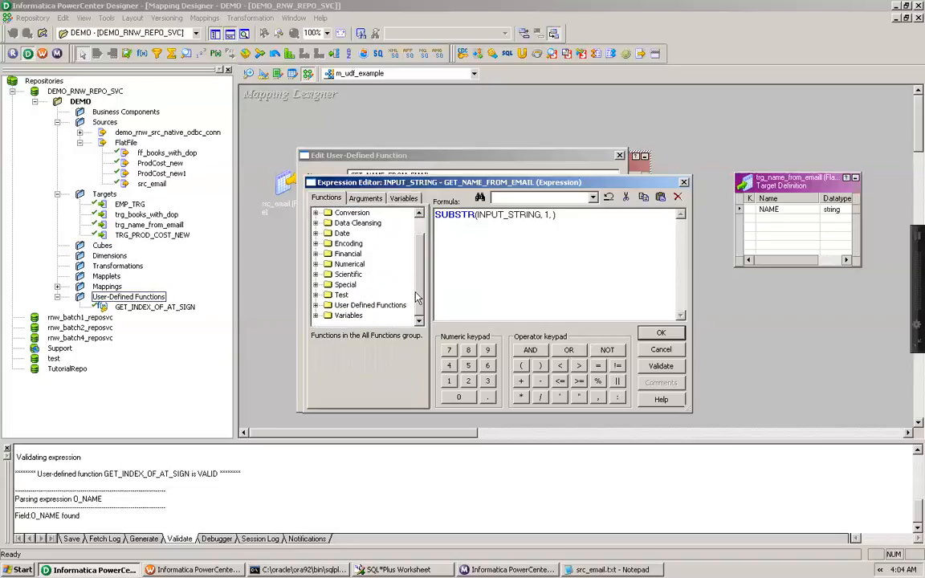
{"action": "left_click", "coordinate": [315, 305]}
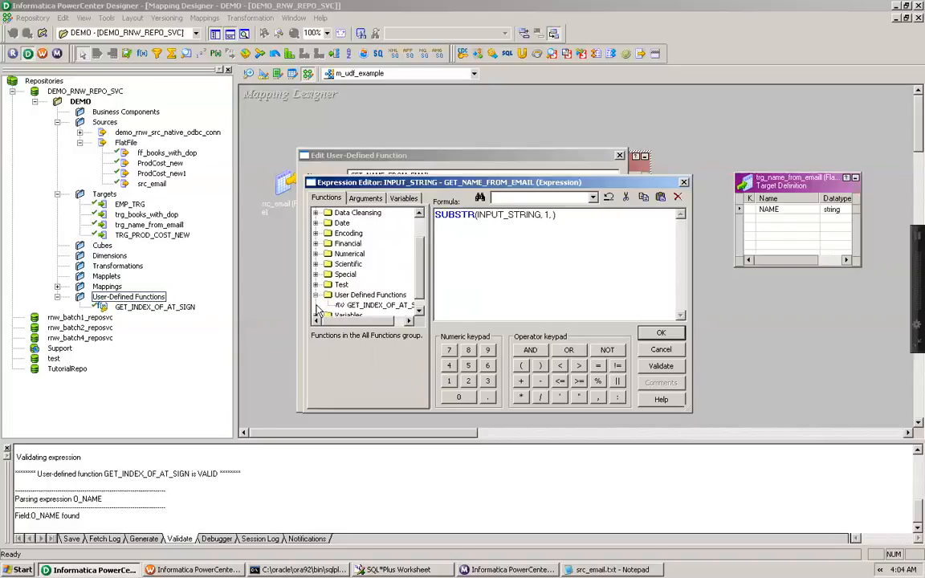
{"action": "double_click", "coordinate": [376, 309]}
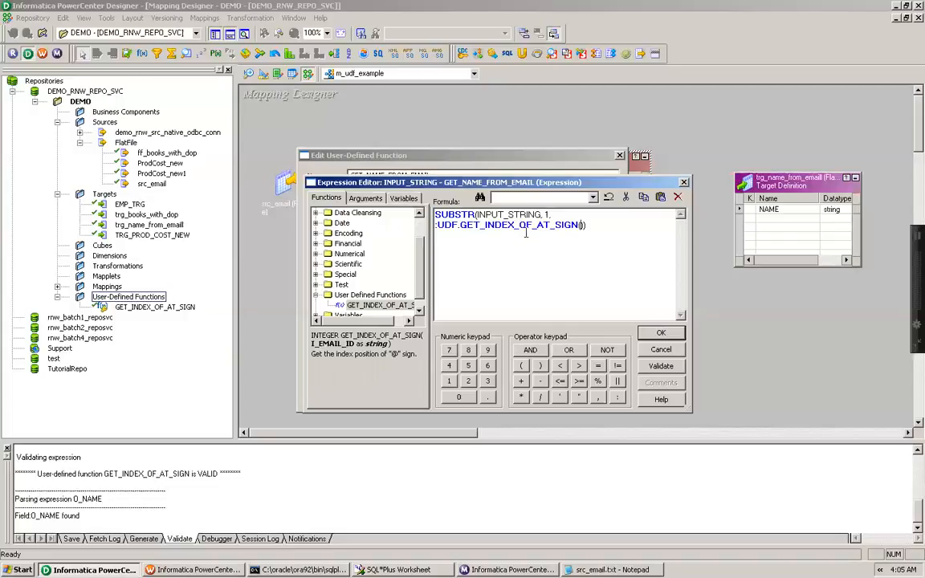
{"action": "left_click", "coordinate": [367, 199]}
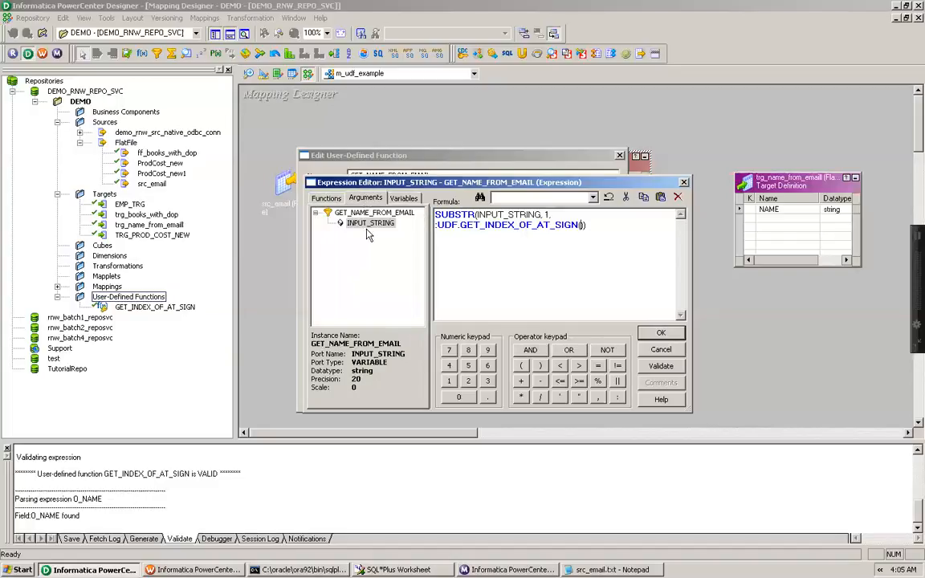
{"action": "double_click", "coordinate": [369, 224]}
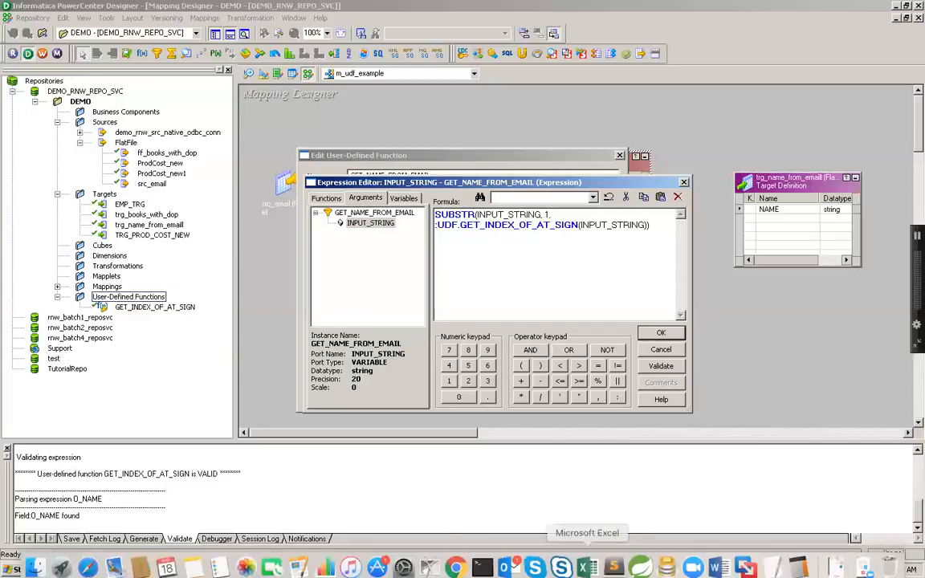
Switch to Notepad to examine the sample e-mail addresses in src_email.txt, then minimize it
{"action": "left_click", "coordinate": [608, 569]}
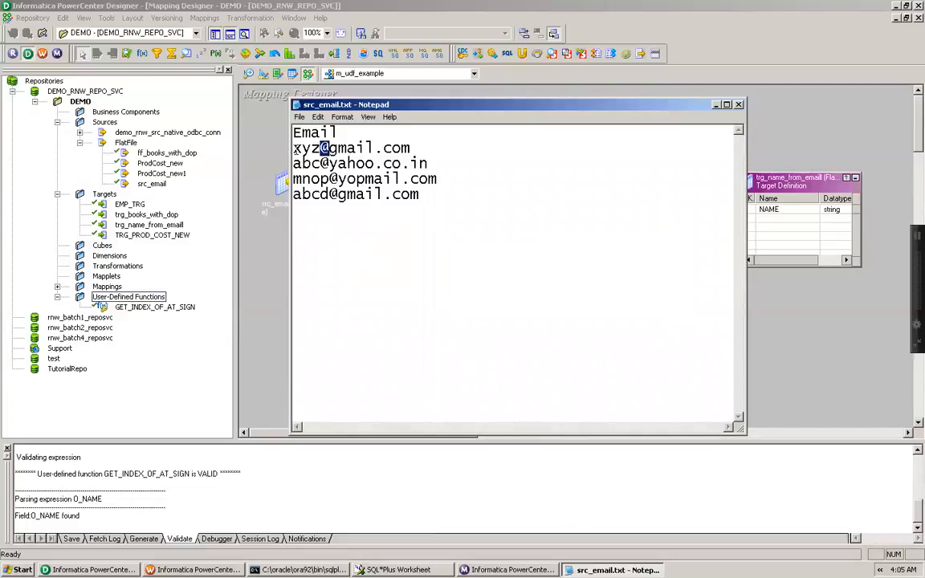
{"action": "double_click", "coordinate": [323, 148]}
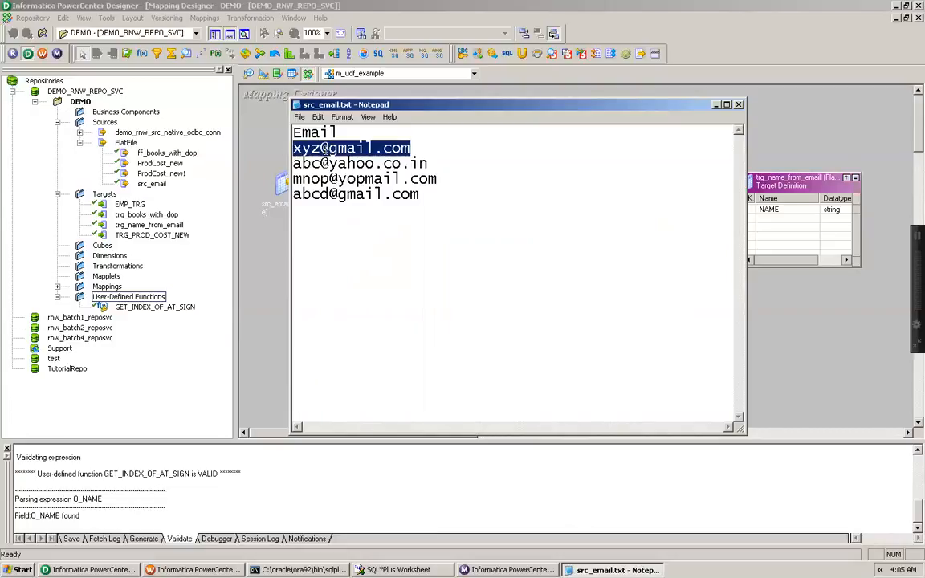
{"action": "left_click", "coordinate": [322, 149]}
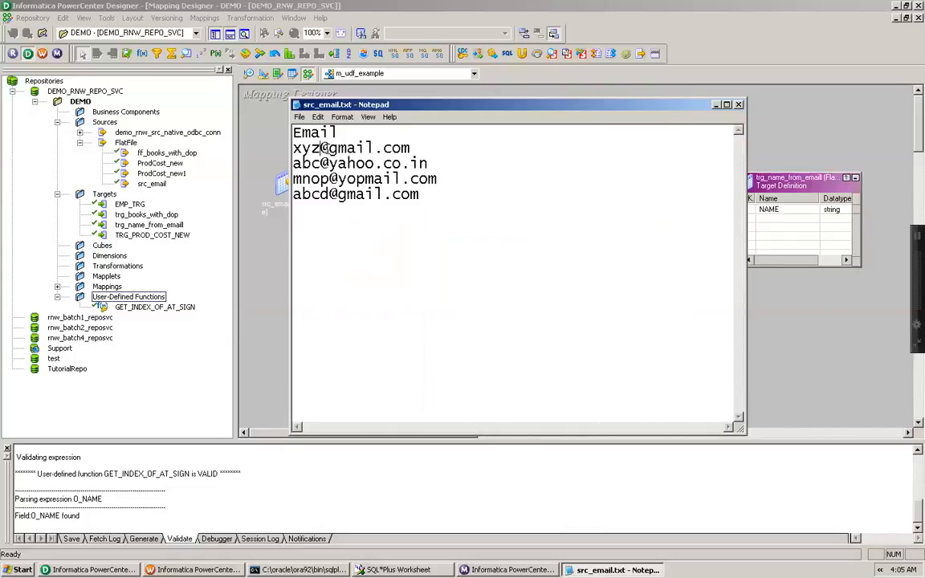
{"action": "left_click_drag", "start_coordinate": [294, 149], "coordinate": [328, 149]}
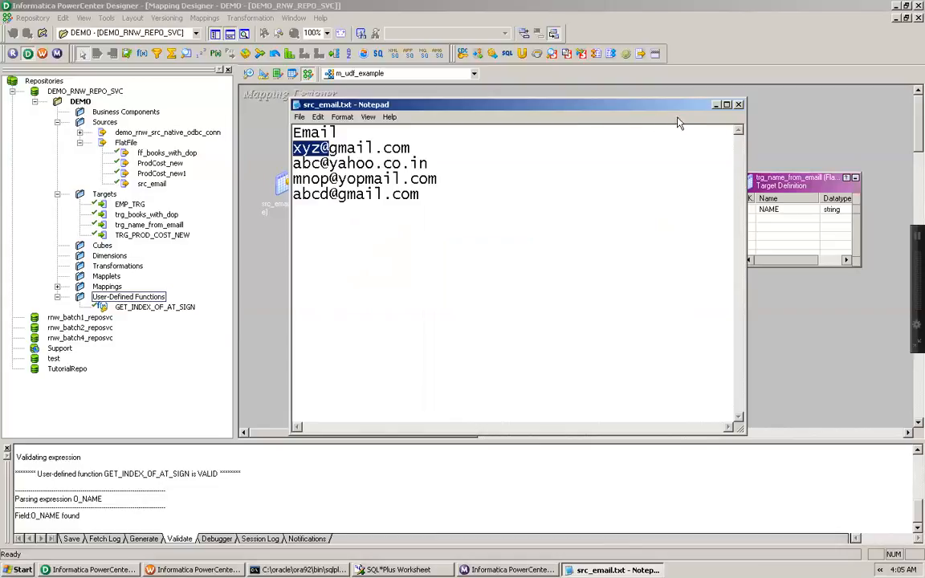
{"action": "left_click", "coordinate": [717, 105]}
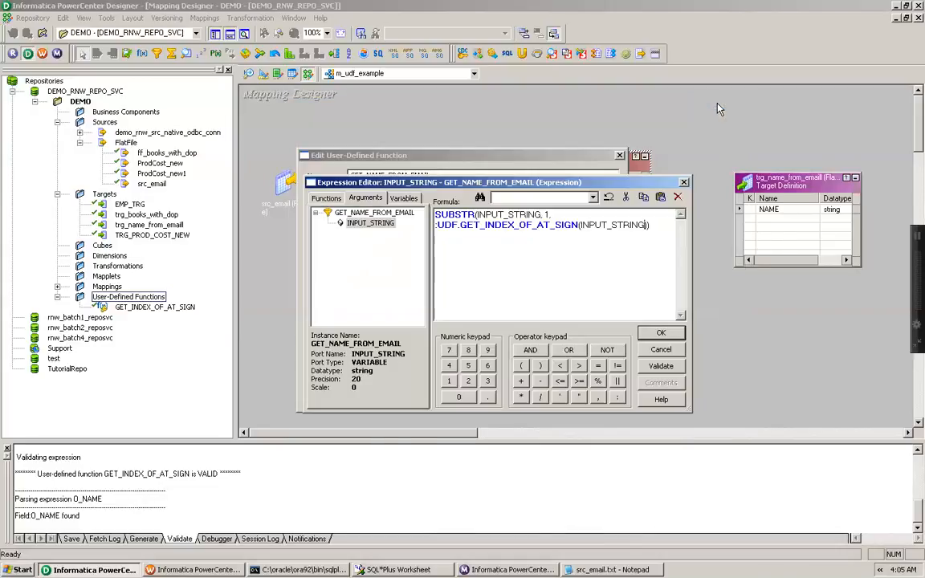
Complete the formula with -1), validate it and save the GET_NAME_FROM_EMAIL function
{"action": "left_click", "coordinate": [667, 224]}
{"action": "type", "text": "-1)"}
{"action": "left_click", "coordinate": [661, 367]}
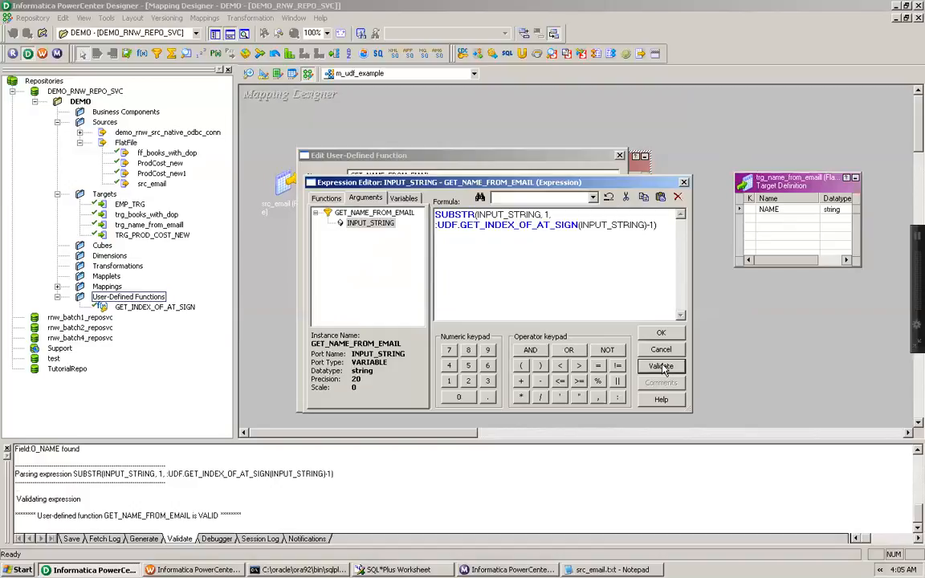
{"action": "left_click", "coordinate": [660, 332]}
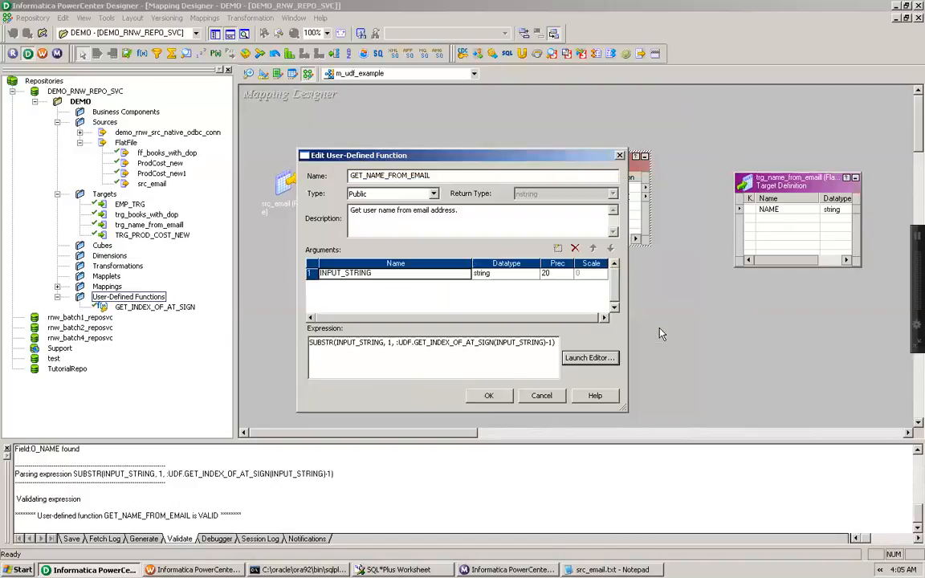
{"action": "left_click", "coordinate": [488, 395]}
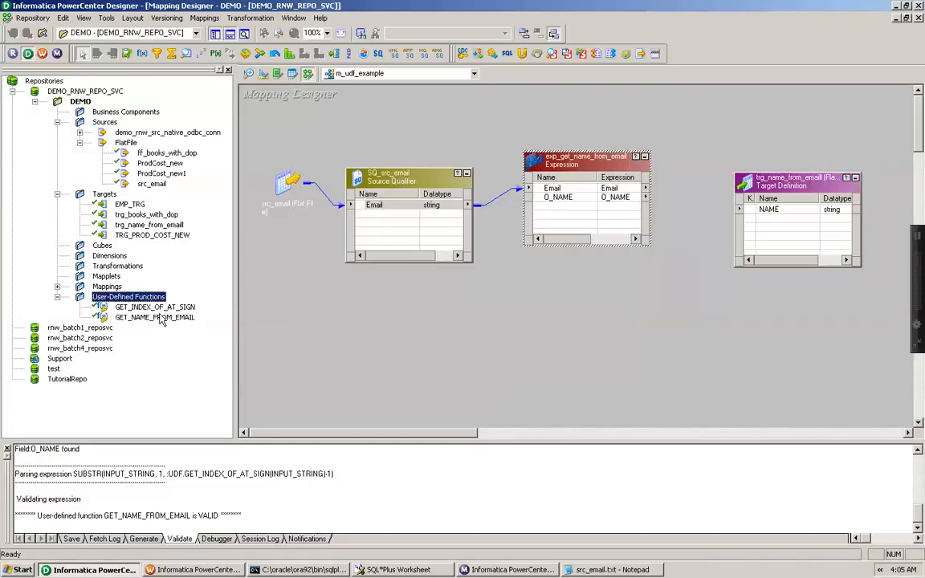
Open the O_NAME port's expression in exp_get_name_from_email and clear its existing formula
{"action": "left_click", "coordinate": [140, 310]}
{"action": "left_click", "coordinate": [139, 318]}
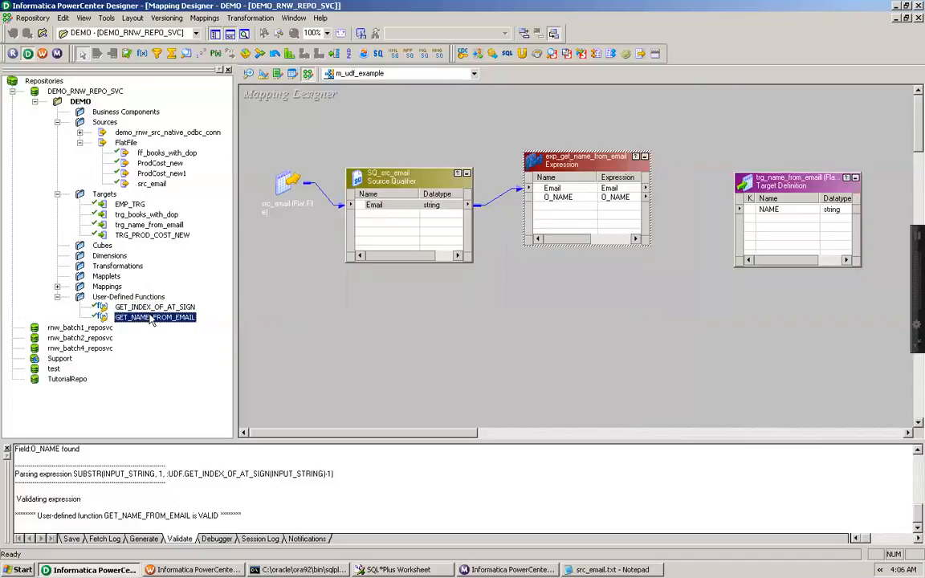
{"action": "double_click", "coordinate": [577, 165]}
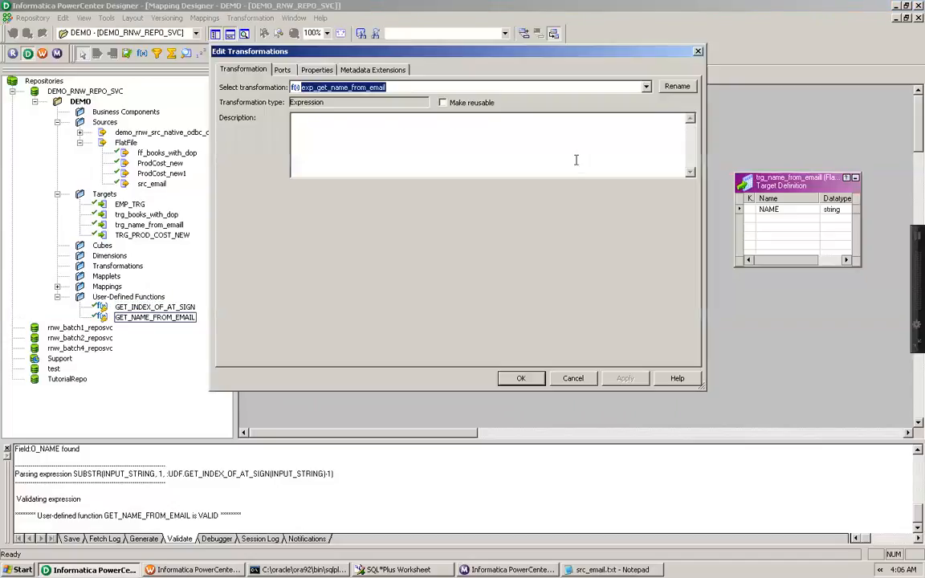
{"action": "left_click", "coordinate": [282, 70]}
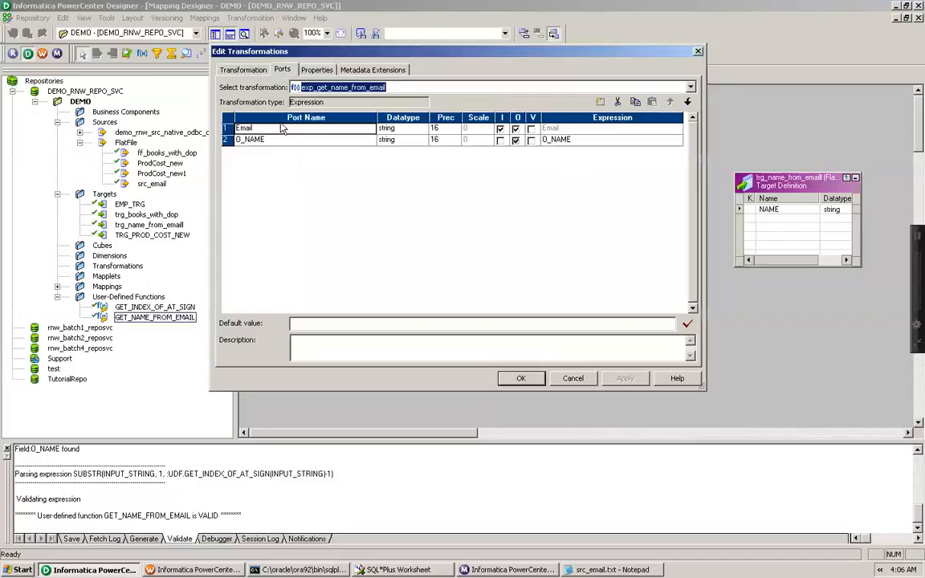
{"action": "left_click", "coordinate": [594, 140]}
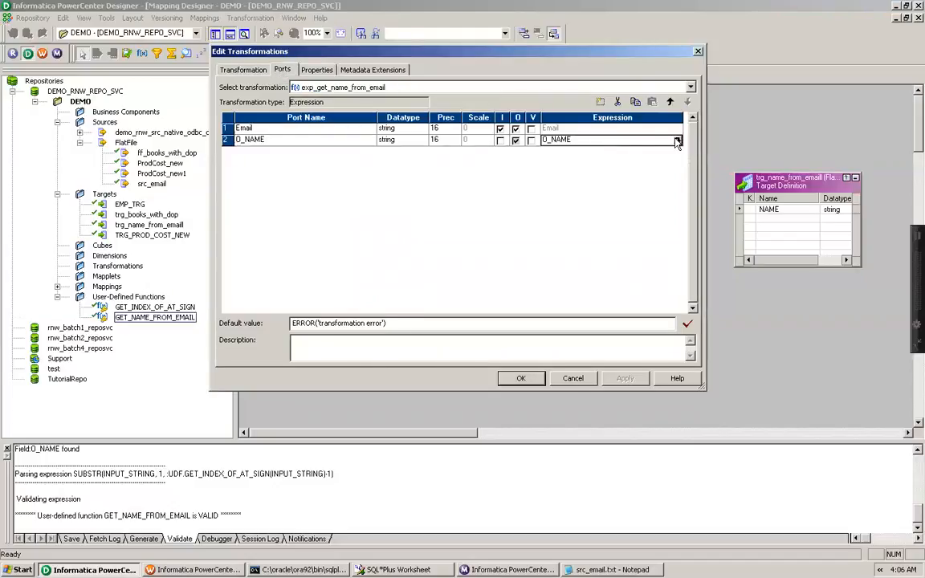
{"action": "left_click", "coordinate": [678, 139]}
{"action": "key", "text": "ctrl+a"}
{"action": "key", "text": "Delete"}
Set the O_NAME expression to :UDF.GET_NAME_FROM_EMAIL(Email), validate it and close the dialogs
{"action": "scroll", "coordinate": [380, 245], "scroll_direction": "down", "scroll_amount": 1}
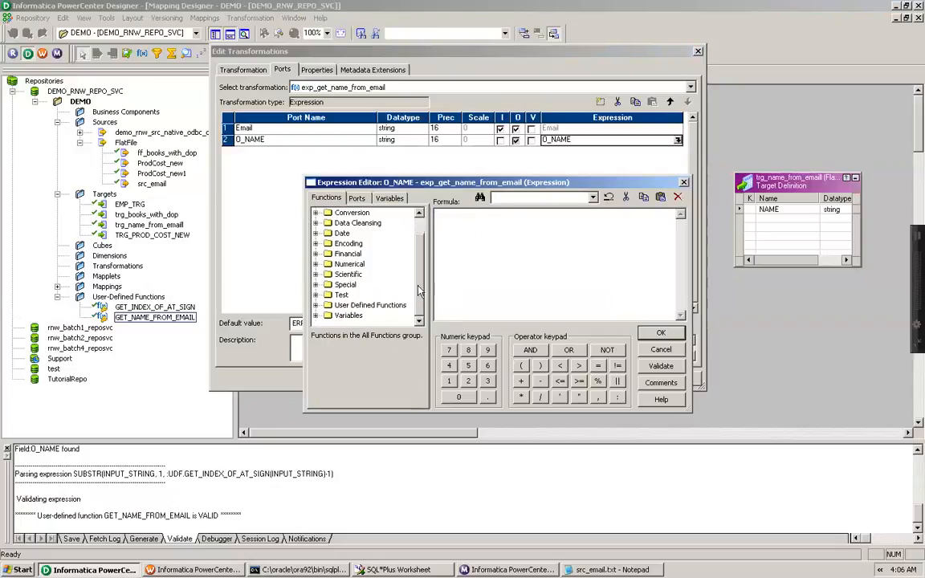
{"action": "left_click", "coordinate": [317, 305]}
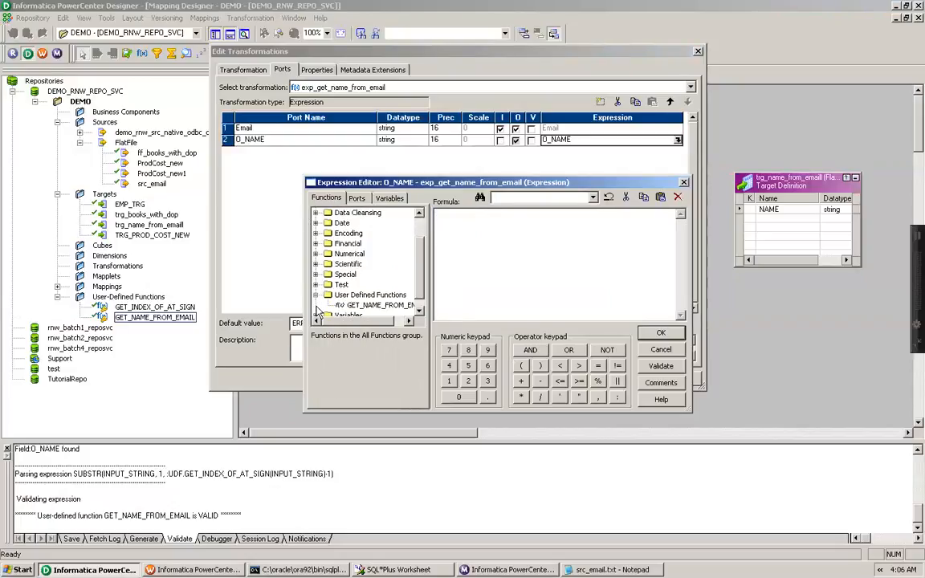
{"action": "double_click", "coordinate": [379, 311]}
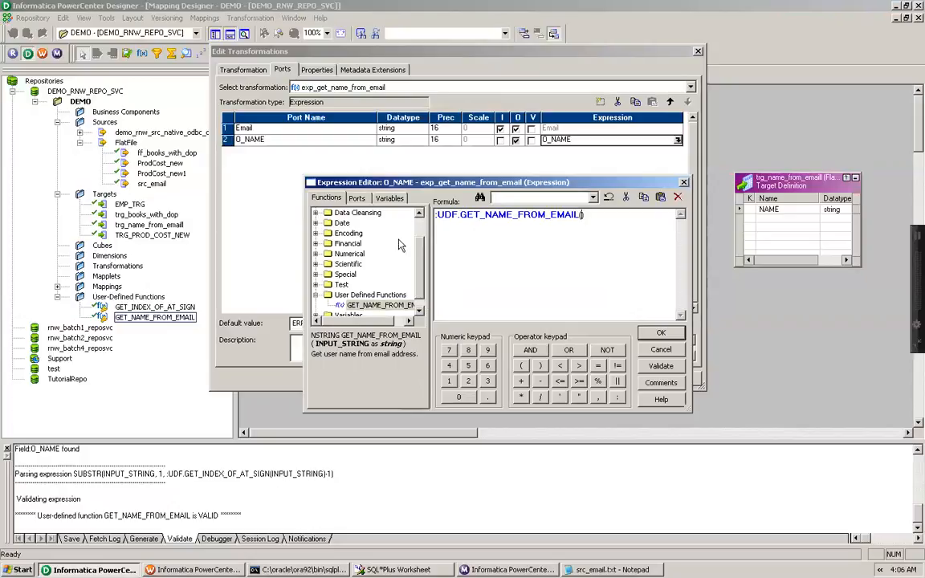
{"action": "left_click", "coordinate": [357, 198]}
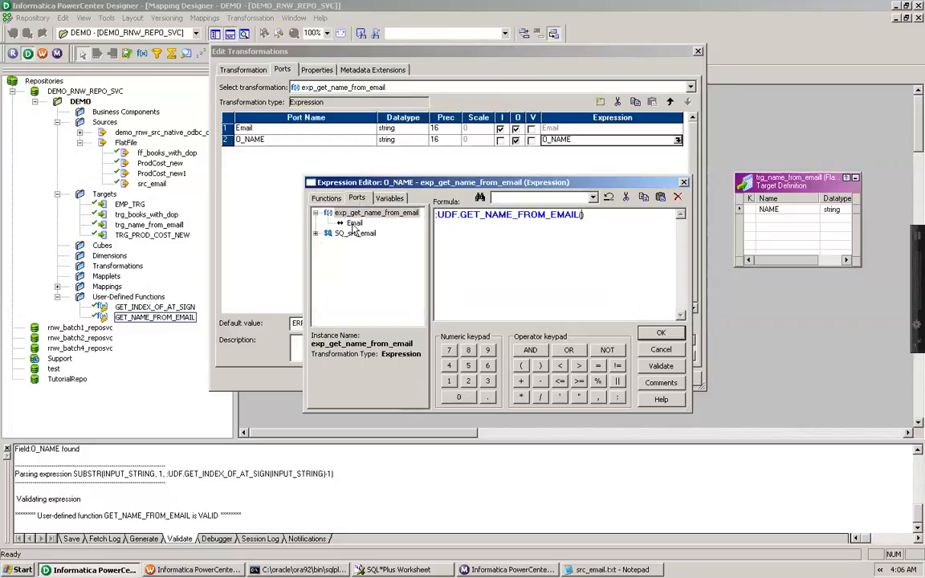
{"action": "double_click", "coordinate": [354, 224]}
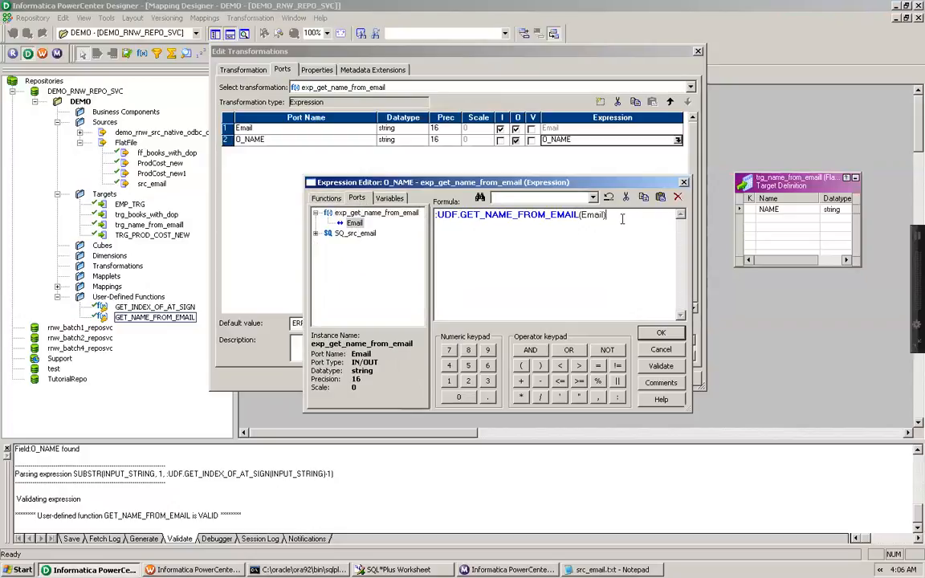
{"action": "left_click", "coordinate": [661, 366]}
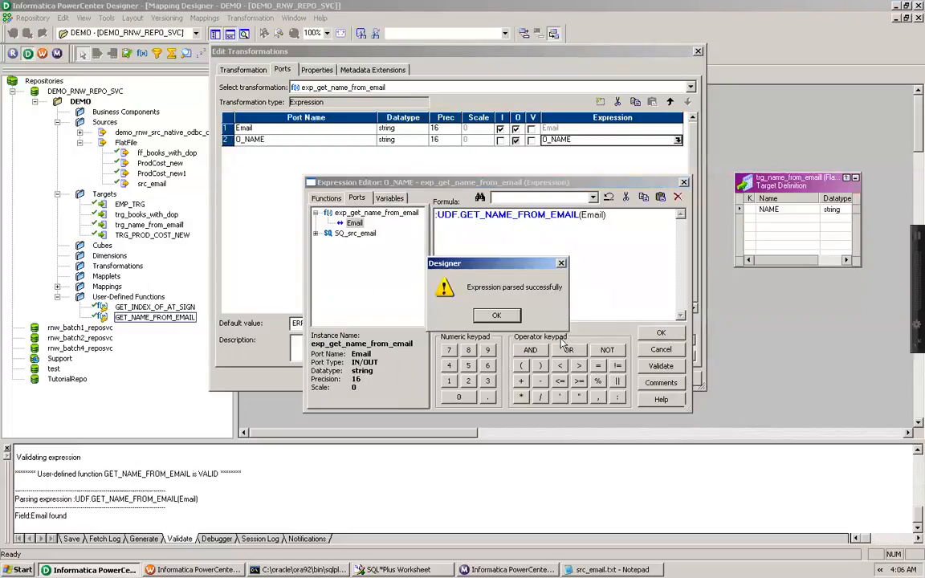
{"action": "key", "text": "Return"}
{"action": "left_click", "coordinate": [670, 333]}
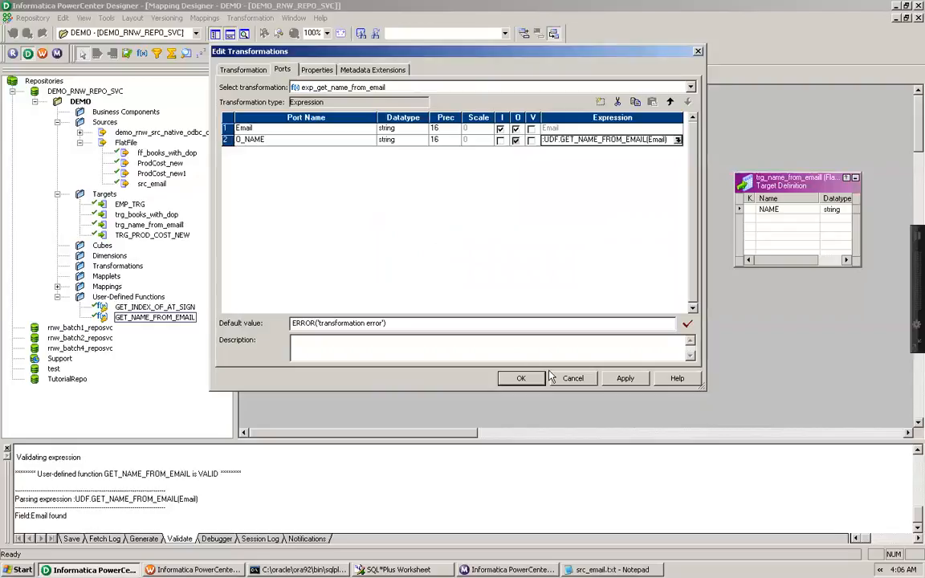
{"action": "left_click", "coordinate": [519, 380]}
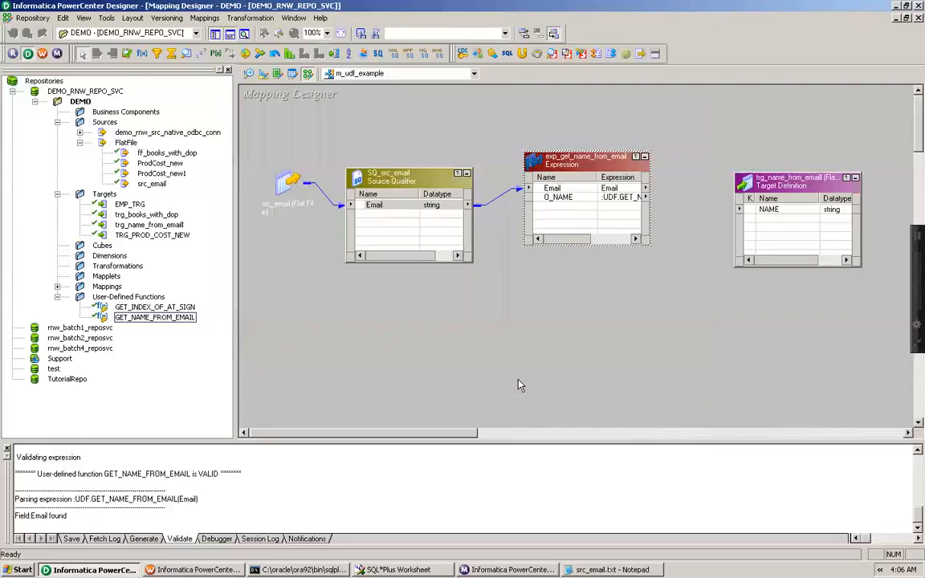
Link the expression's O_NAME port to the target's NAME port and save the mapping
{"action": "left_click", "coordinate": [604, 198]}
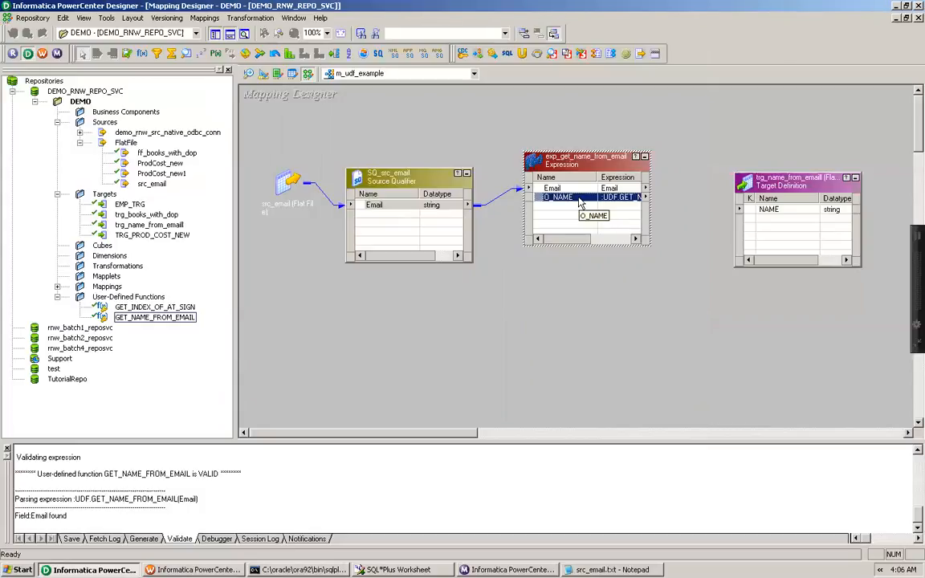
{"action": "left_click_drag", "start_coordinate": [614, 204], "coordinate": [768, 218]}
{"action": "key", "text": "ctrl+s"}
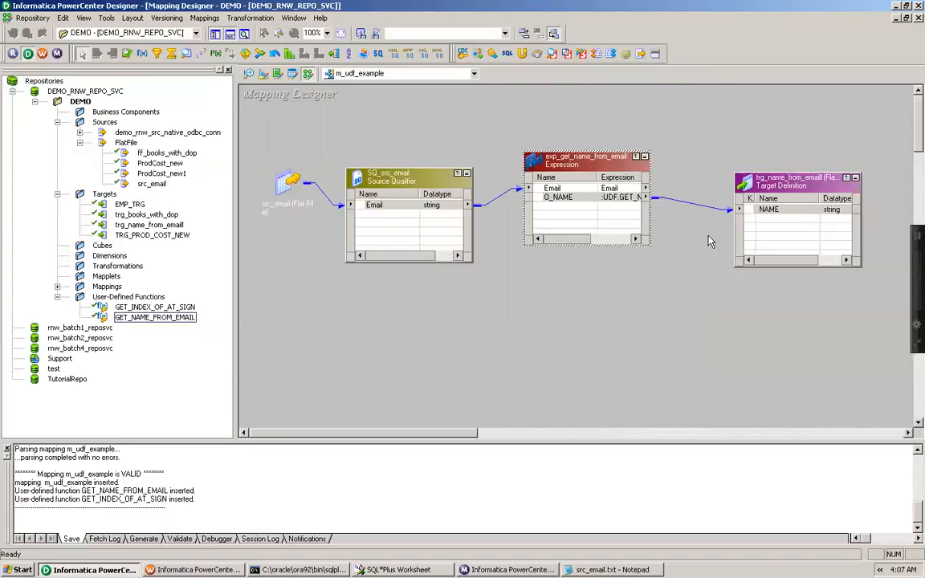
{"action": "key", "text": "ctrl+s"}
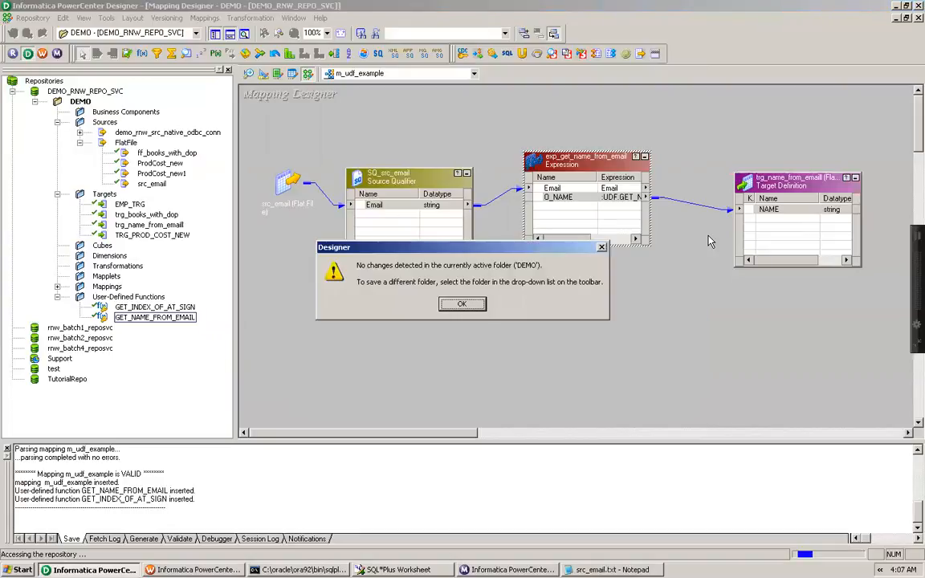
{"action": "left_click", "coordinate": [462, 304]}
Generate a workflow with a non-reusable session for m_udf_example, keeping the wizard's default settings
{"action": "left_click", "coordinate": [201, 20]}
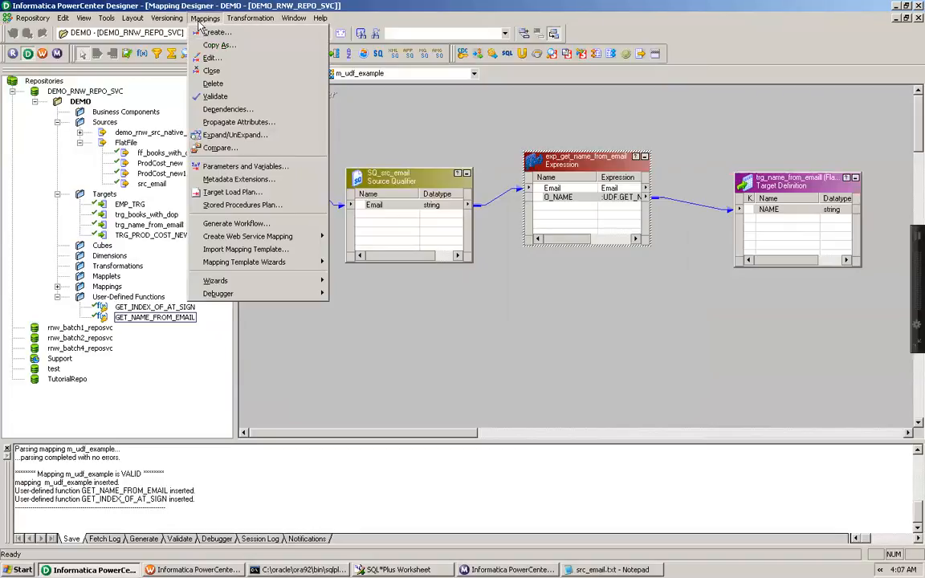
{"action": "left_click", "coordinate": [233, 223]}
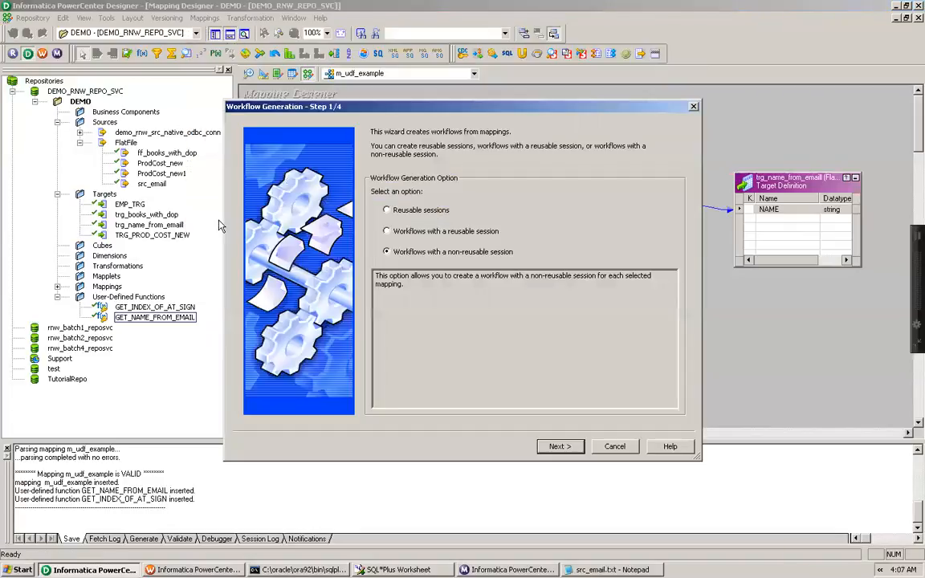
{"action": "left_click", "coordinate": [560, 446]}
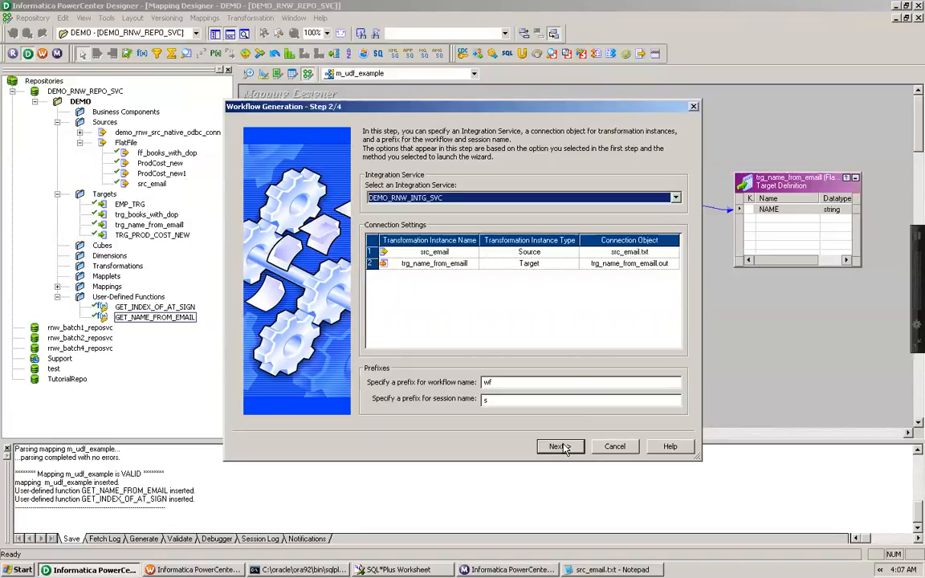
{"action": "left_click", "coordinate": [561, 446]}
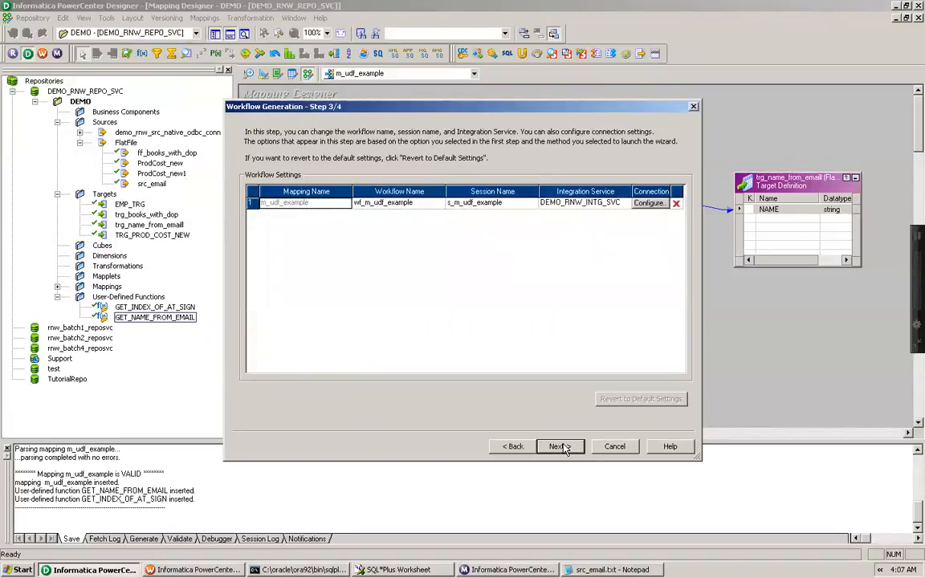
{"action": "left_click", "coordinate": [560, 446]}
{"action": "left_click", "coordinate": [560, 446]}
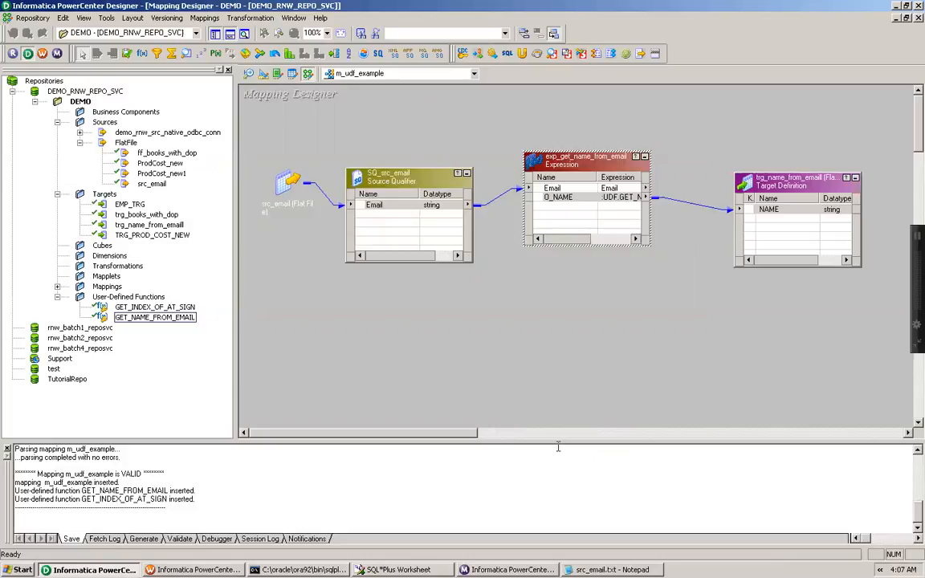
Launch Workflow Manager, open the DEMO folder's workflows and open wf_m_udf_example in the workspace
{"action": "left_click", "coordinate": [42, 56]}
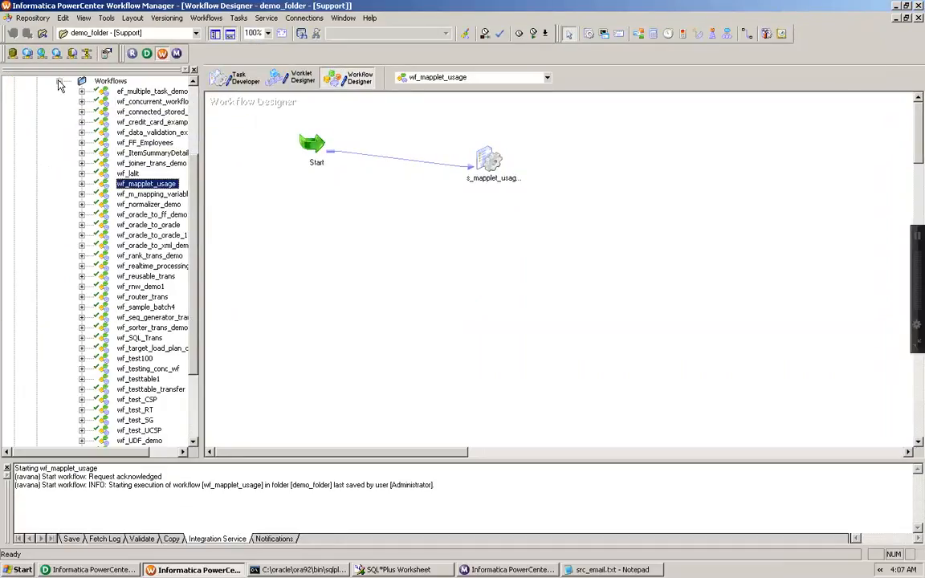
{"action": "left_click", "coordinate": [59, 81]}
{"action": "double_click", "coordinate": [64, 91]}
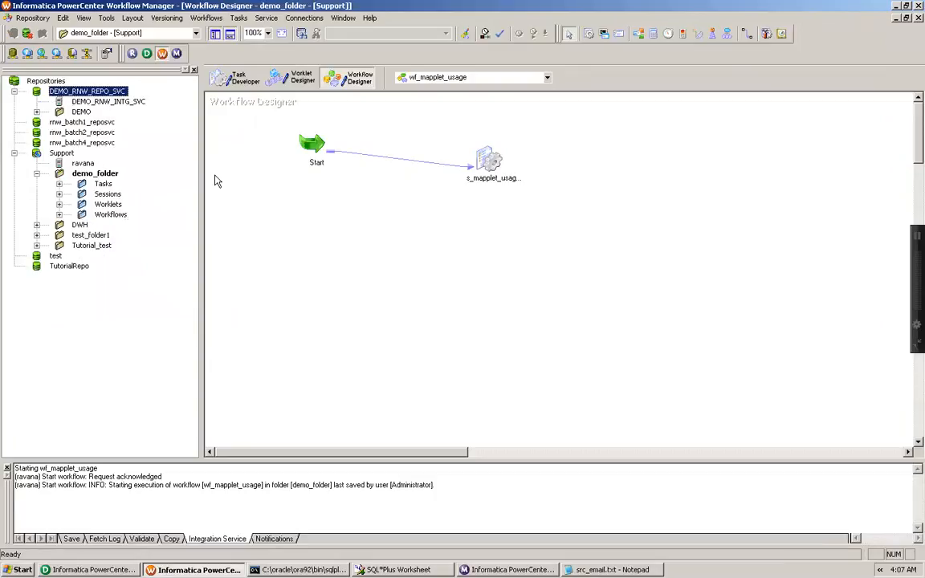
{"action": "left_click", "coordinate": [15, 152]}
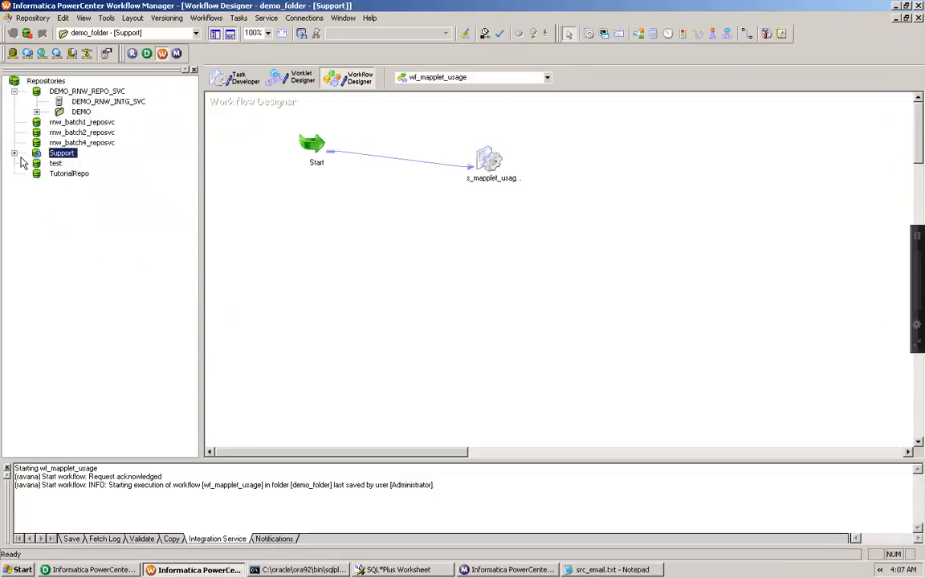
{"action": "double_click", "coordinate": [81, 112]}
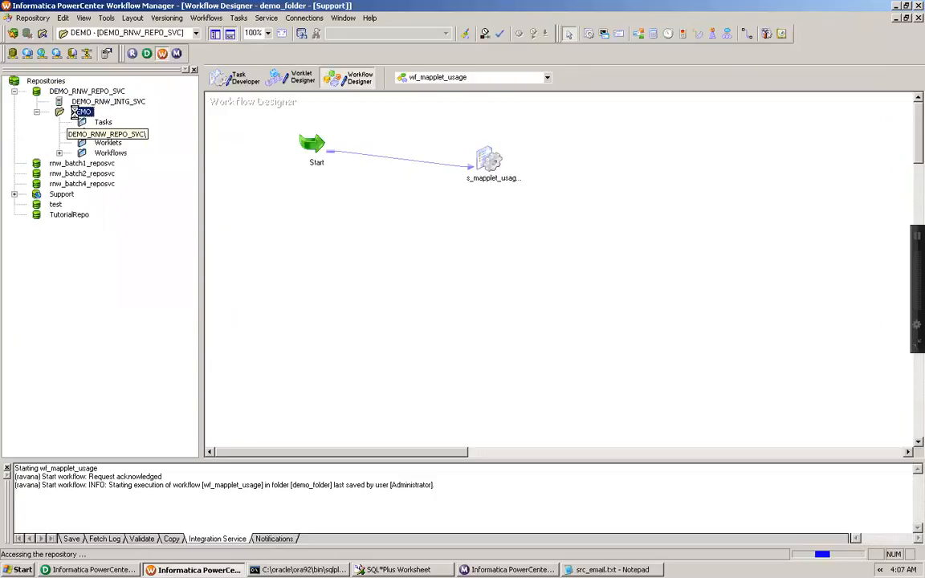
{"action": "double_click", "coordinate": [83, 152]}
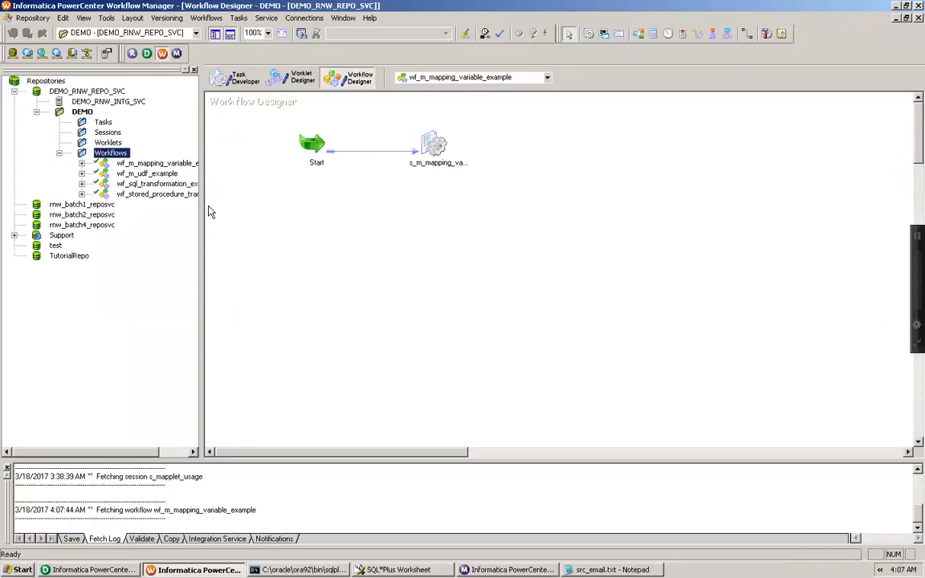
{"action": "left_click", "coordinate": [158, 174]}
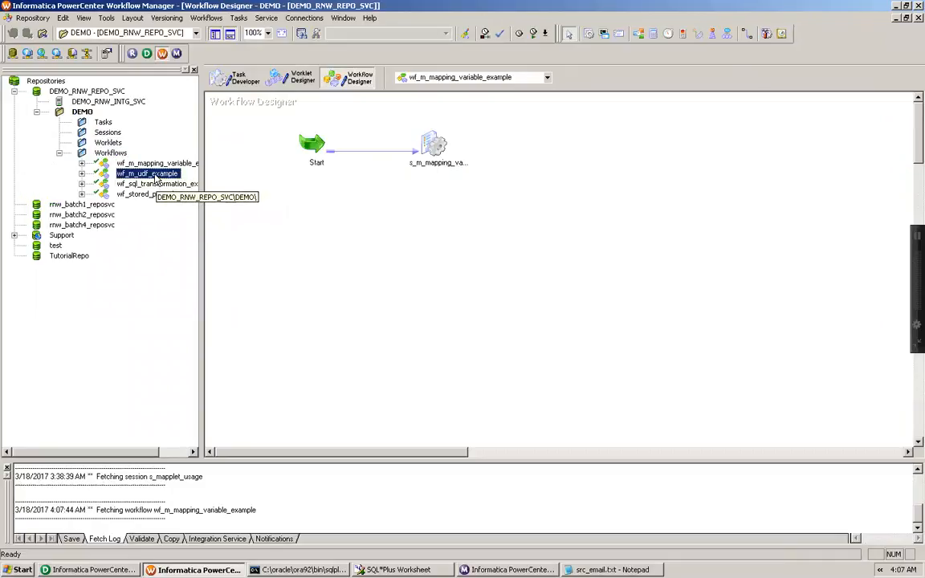
{"action": "left_click_drag", "start_coordinate": [157, 178], "coordinate": [363, 191]}
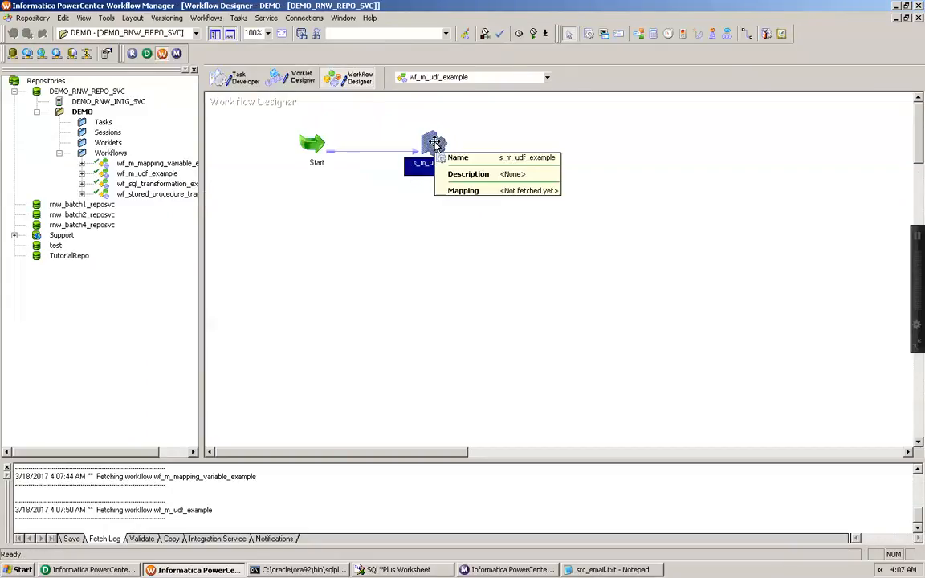
Open the s_m_udf_example session and review its properties and the SQ_src_email source file settings
{"action": "double_click", "coordinate": [433, 142]}
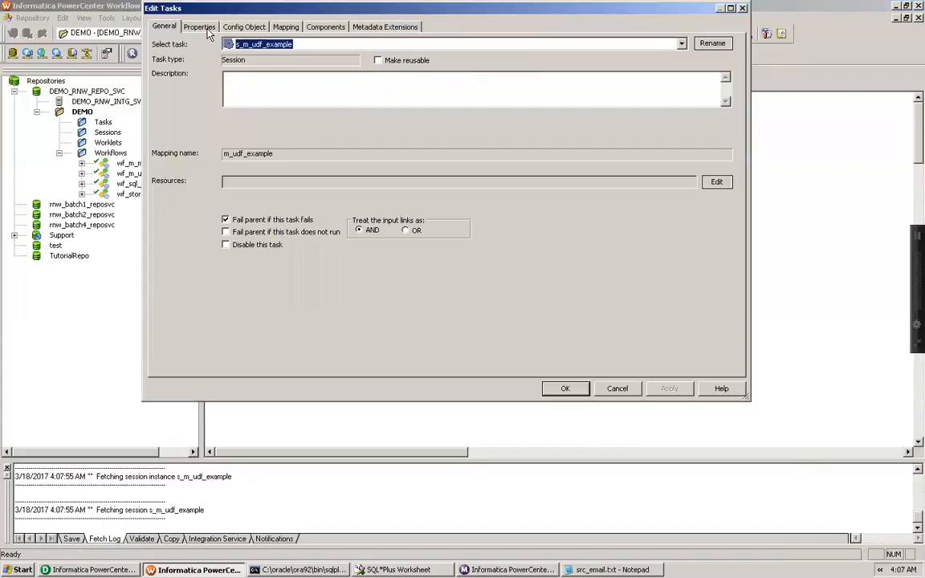
{"action": "left_click", "coordinate": [200, 27]}
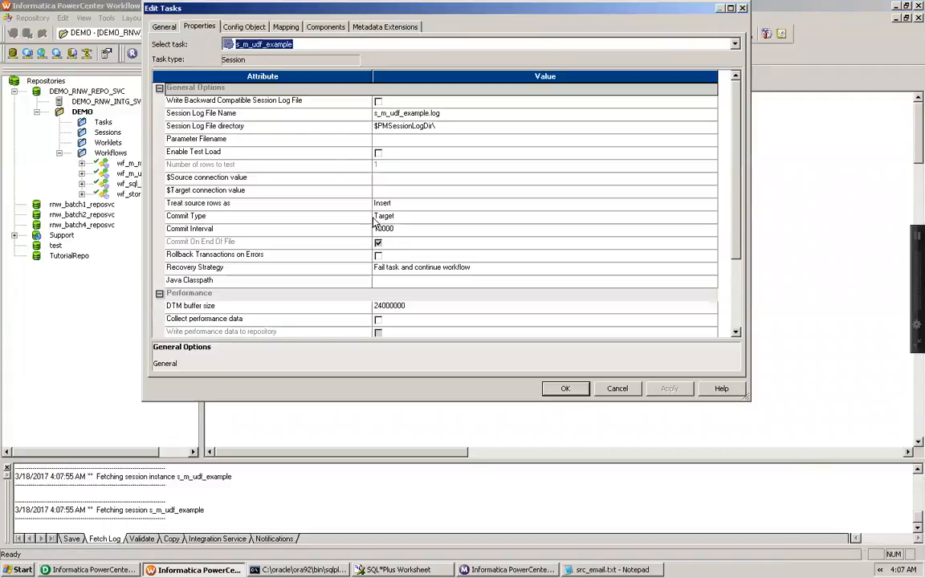
{"action": "left_click", "coordinate": [285, 178]}
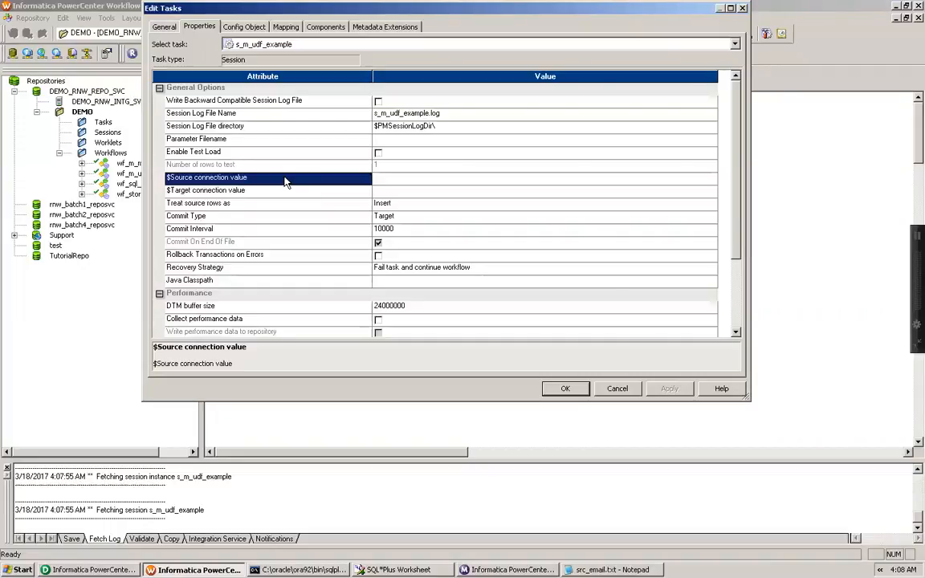
{"action": "left_click", "coordinate": [285, 26]}
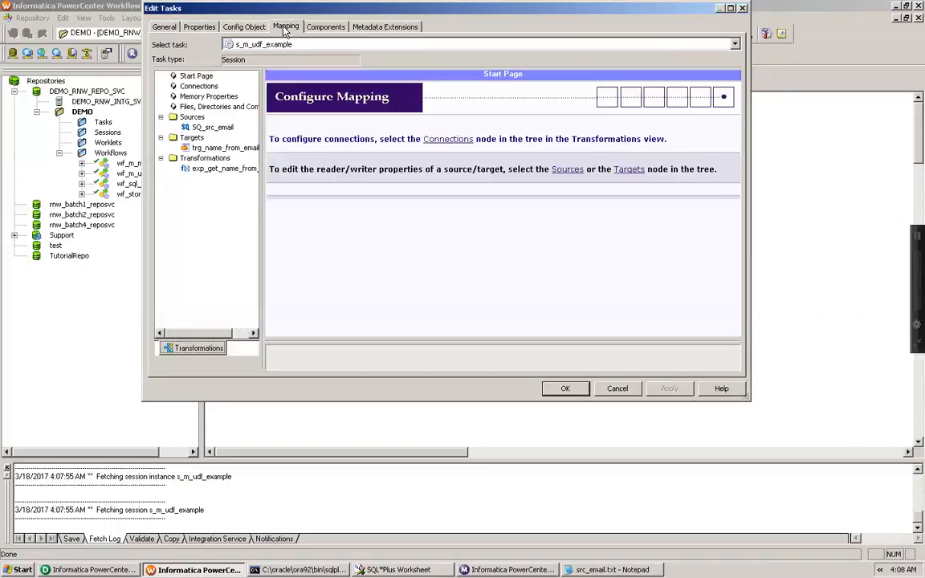
{"action": "left_click", "coordinate": [212, 127]}
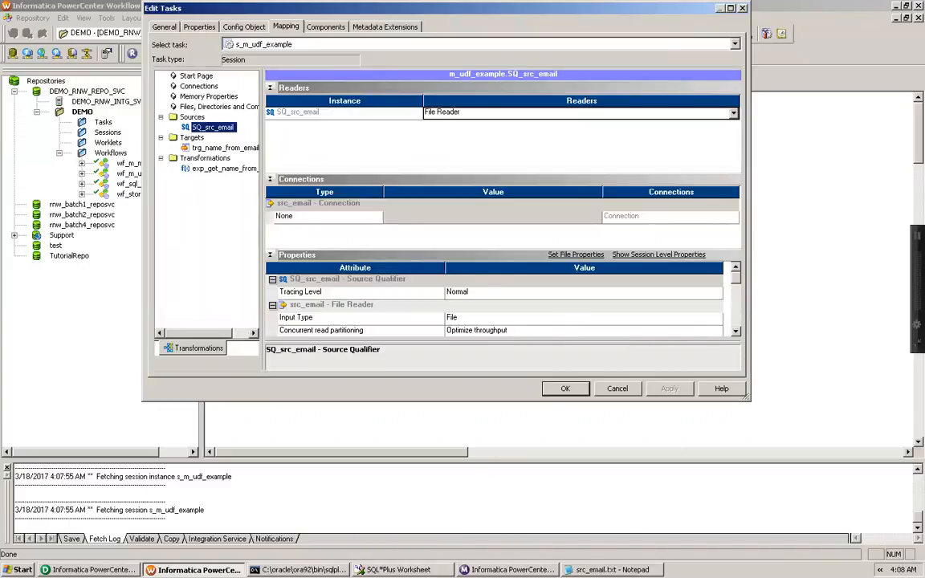
{"action": "left_click", "coordinate": [735, 331]}
{"action": "left_click", "coordinate": [735, 331]}
{"action": "left_click", "coordinate": [735, 331]}
{"action": "left_click", "coordinate": [736, 331]}
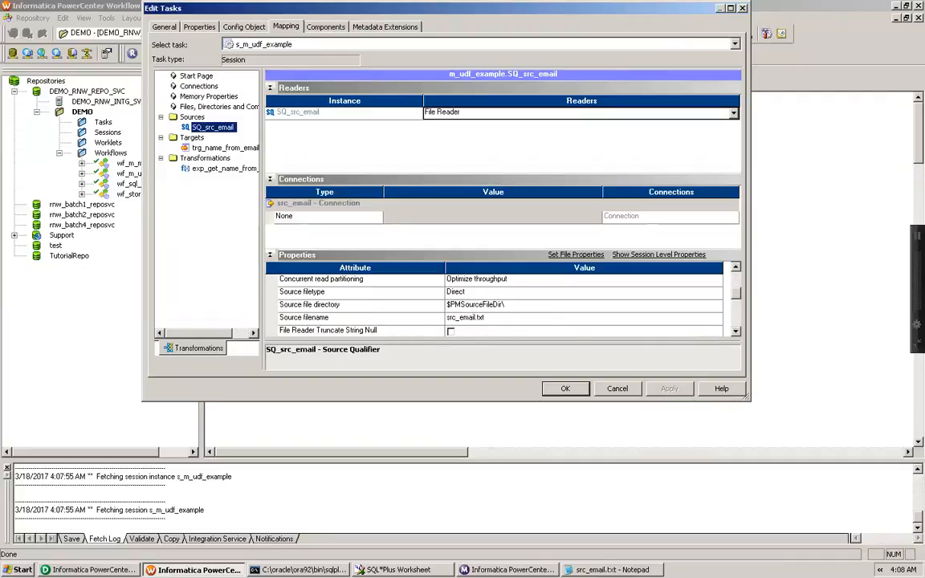
Copy the folder location of src_email.txt from its file properties, then cancel the Notepad dialogs
{"action": "key", "text": "alt+Tab"}
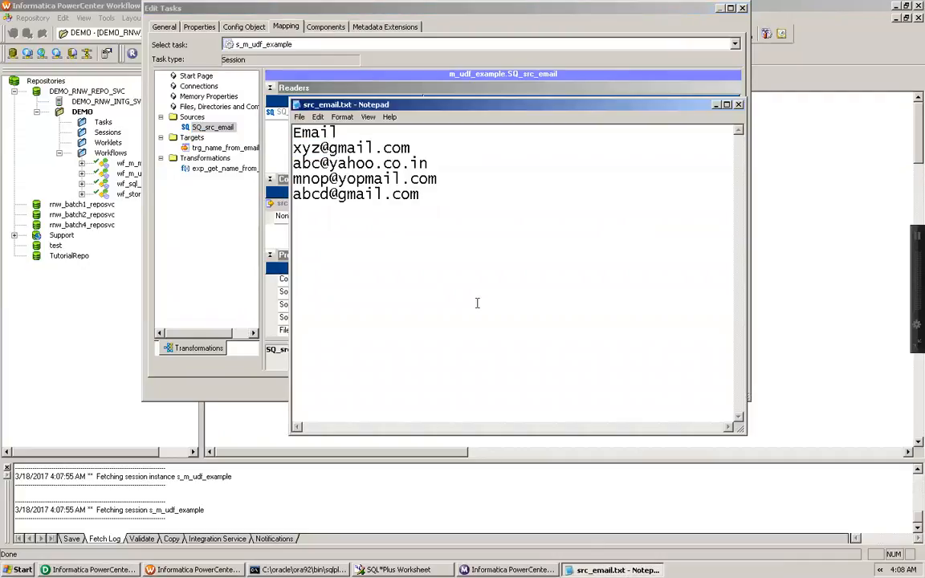
{"action": "left_click", "coordinate": [300, 116]}
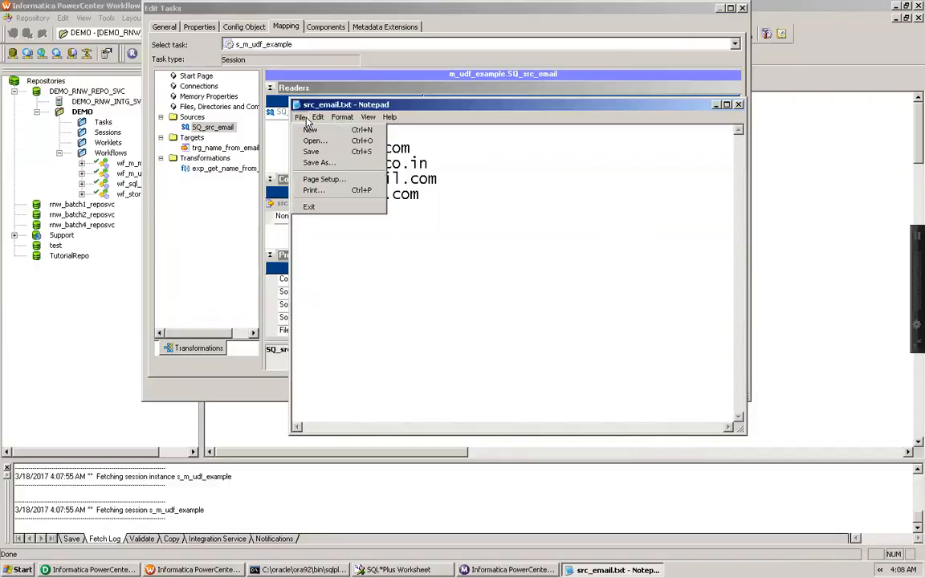
{"action": "left_click", "coordinate": [318, 163]}
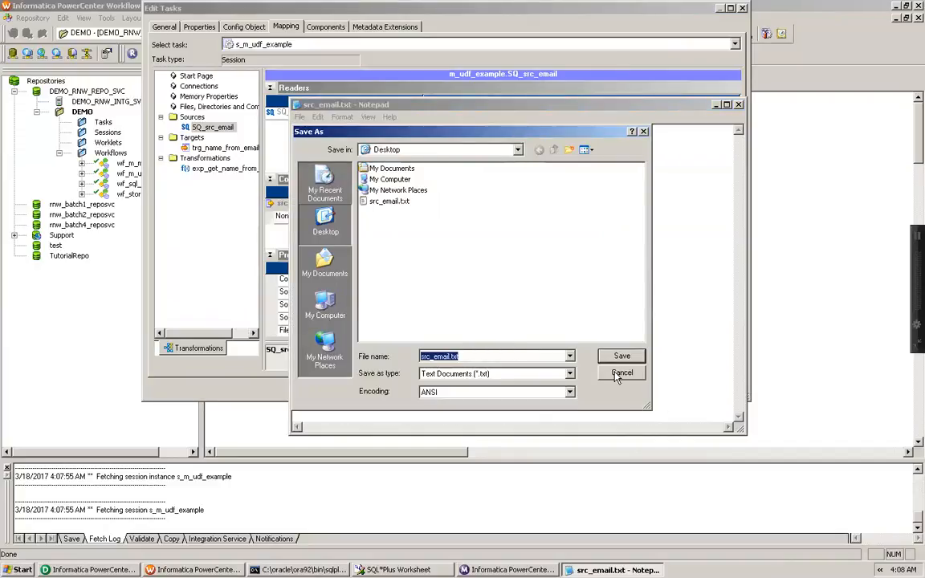
{"action": "left_click_drag", "start_coordinate": [617, 378], "coordinate": [553, 316]}
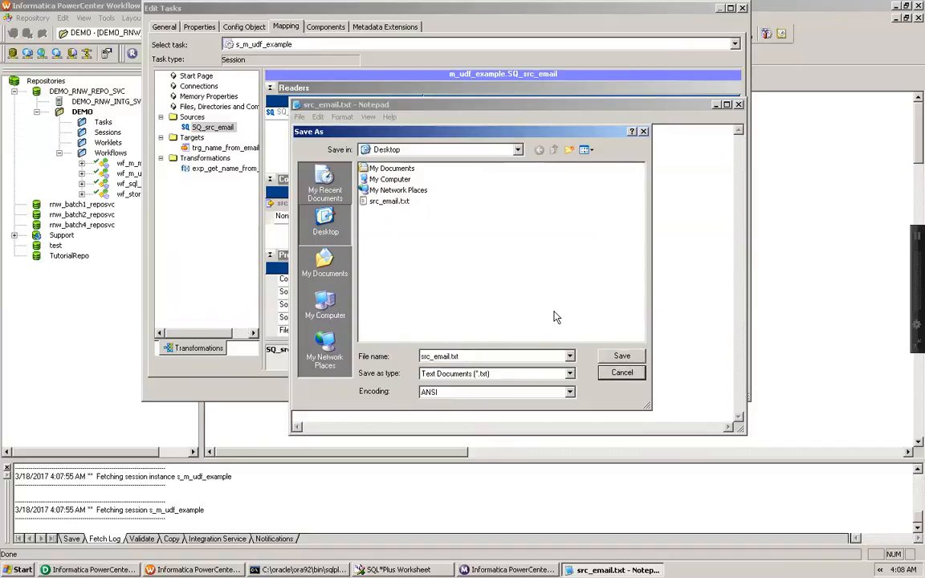
{"action": "right_click", "coordinate": [476, 254]}
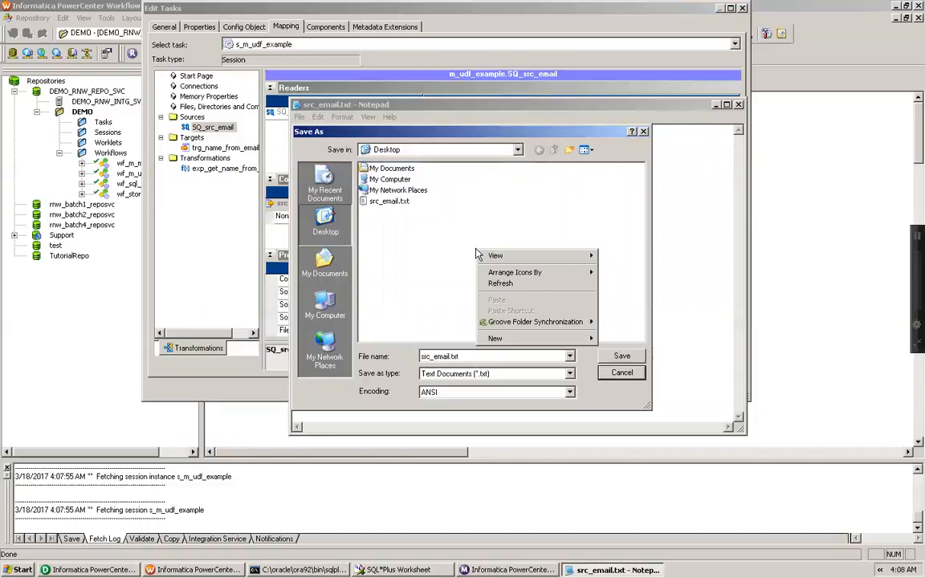
{"action": "left_click", "coordinate": [389, 202]}
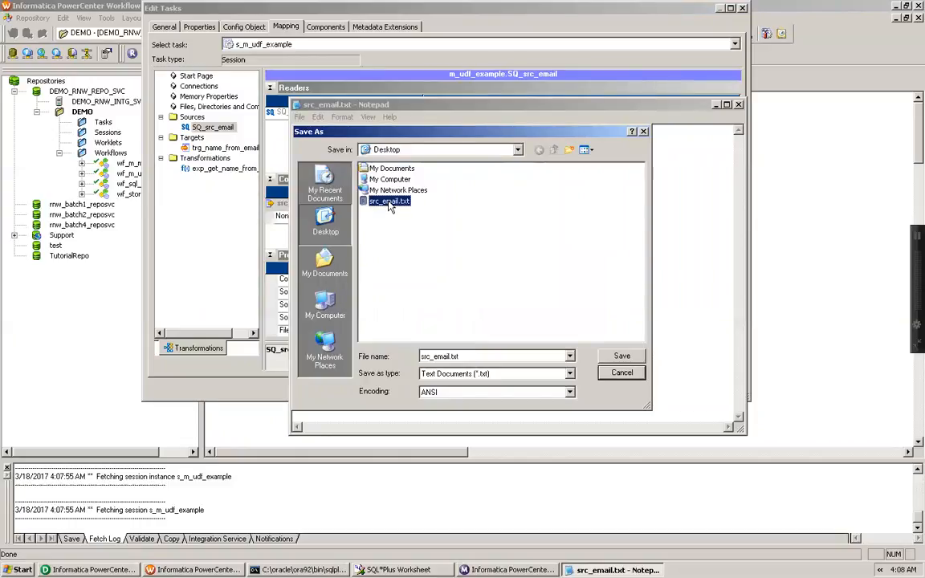
{"action": "right_click", "coordinate": [390, 203]}
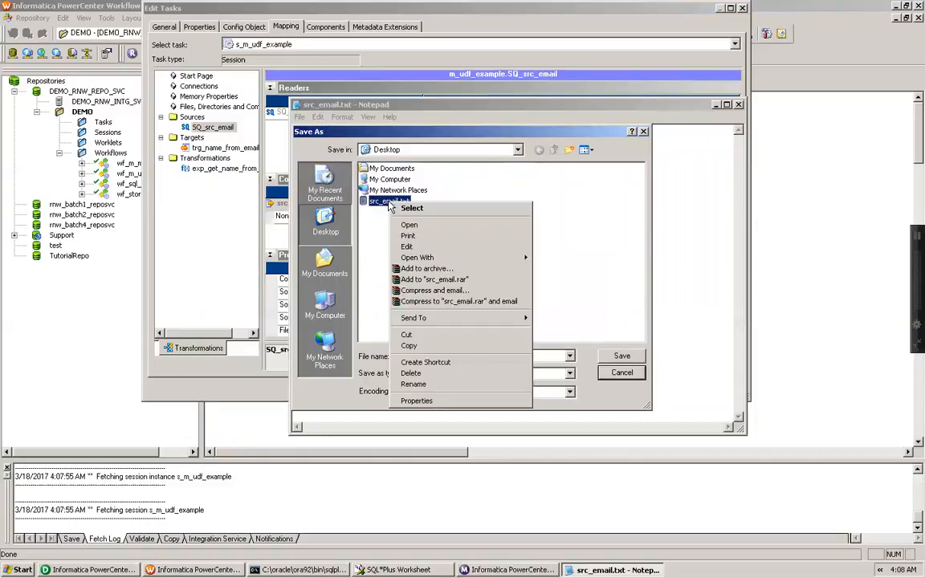
{"action": "left_click", "coordinate": [416, 400]}
{"action": "left_click_drag", "start_coordinate": [452, 321], "coordinate": [596, 324]}
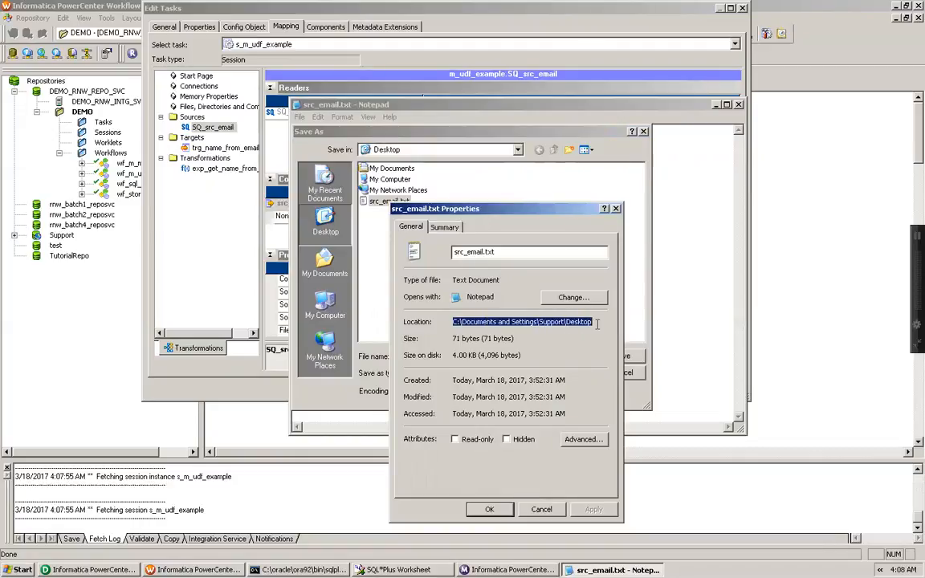
{"action": "left_click", "coordinate": [532, 511]}
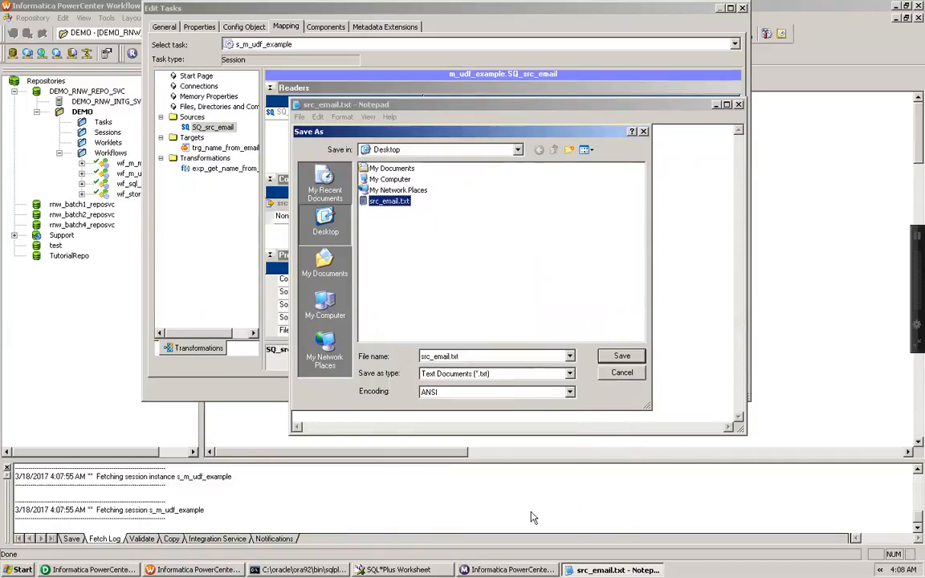
{"action": "left_click", "coordinate": [625, 373]}
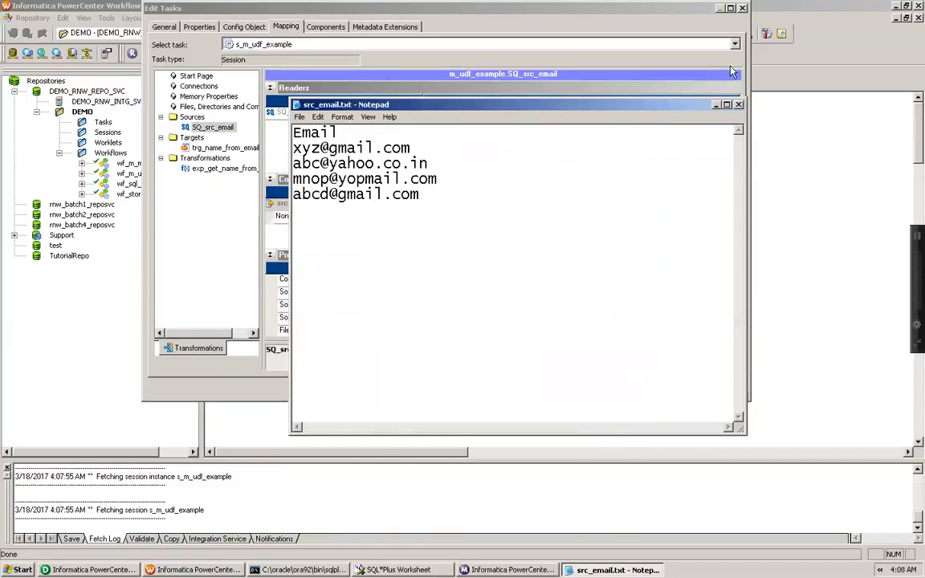
Set the session's source file directory to C:\Documents and Settings\Support\Desktop\ for SQ_src_email
{"action": "left_click", "coordinate": [739, 105]}
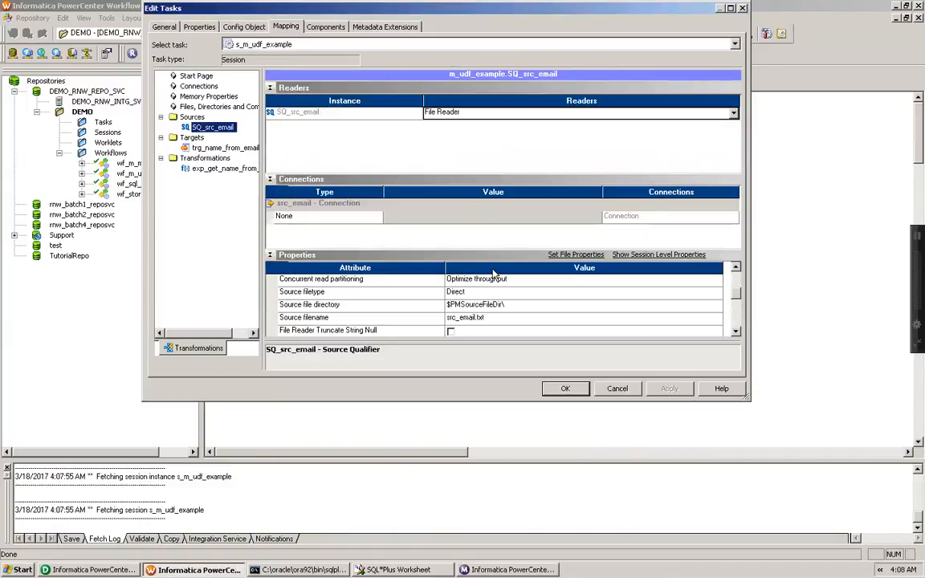
{"action": "left_click", "coordinate": [498, 305]}
{"action": "left_click", "coordinate": [499, 305]}
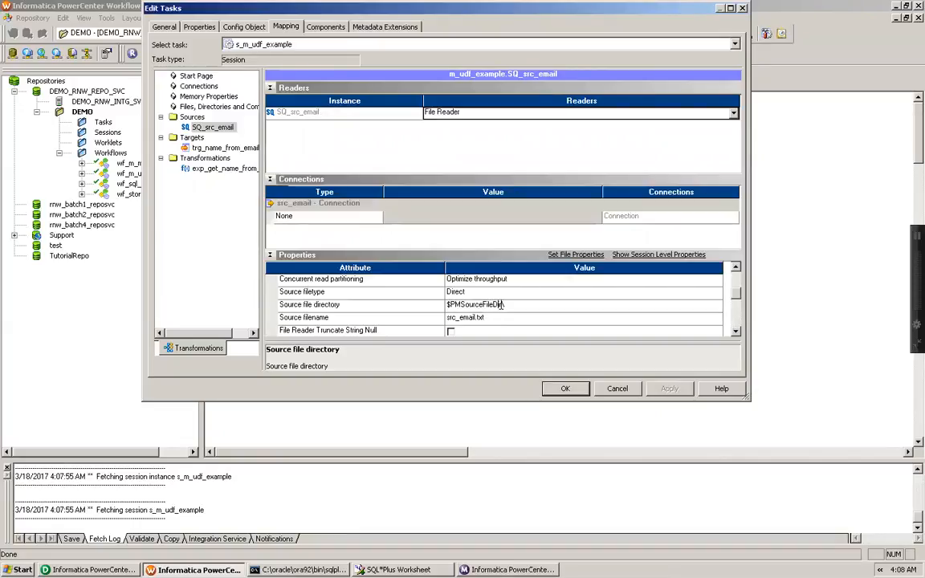
{"action": "key", "text": "ctrl+a"}
{"action": "type", "text": "C:\\Documents and Settings\\Support\\Desktop\\"}
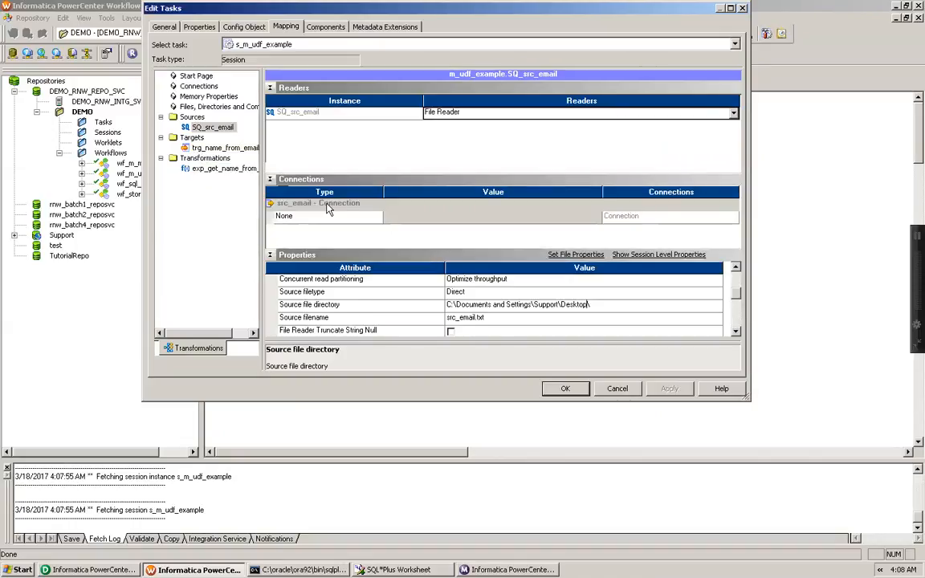
Set the trg_name_from_emaill target's output file directory to C:\Documents and Settings\Support\Desktop\
{"action": "left_click", "coordinate": [228, 148]}
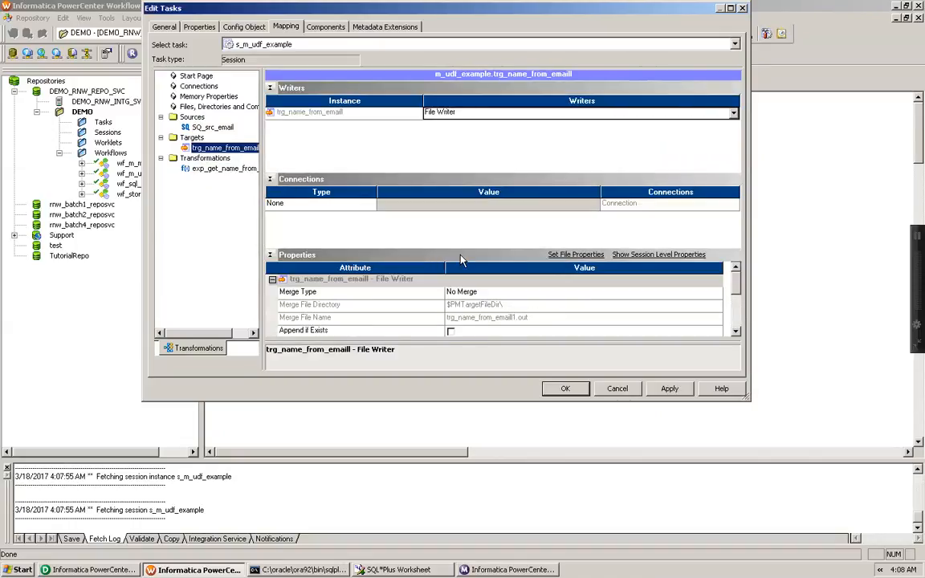
{"action": "left_click", "coordinate": [735, 331]}
{"action": "left_click", "coordinate": [735, 331]}
{"action": "left_click", "coordinate": [735, 331]}
{"action": "left_click", "coordinate": [736, 331]}
{"action": "left_click", "coordinate": [737, 332]}
{"action": "left_click", "coordinate": [736, 332]}
{"action": "left_click", "coordinate": [736, 332]}
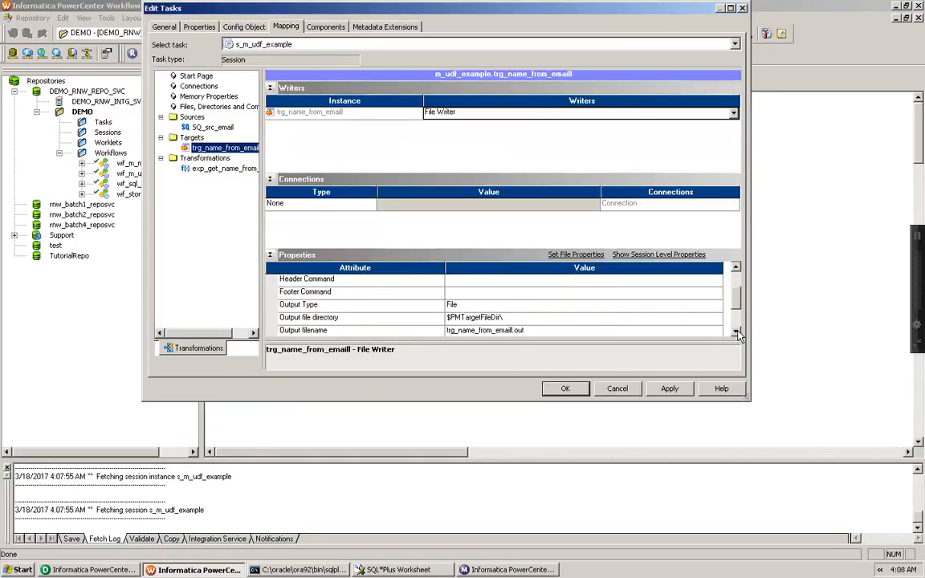
{"action": "left_click", "coordinate": [736, 331]}
{"action": "left_click", "coordinate": [498, 305]}
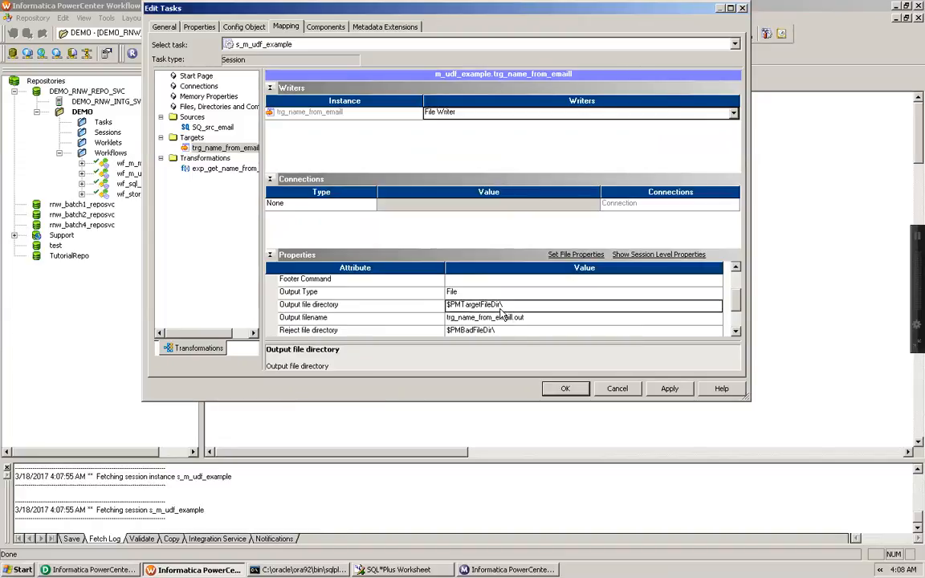
{"action": "left_click_drag", "start_coordinate": [501, 305], "coordinate": [411, 309]}
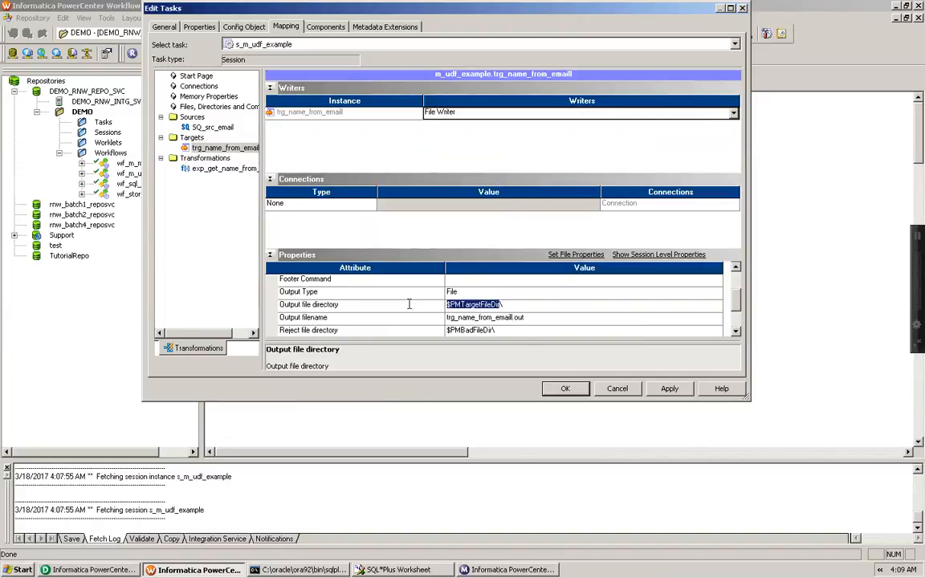
{"action": "type", "text": "C:\\Documents and Settings\\Support\\Desktop\\"}
Change the target output filename extension to trg_name_from_emaill.txt and apply the session changes
{"action": "left_click", "coordinate": [527, 319]}
{"action": "left_click", "coordinate": [528, 319]}
{"action": "key", "text": "BackSpace"}
{"action": "key", "text": "BackSpace"}
{"action": "key", "text": "BackSpace"}
{"action": "type", "text": "txt"}
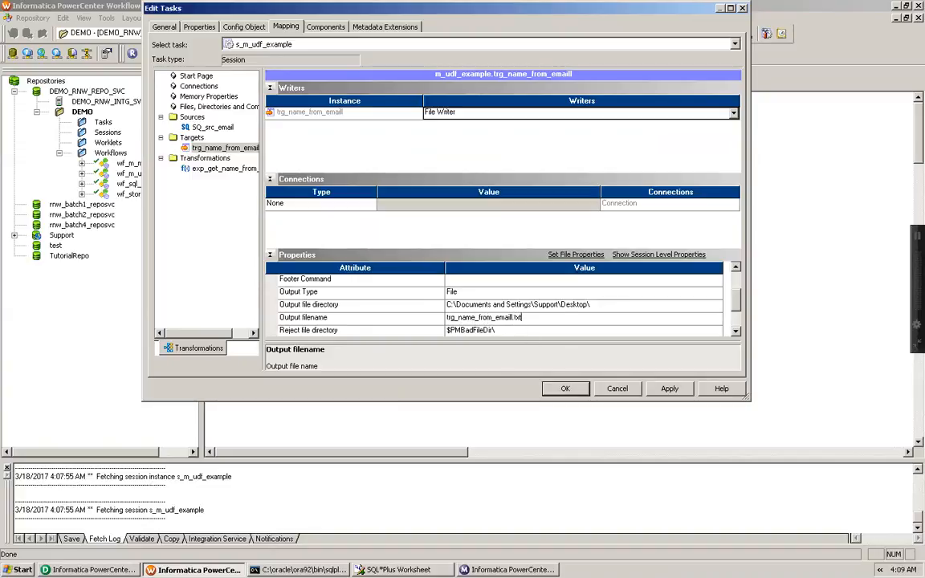
{"action": "left_click", "coordinate": [670, 389]}
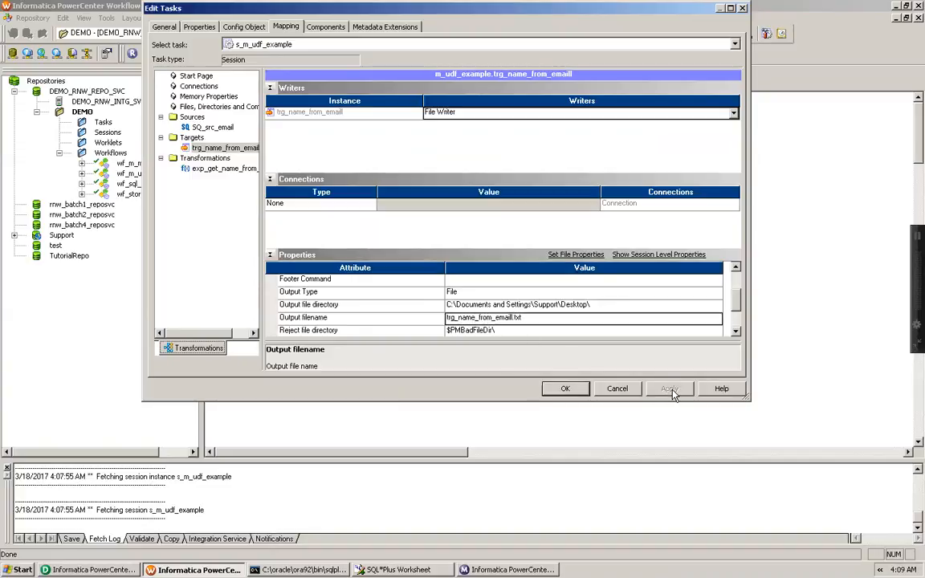
{"action": "left_click", "coordinate": [562, 389]}
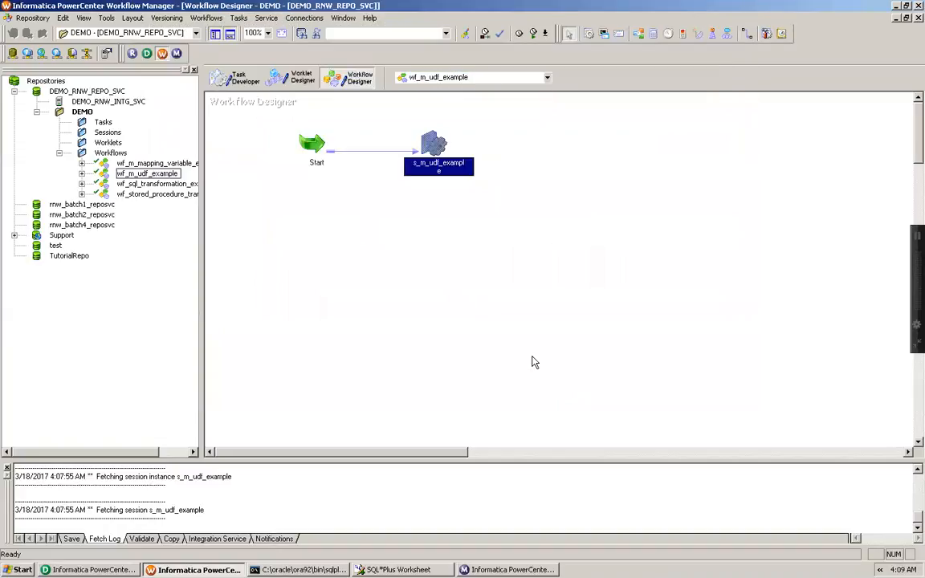
Start the wf_m_udf_example workflow and check the s_m_udf_example session run in Workflow Monitor
{"action": "left_click", "coordinate": [365, 242]}
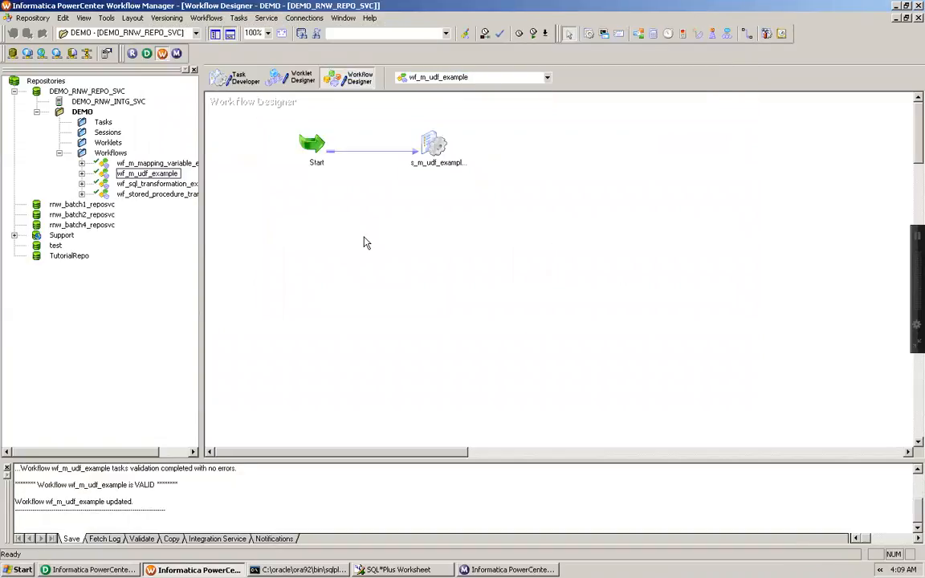
{"action": "right_click", "coordinate": [366, 242]}
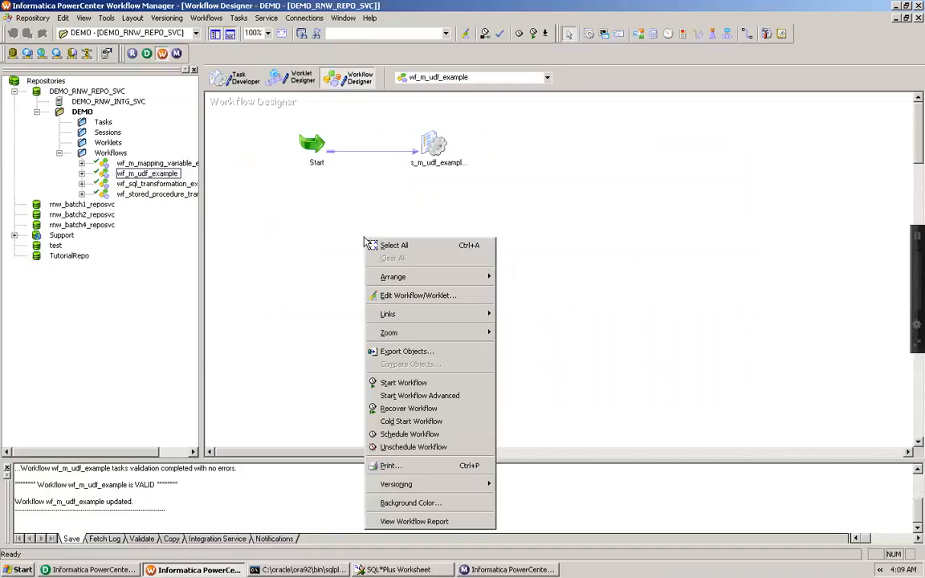
{"action": "left_click", "coordinate": [404, 383]}
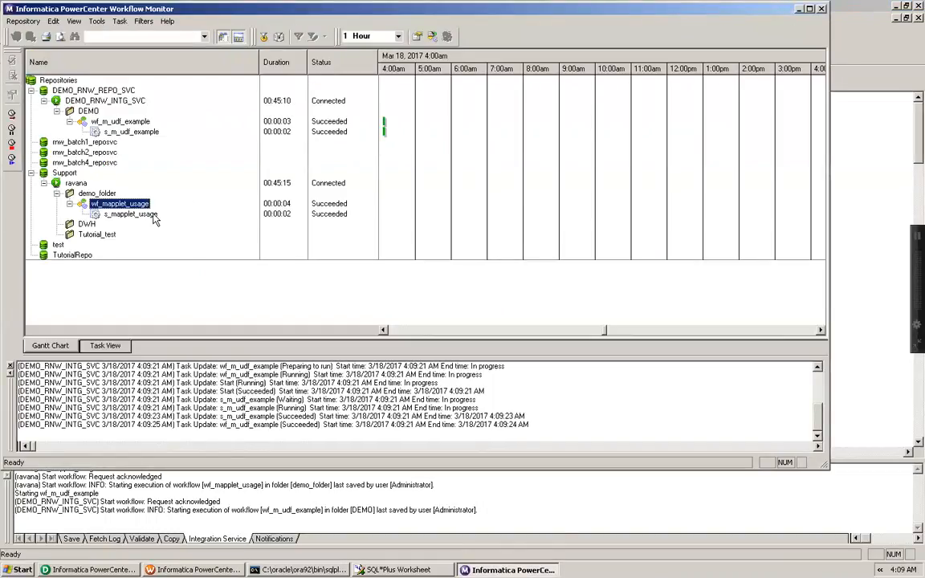
{"action": "left_click", "coordinate": [131, 134]}
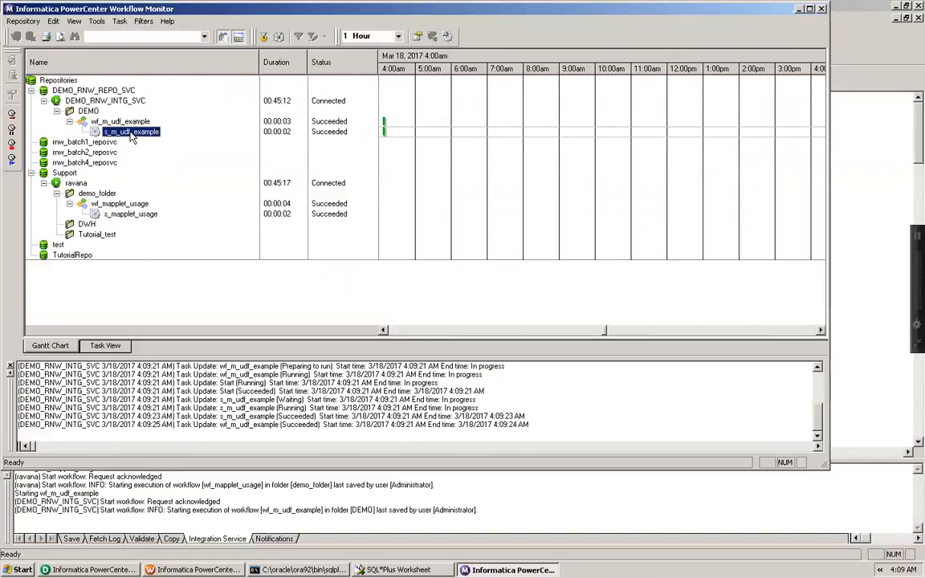
{"action": "left_click", "coordinate": [30, 173]}
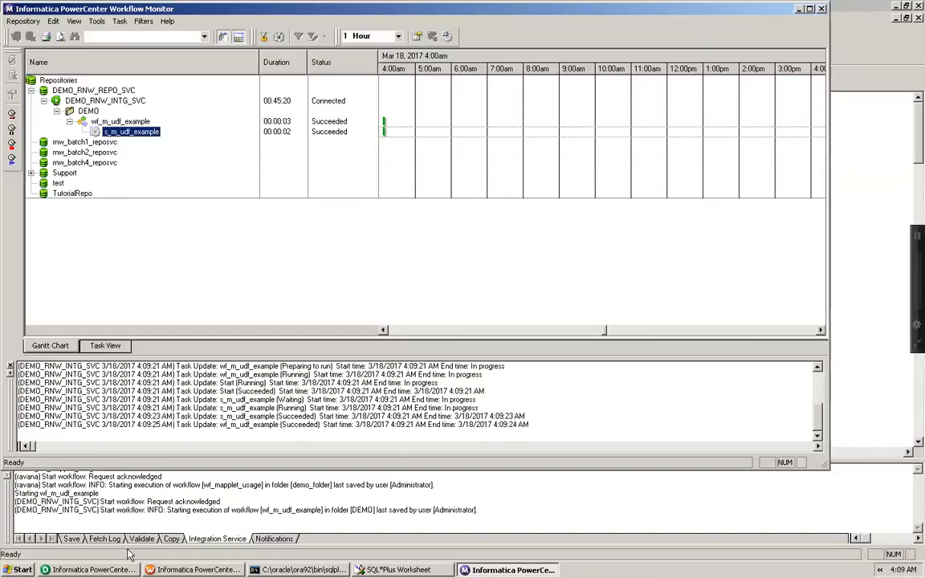
{"action": "left_click", "coordinate": [799, 9]}
Open the trg_name_from_emaill.txt output file and src_email.txt from the desktop to compare their contents
{"action": "left_click", "coordinate": [895, 6]}
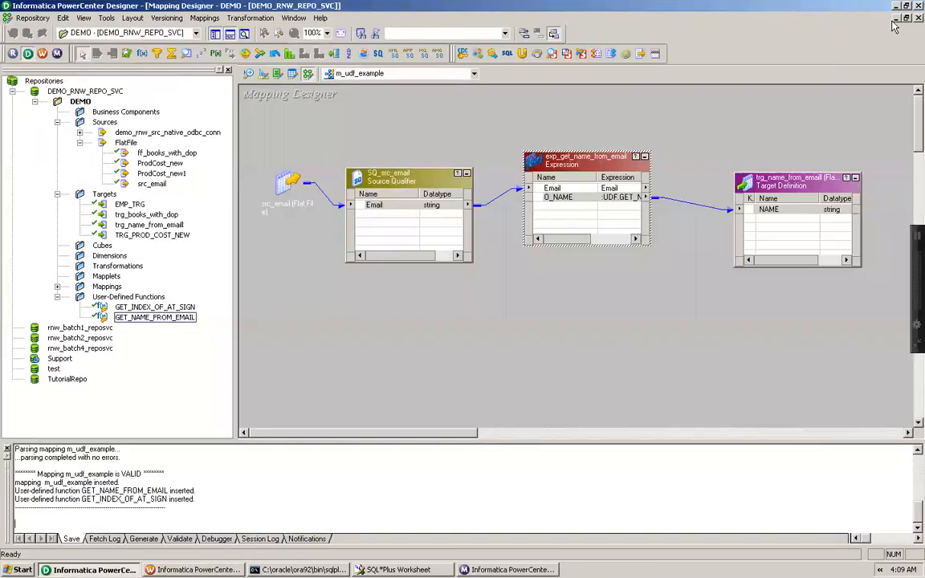
{"action": "left_click", "coordinate": [896, 6]}
{"action": "left_click", "coordinate": [67, 72]}
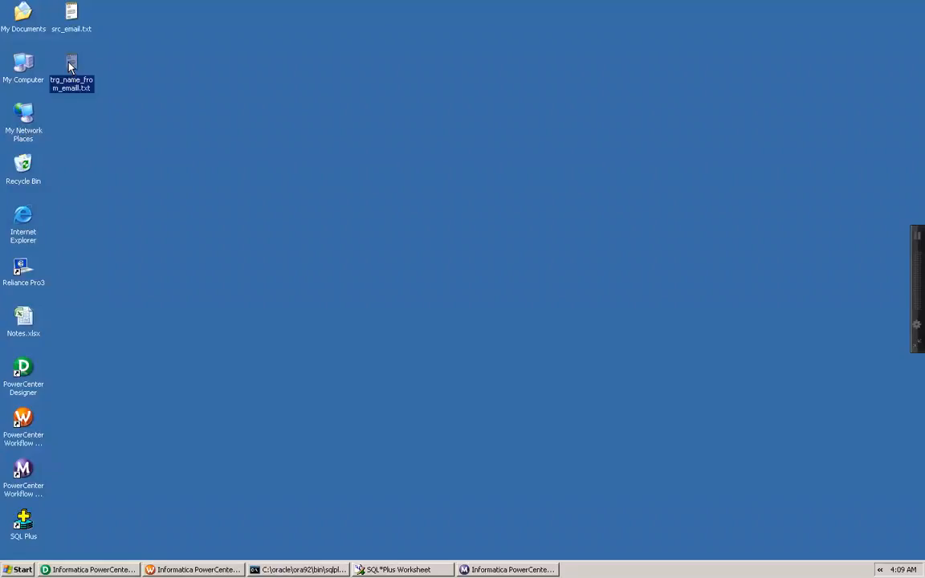
{"action": "double_click", "coordinate": [69, 67]}
{"action": "left_click_drag", "start_coordinate": [402, 106], "coordinate": [477, 104]}
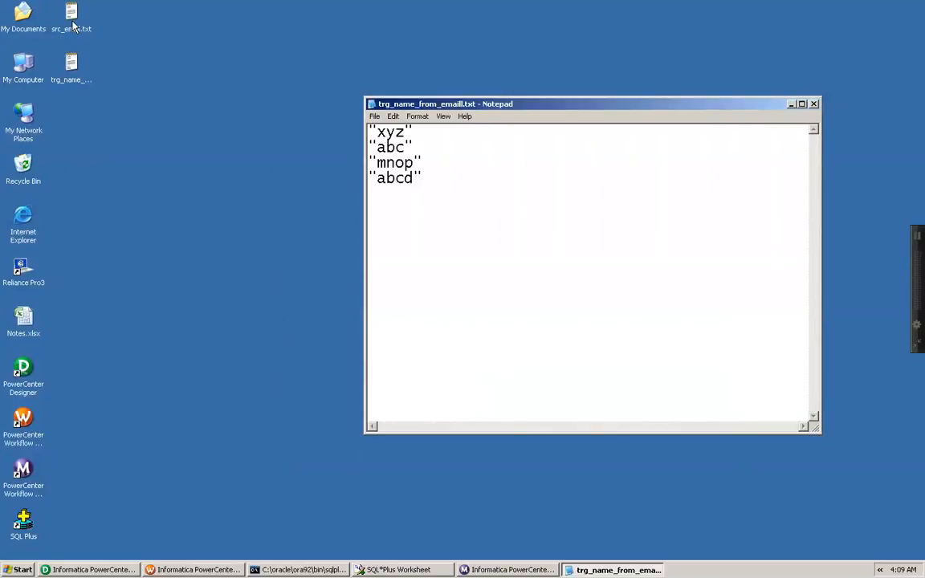
{"action": "double_click", "coordinate": [71, 26]}
{"action": "left_click_drag", "start_coordinate": [441, 110], "coordinate": [248, 171]}
{"action": "left_click_drag", "start_coordinate": [567, 108], "coordinate": [599, 75]}
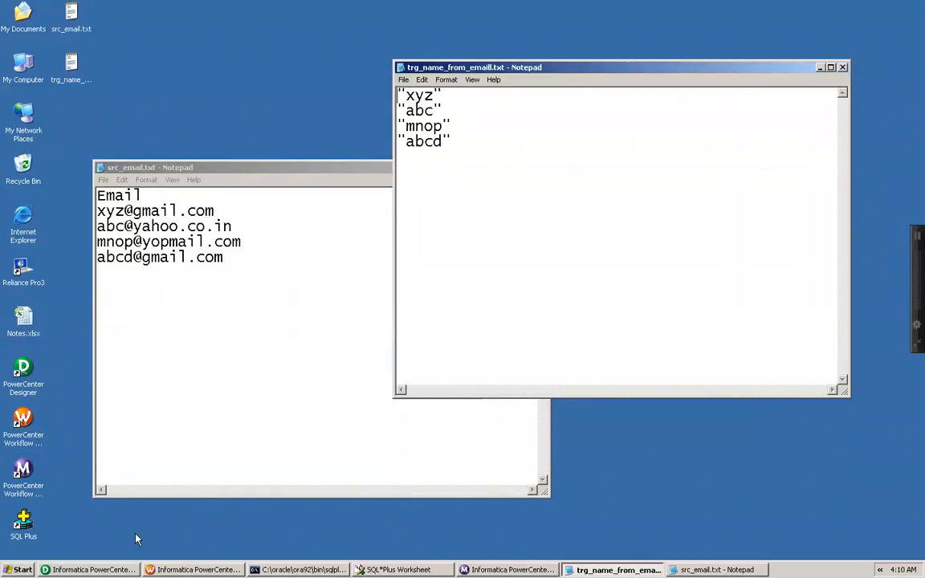
Return to the Designer and select the user-defined functions GET_INDEX_OF_AT_SIGN and GET_NAME_FROM_EMAIL
{"action": "left_click", "coordinate": [88, 569]}
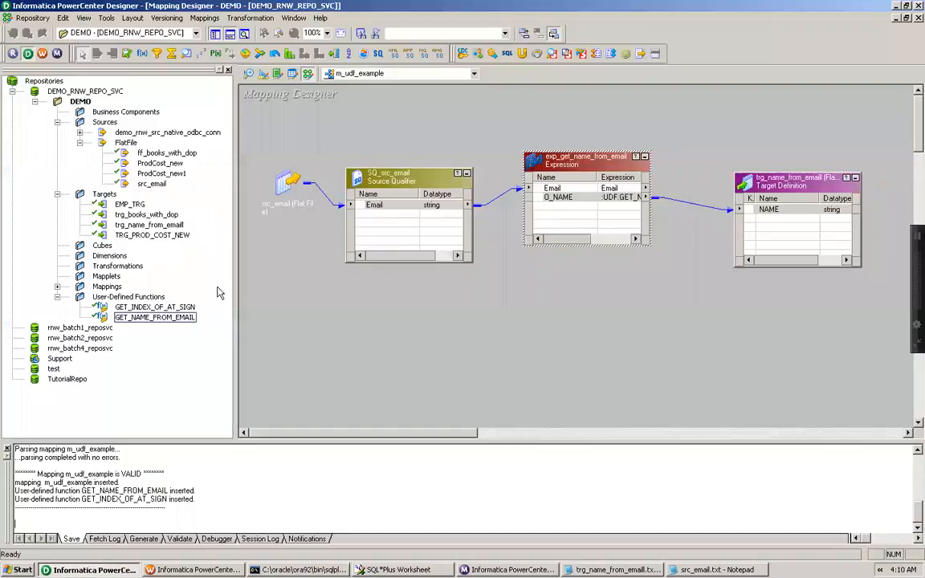
{"action": "left_click", "coordinate": [124, 307]}
{"action": "left_click", "coordinate": [135, 318]}
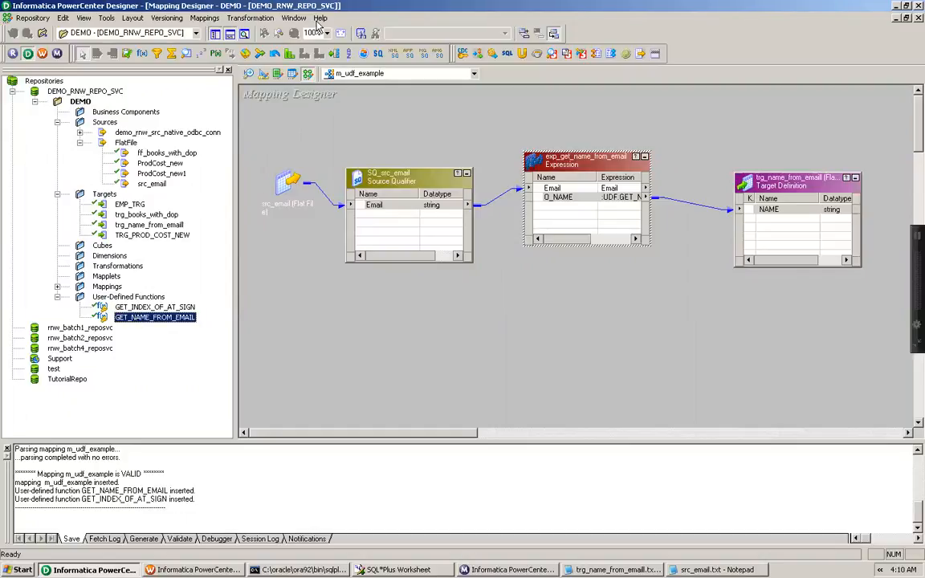
{"action": "mouse_move", "coordinate": [316, 6]}
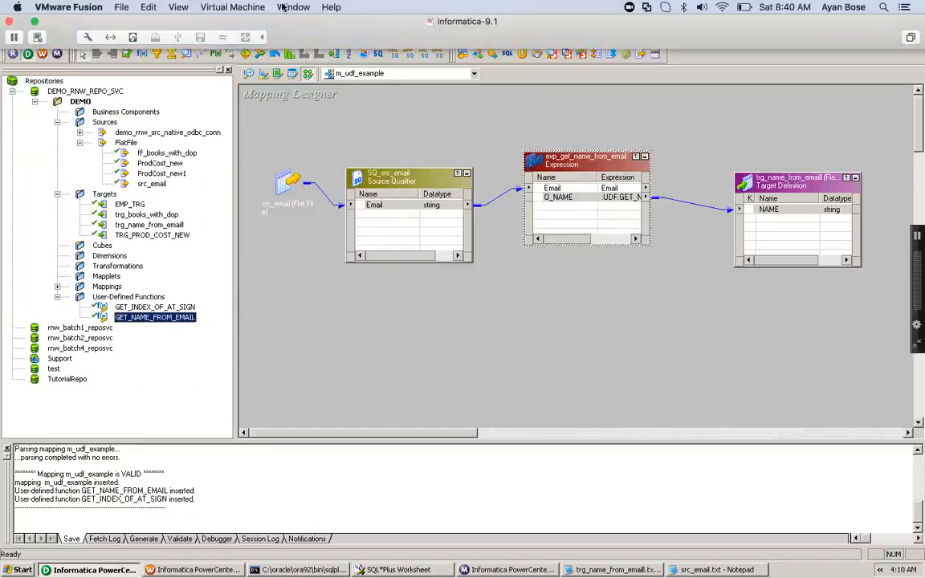
{"action": "left_click", "coordinate": [178, 8]}
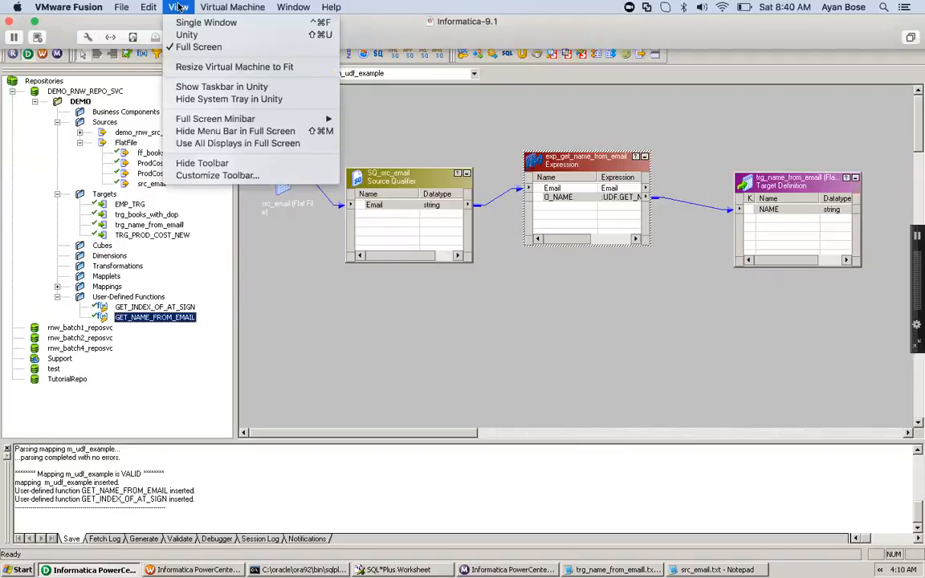
{"action": "left_click", "coordinate": [183, 23]}
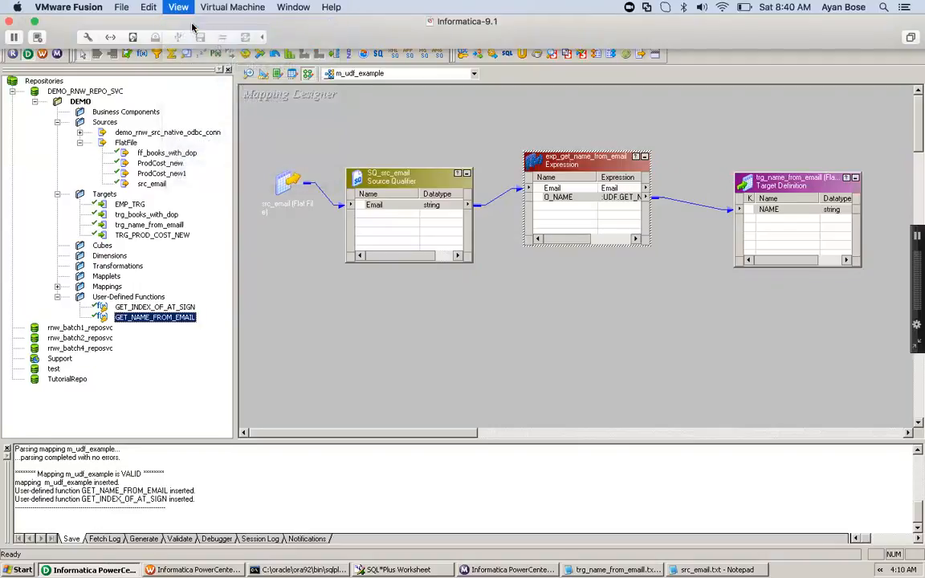